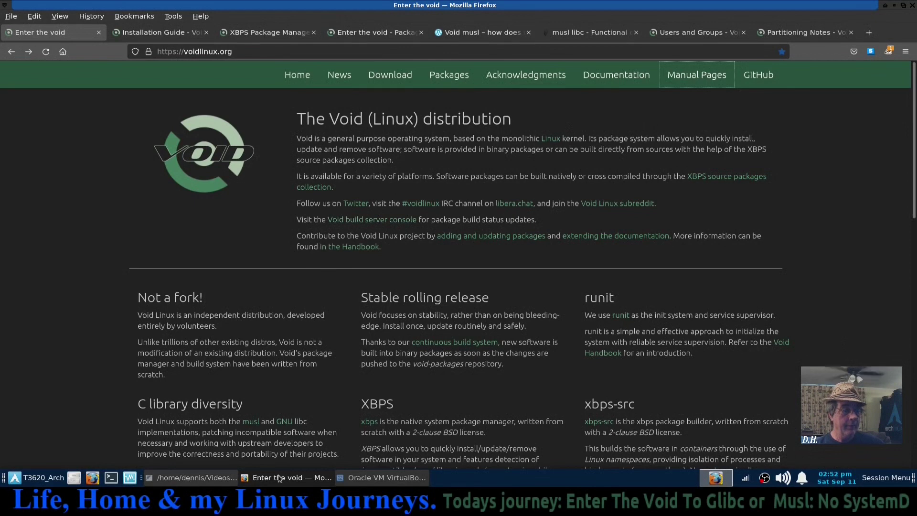
Switch to VirtualBox Manager and compare the configurations of the Void Linux musl Xfce4 and Void_Linux_GLIBC_Xfce4 machines
click(375, 478)
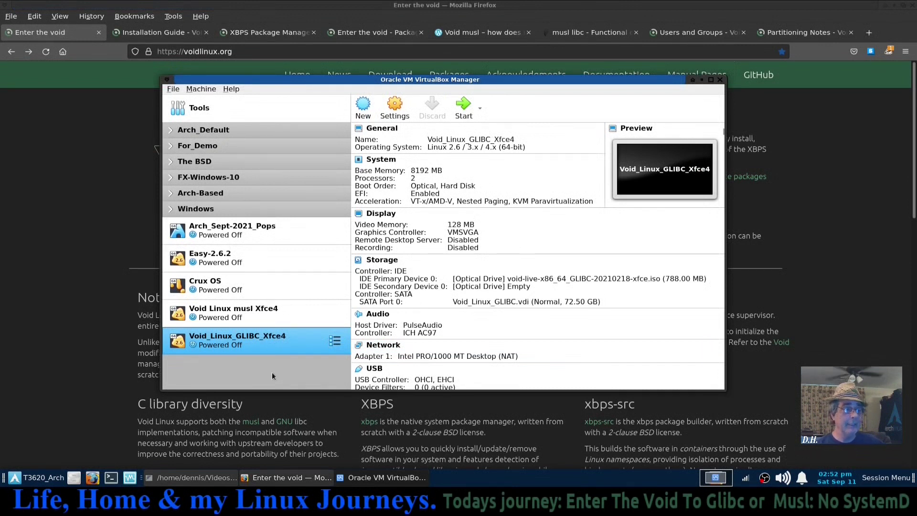
click(263, 314)
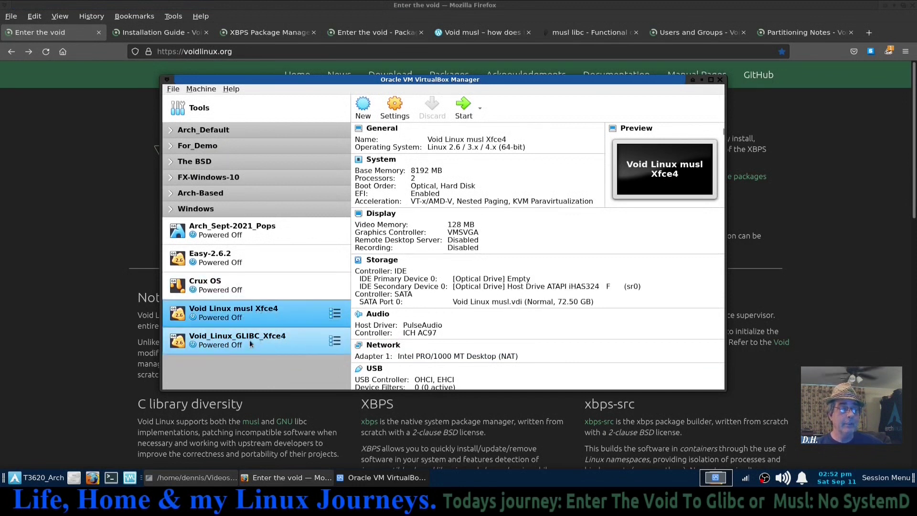
click(275, 343)
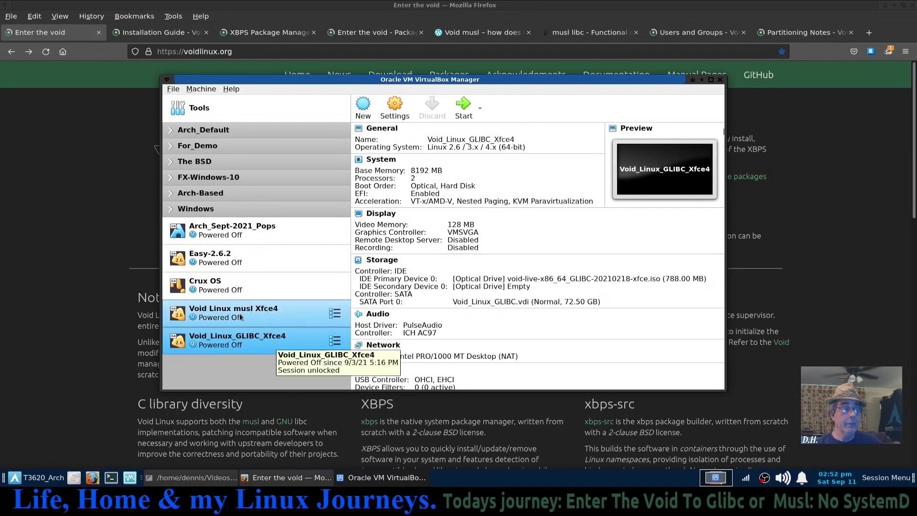
click(256, 310)
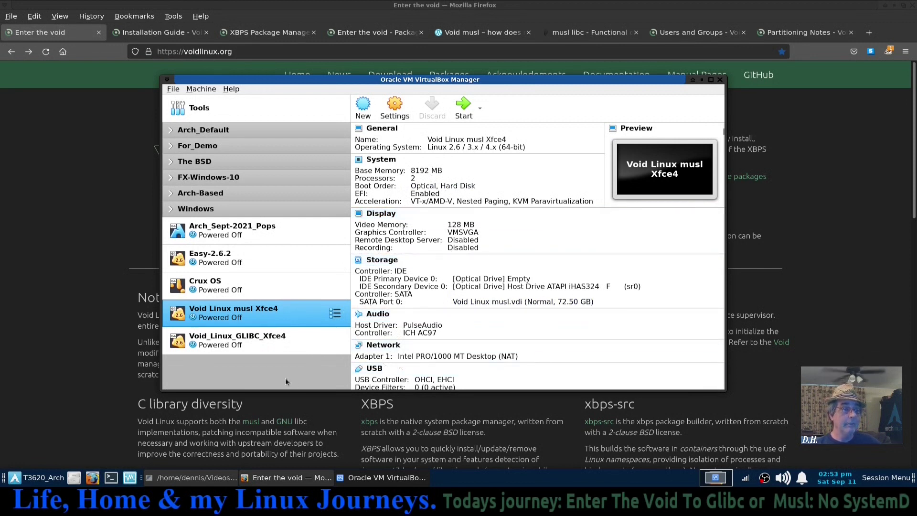
Start the Void_Linux_GLIBC_Xfce4 virtual machine and move its window clear of the screen's upper edge
click(268, 342)
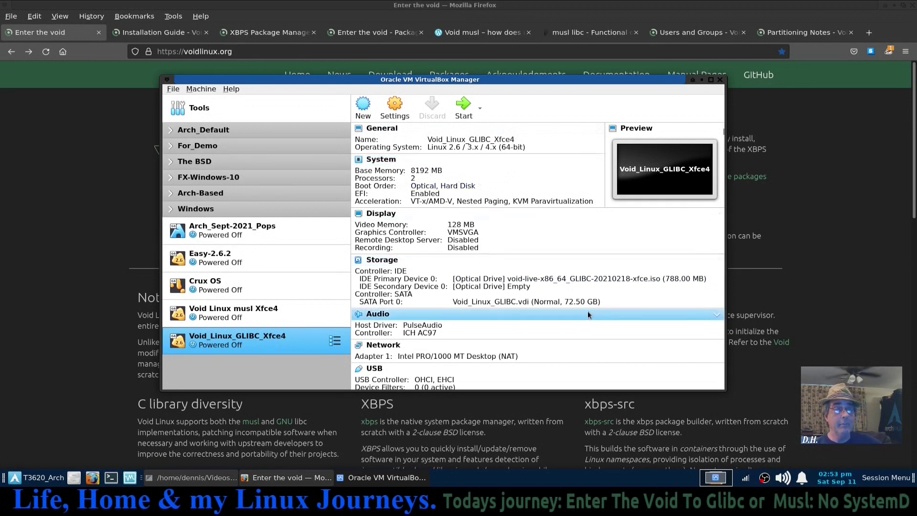
click(464, 106)
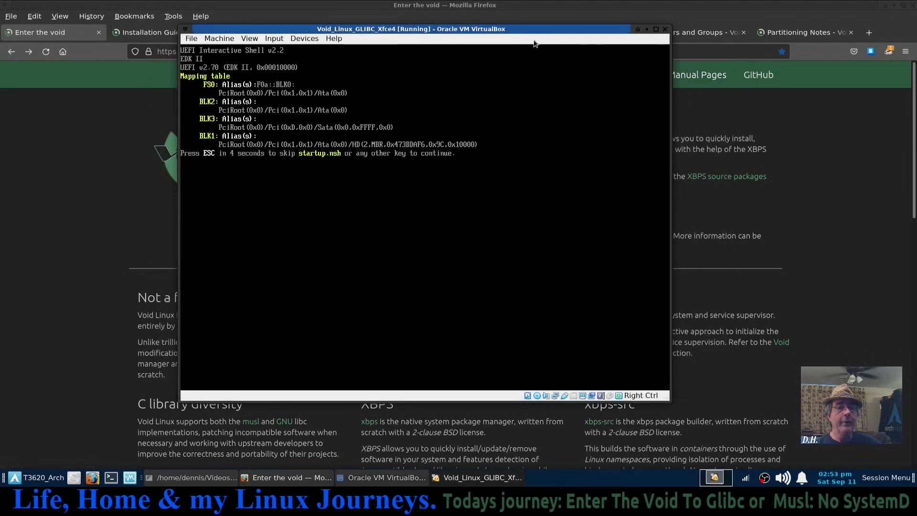
drag(428, 145, 461, 184)
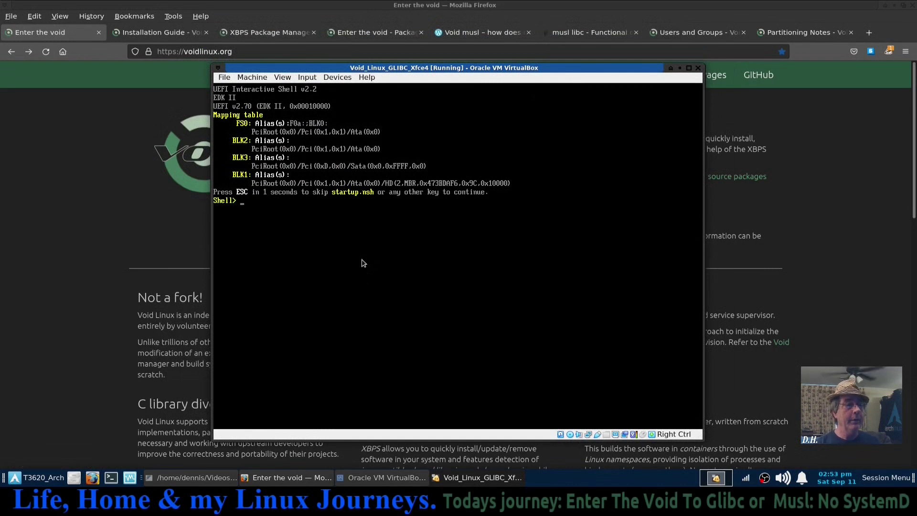
Exit the UEFI shell to the firmware setup and launch EFI Internal Shell from the Boot Manager
text(exit)
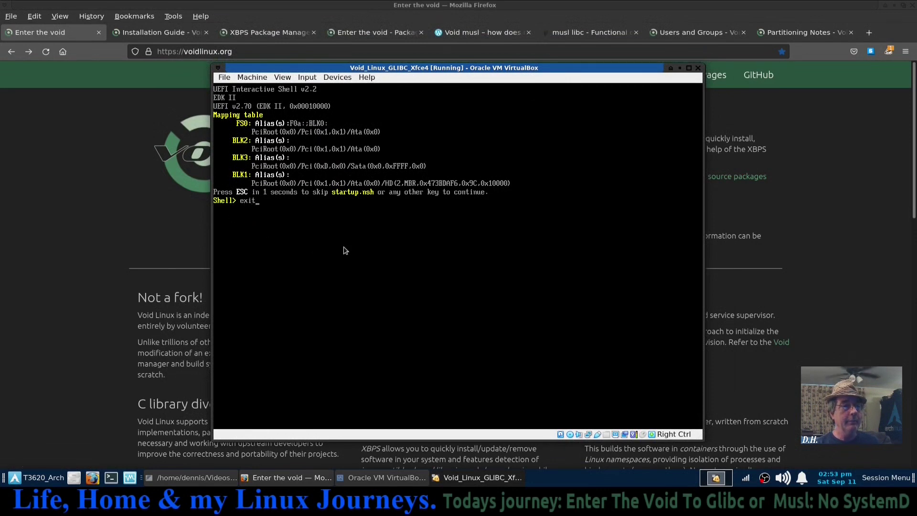
key(Return)
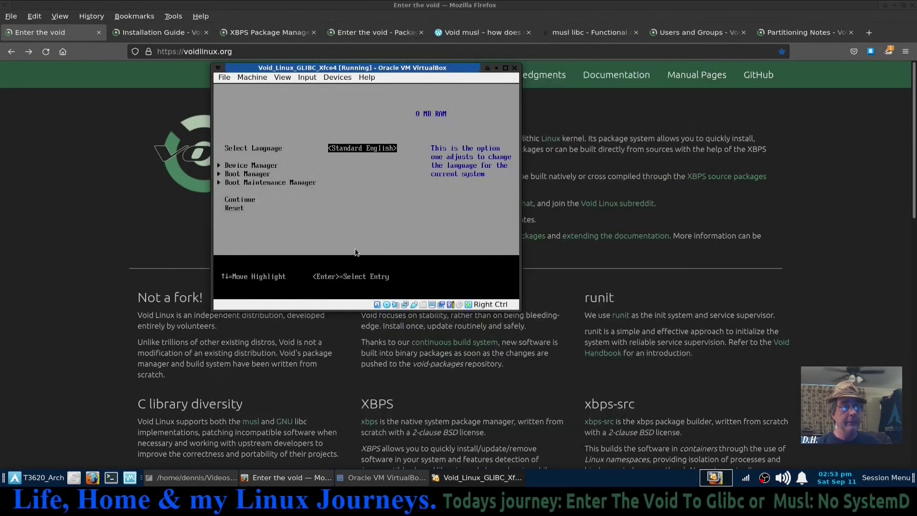
key(Down)
key(Down)
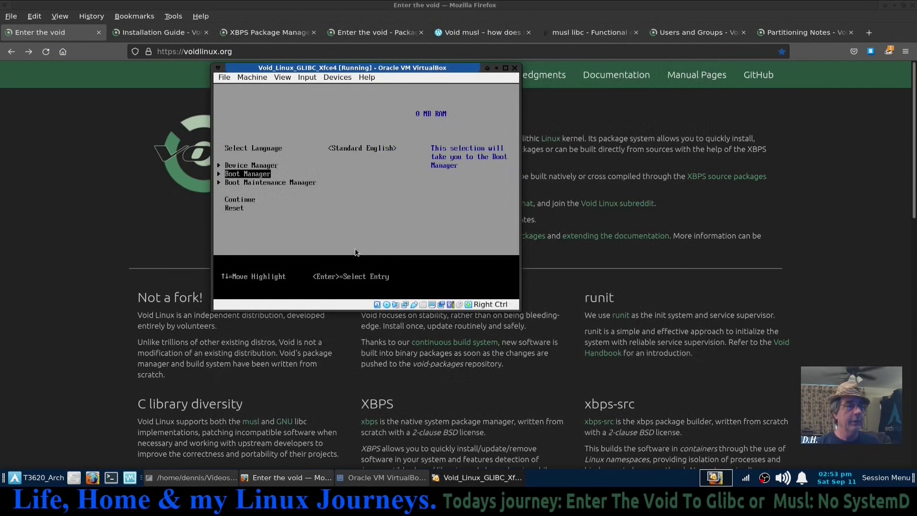
key(Return)
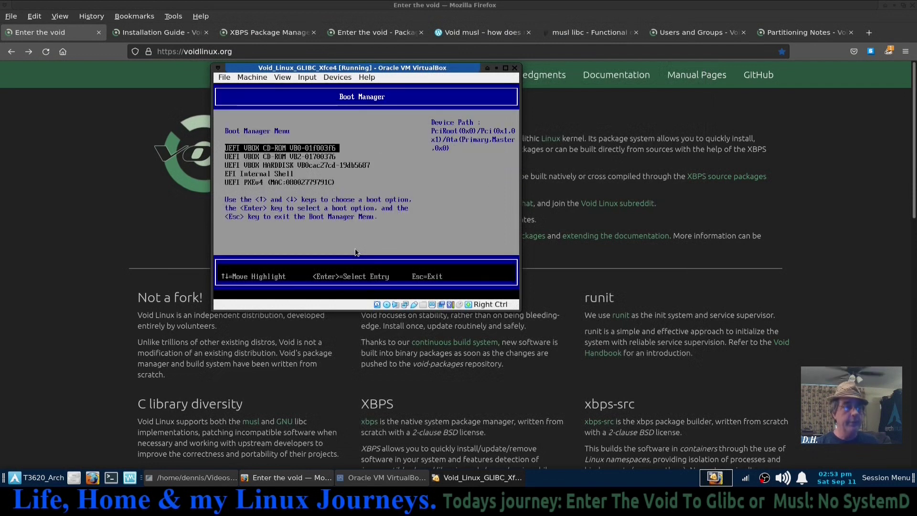
key(Down)
key(Down)
key(Down)
key(Return)
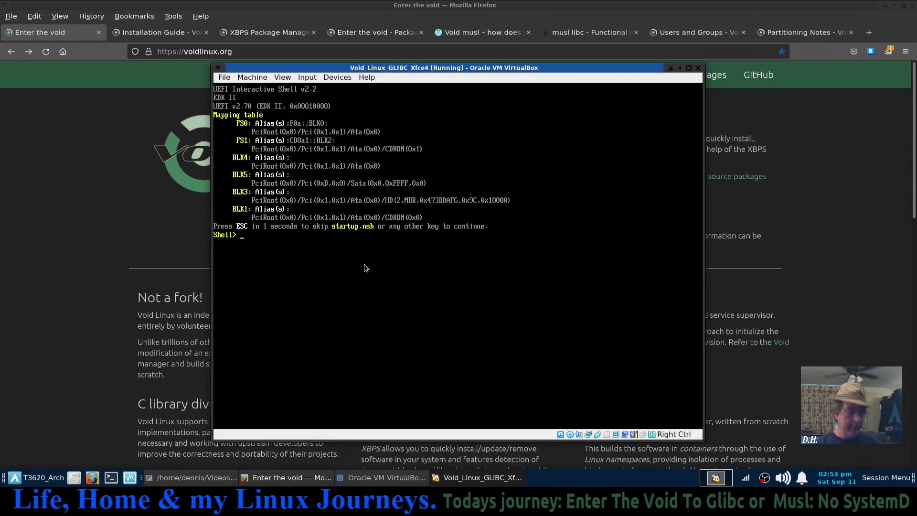
Switch the UEFI shell to the FS1: file system and list its root directory
text(FS)
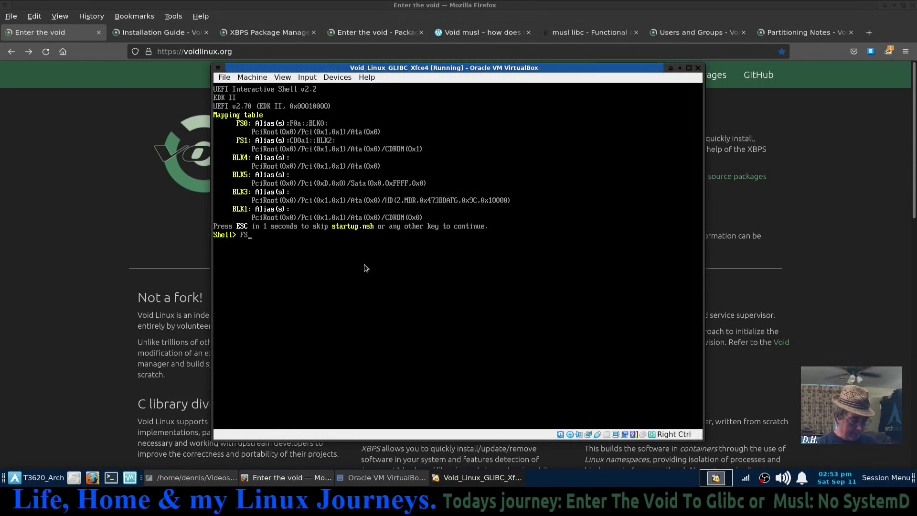
text(1:)
key(Return)
text(ls)
key(Return)
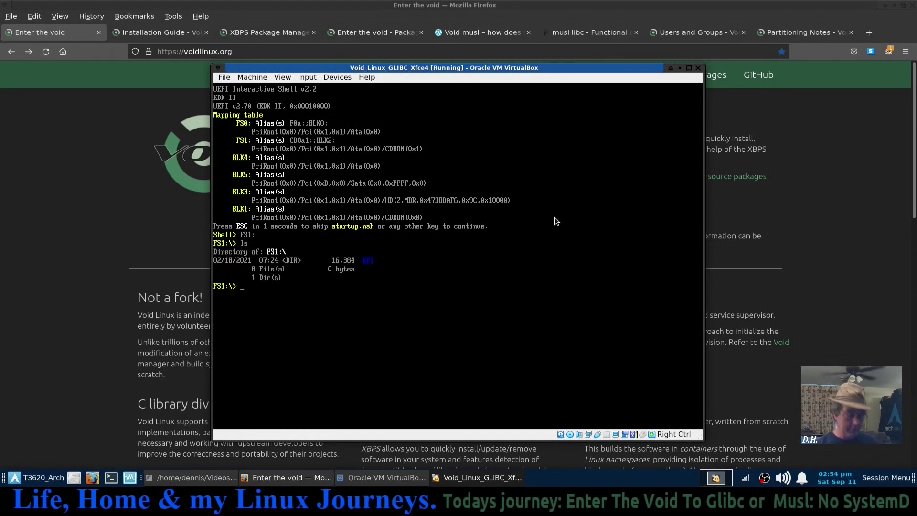
Change into the EFI directory and its BOOT subdirectory on FS1:, listing the contents of each
text(cd )
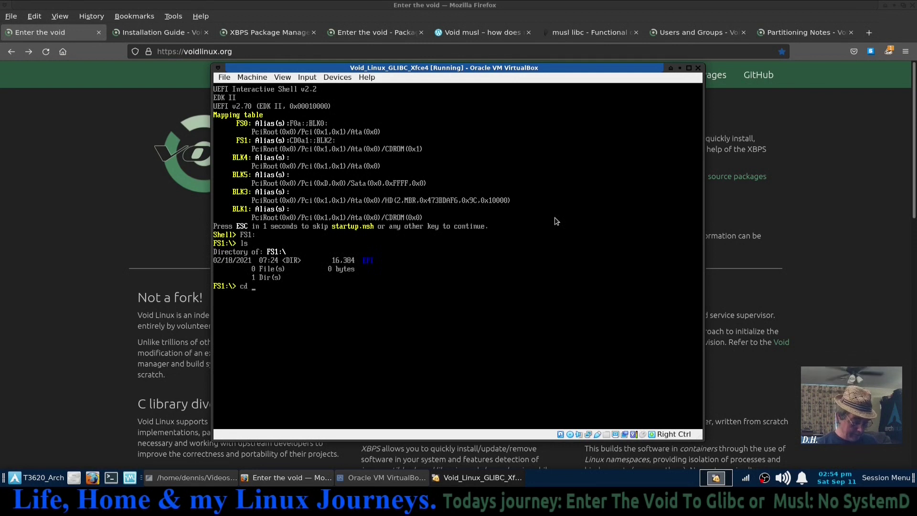
text(EFI)
key(Return)
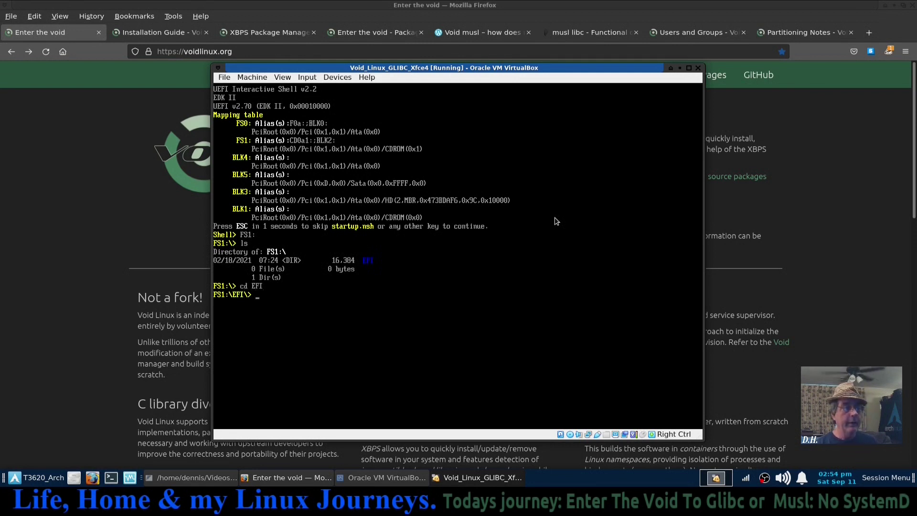
text(ls)
key(Return)
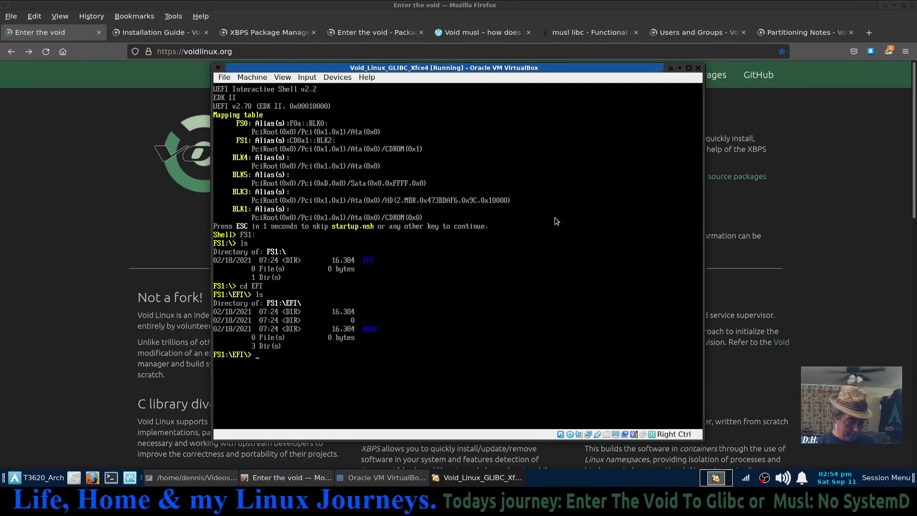
text(cd BOOT)
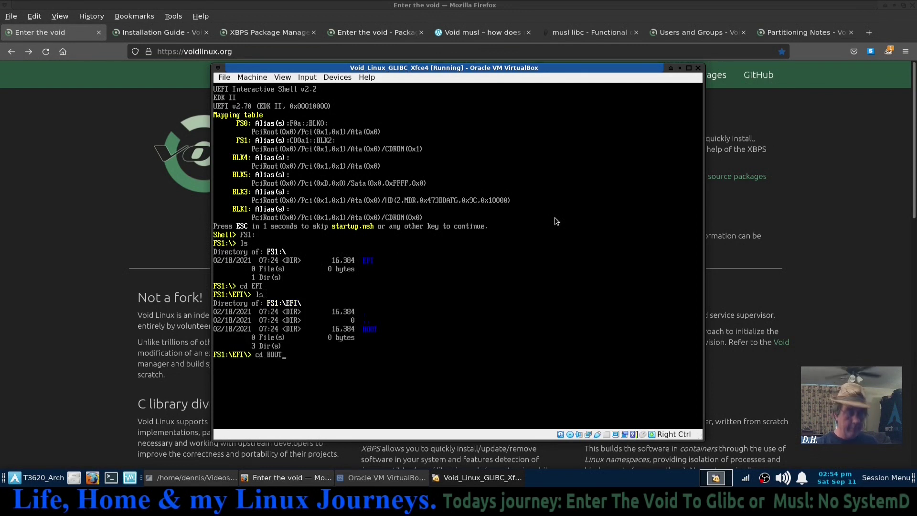
key(Return)
text(ls)
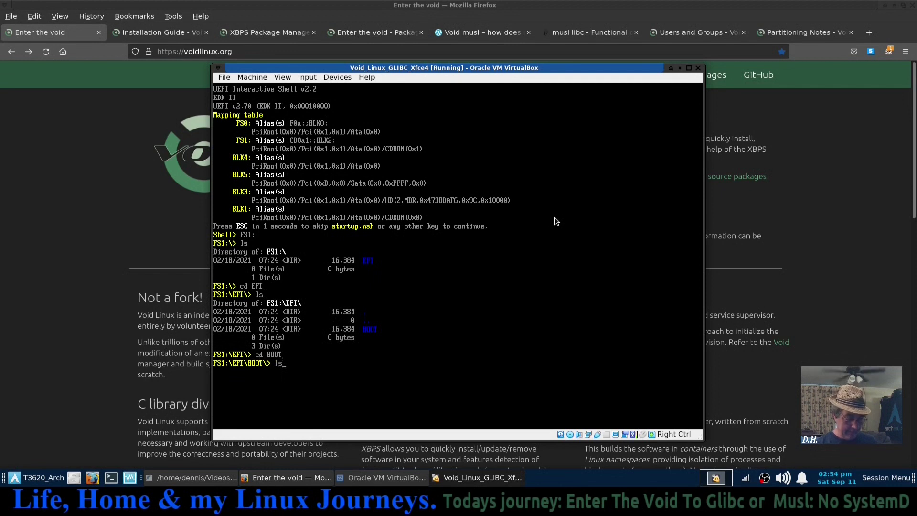
key(Return)
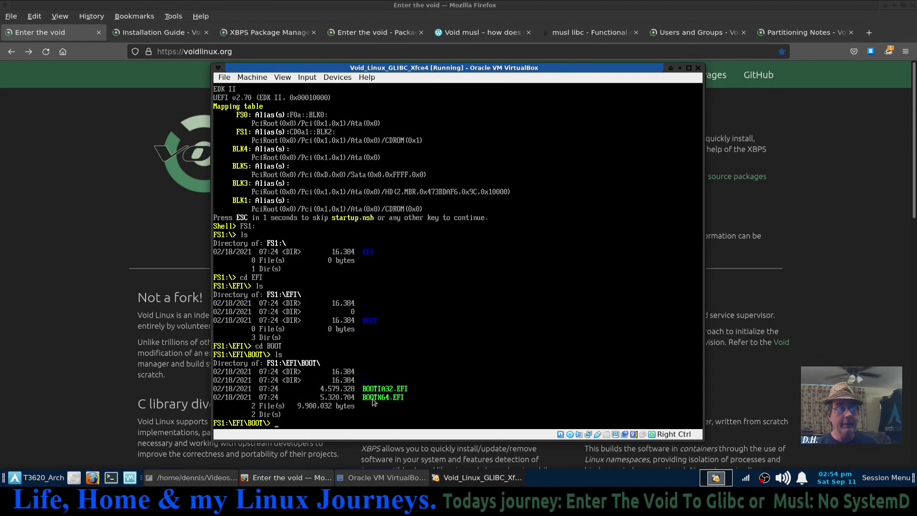
Run BOOTX64.EFI and boot the Void Linux 5.10.17_1 (x86_64) entry from GRUB
text(bootx)
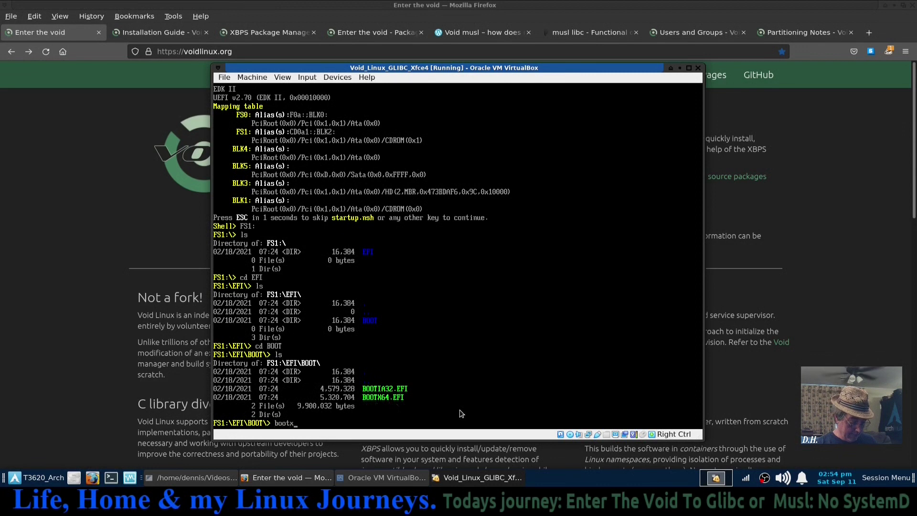
key(Tab)
key(Tab)
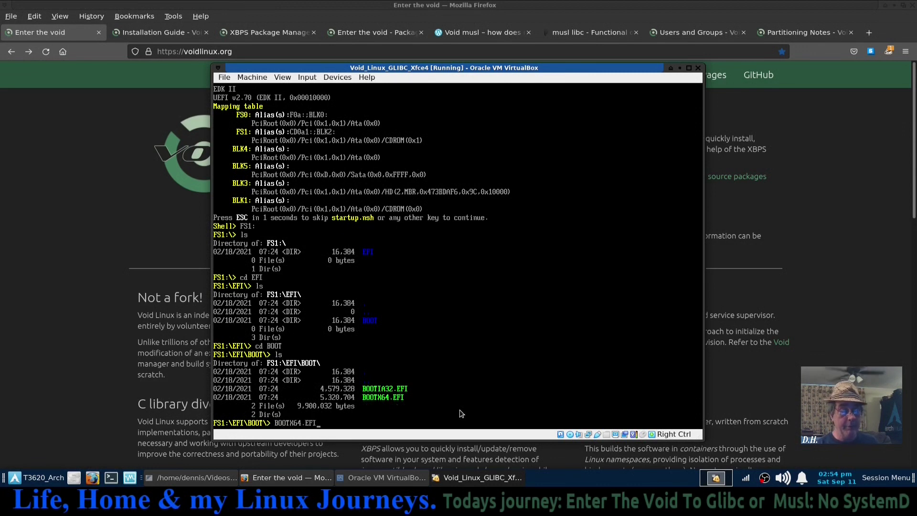
key(Return)
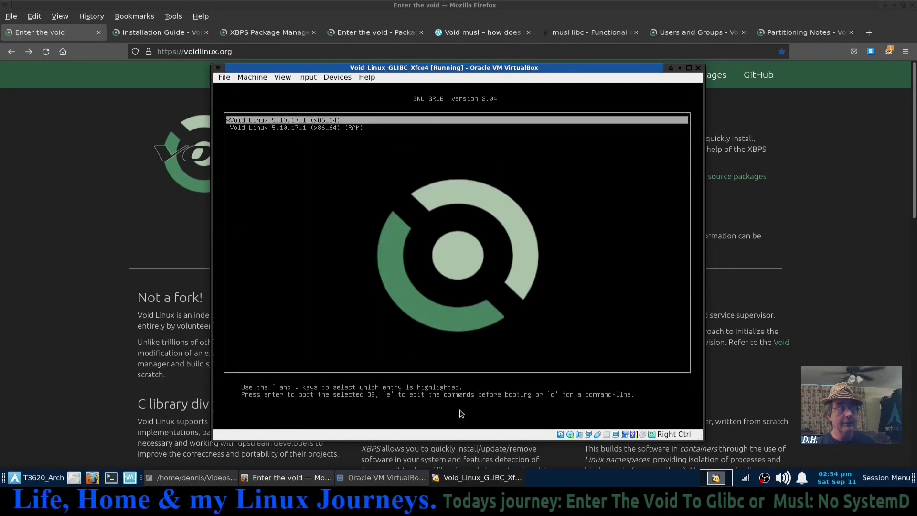
key(Return)
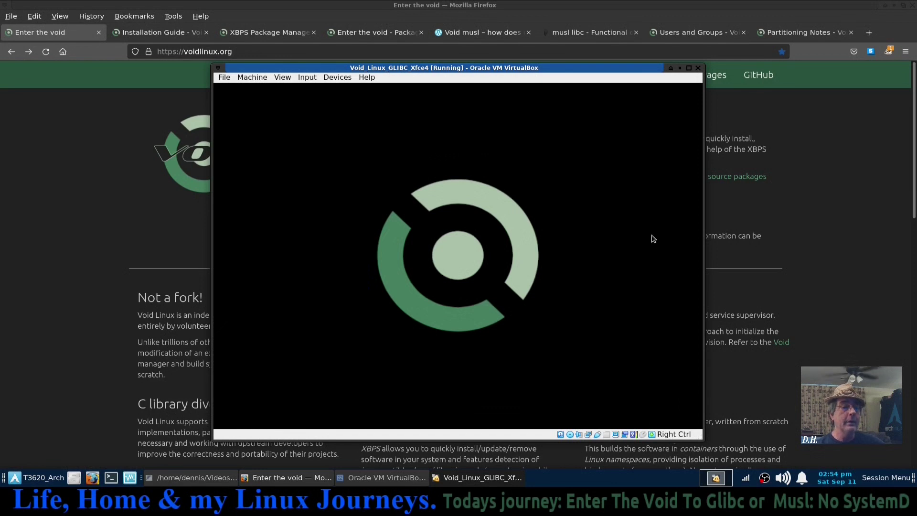
Minimize the browser behind the virtual machine and move the virtual machine window higher on the desktop
click(894, 6)
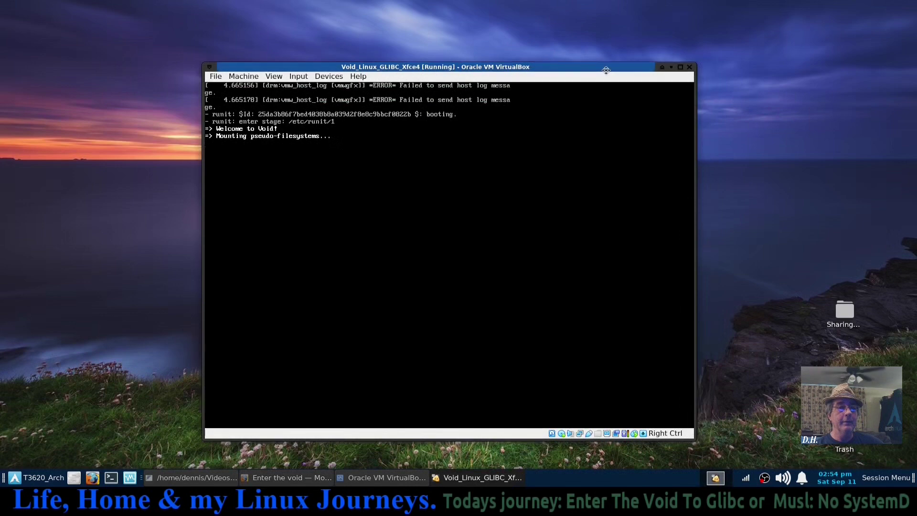
drag(627, 72, 611, 42)
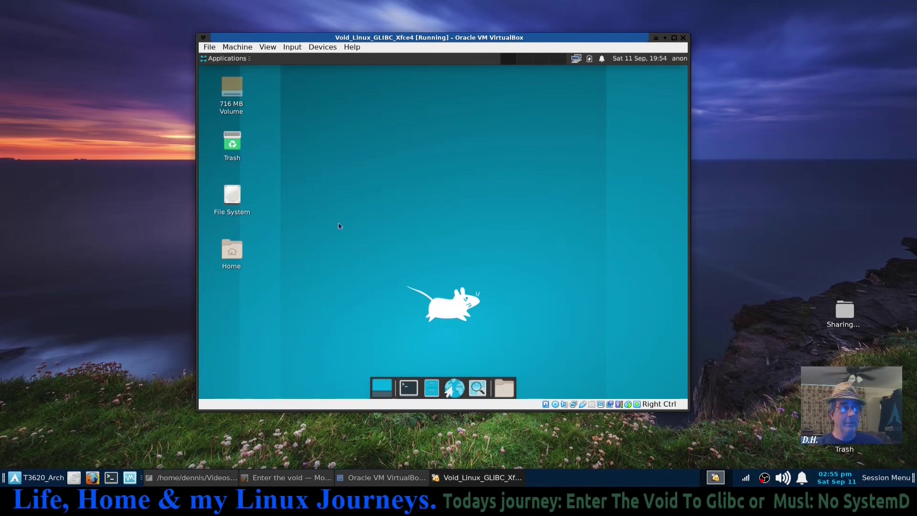
Switch to Firefox, read the Booting section of the Void Installation Guide, and return to the virtual machine
click(286, 477)
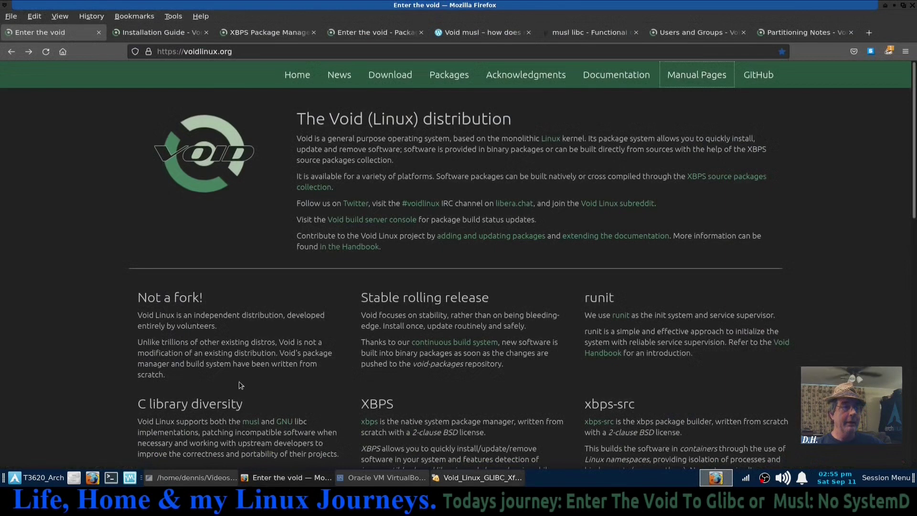
click(159, 30)
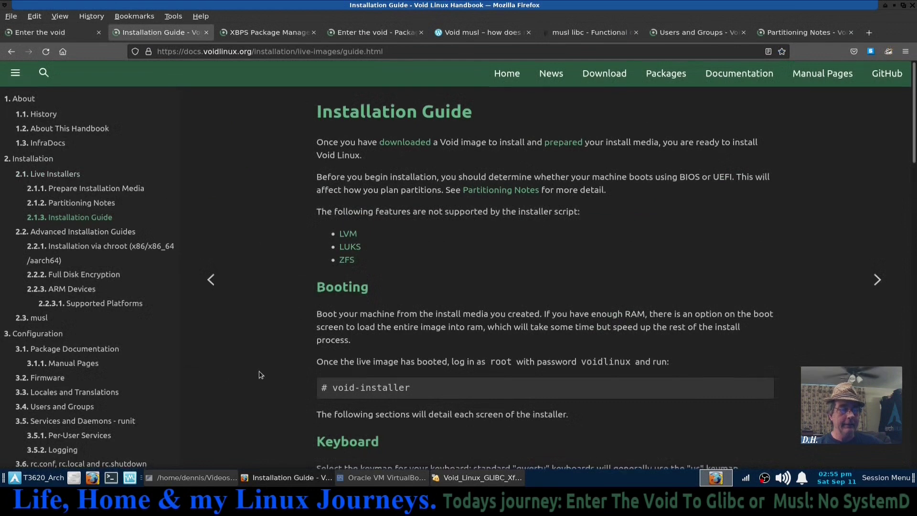
scroll(260, 375, down, 4)
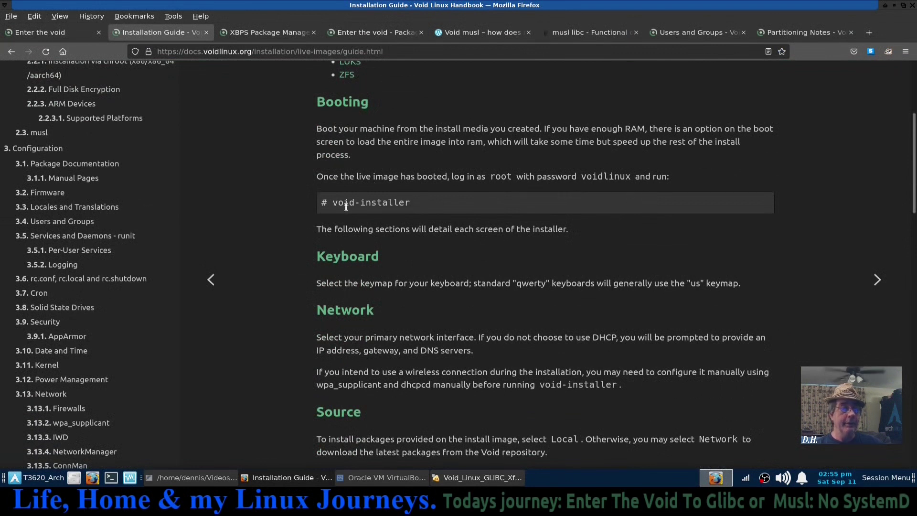
click(895, 6)
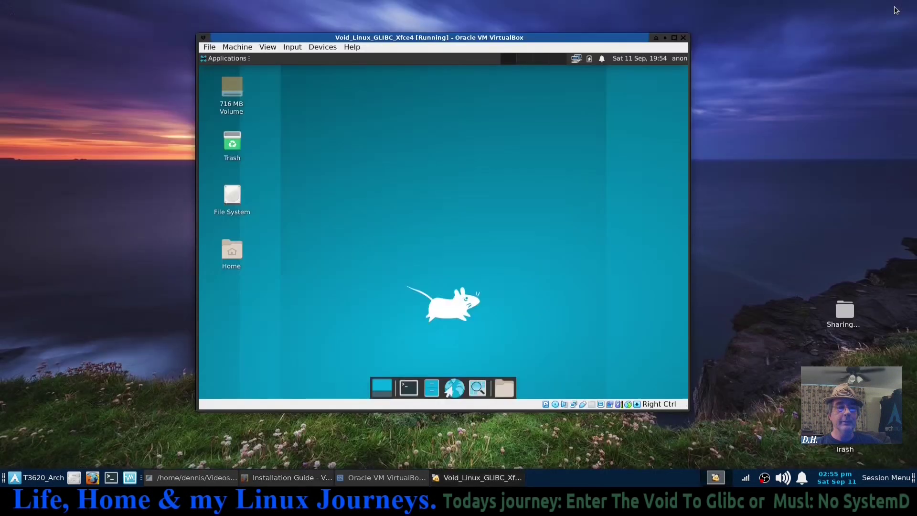
Open a terminal in the live desktop and log in as root with su -, entering the root password
click(408, 389)
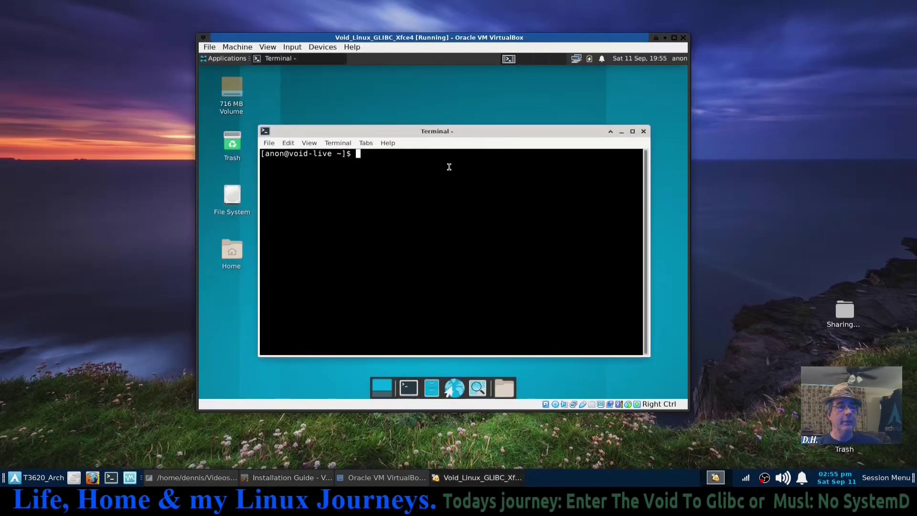
text(su -)
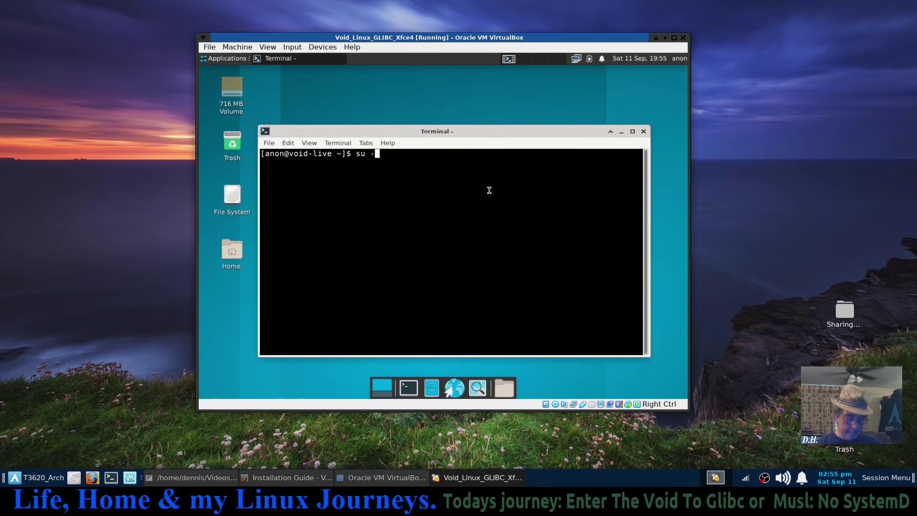
key(Return)
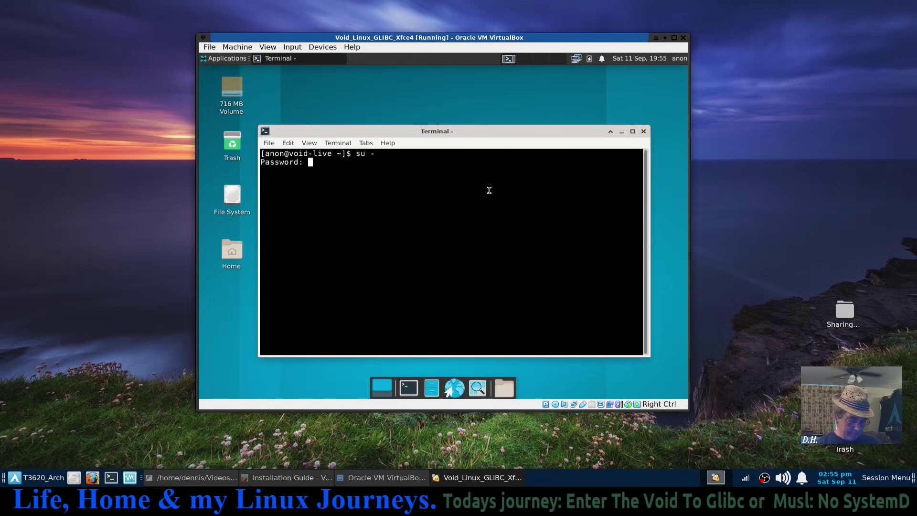
key(Return)
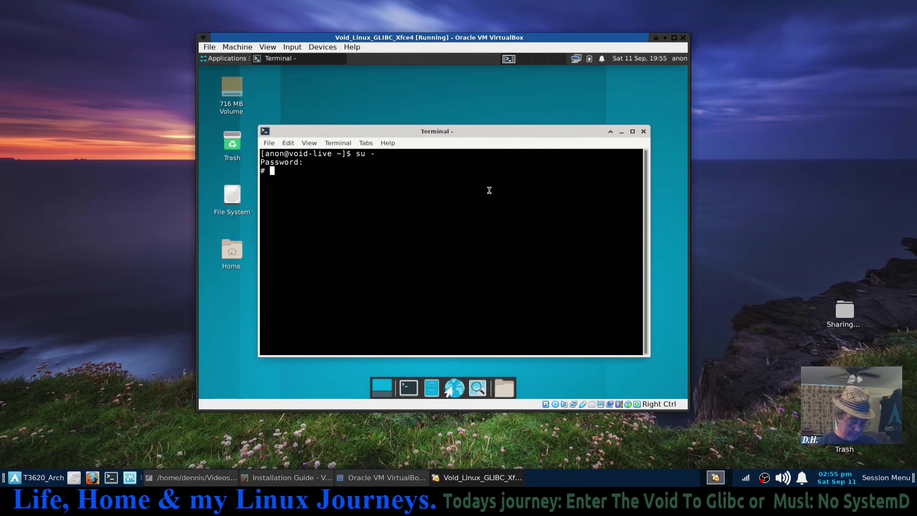
Check the installer command in the Firefox installation guide, run void-installer as root, and continue past its welcome screen
text(vo)
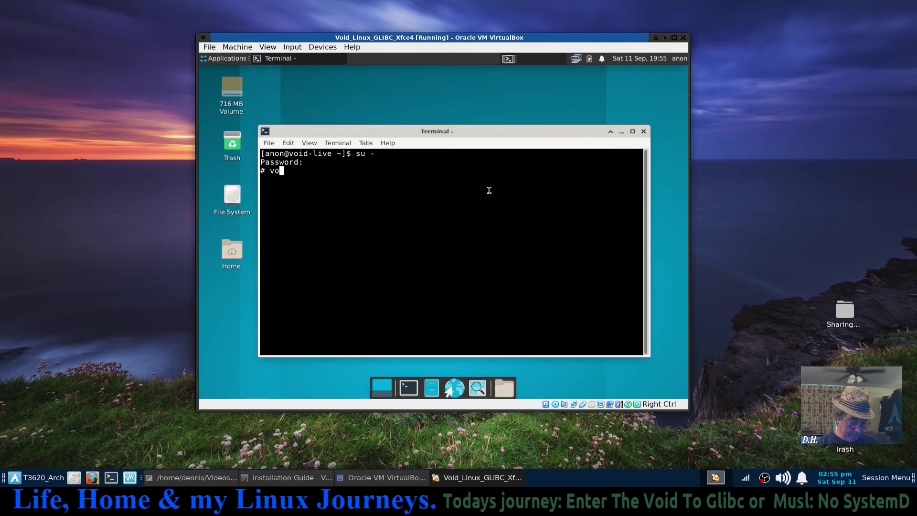
text(id-install)
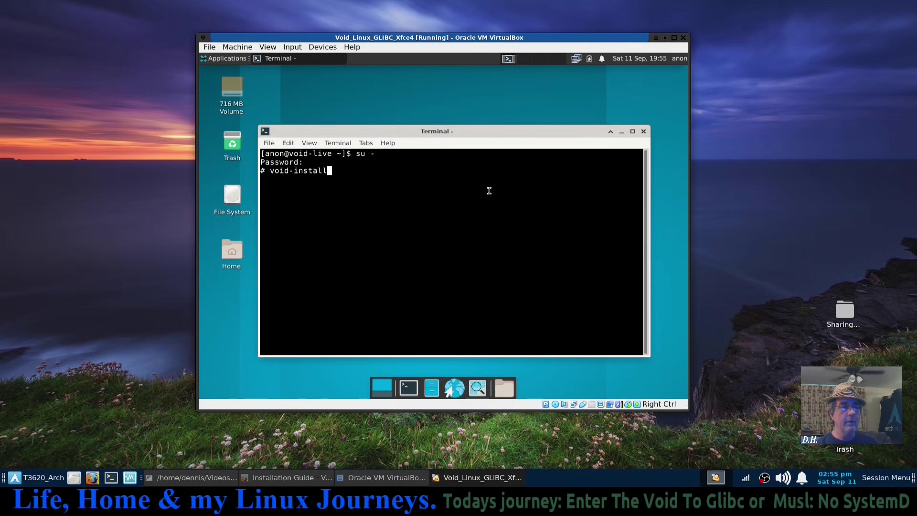
click(256, 481)
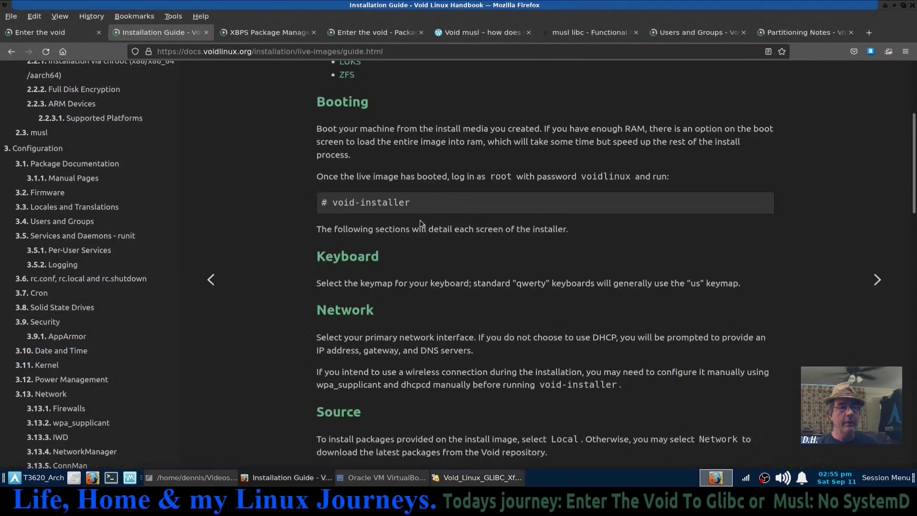
key(alt+Tab)
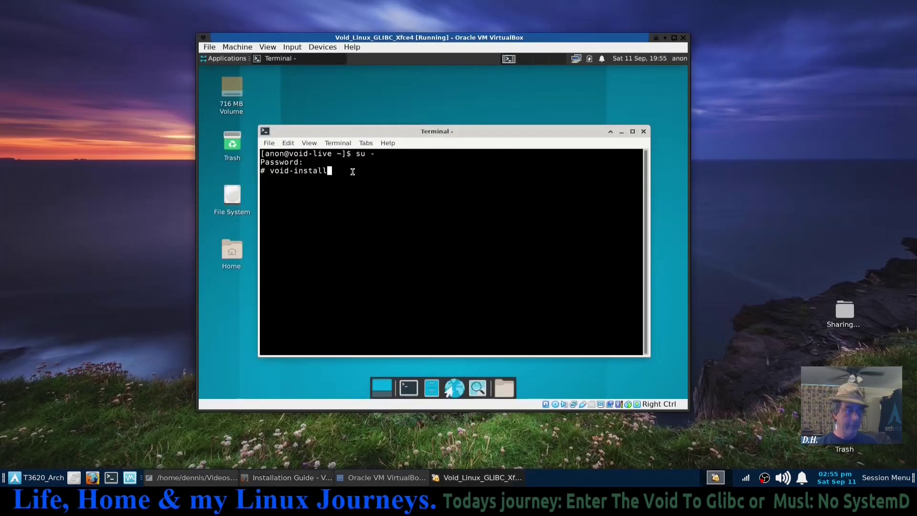
key(Return)
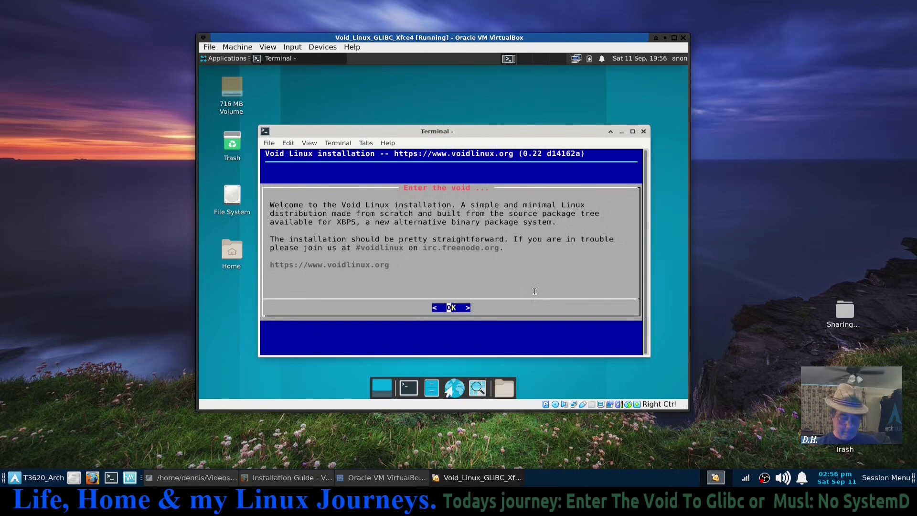
key(Return)
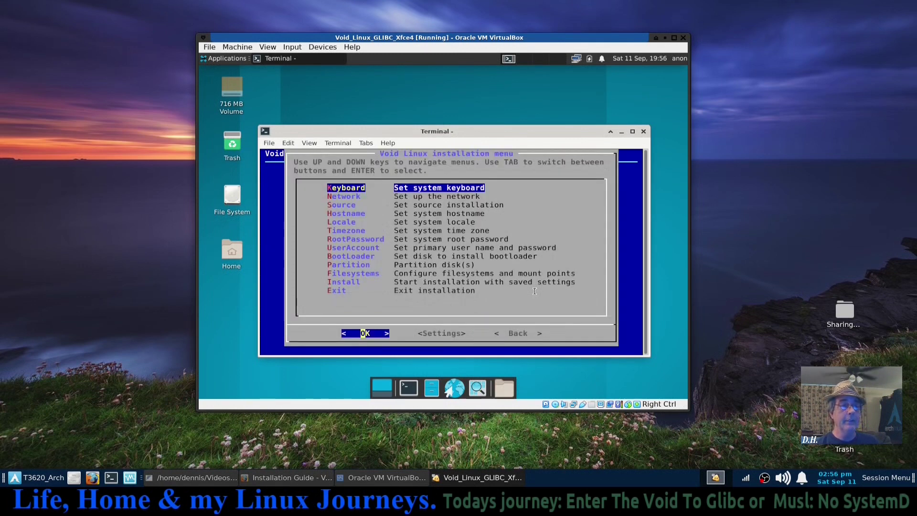
Set the system keyboard keymap to us
key(Return)
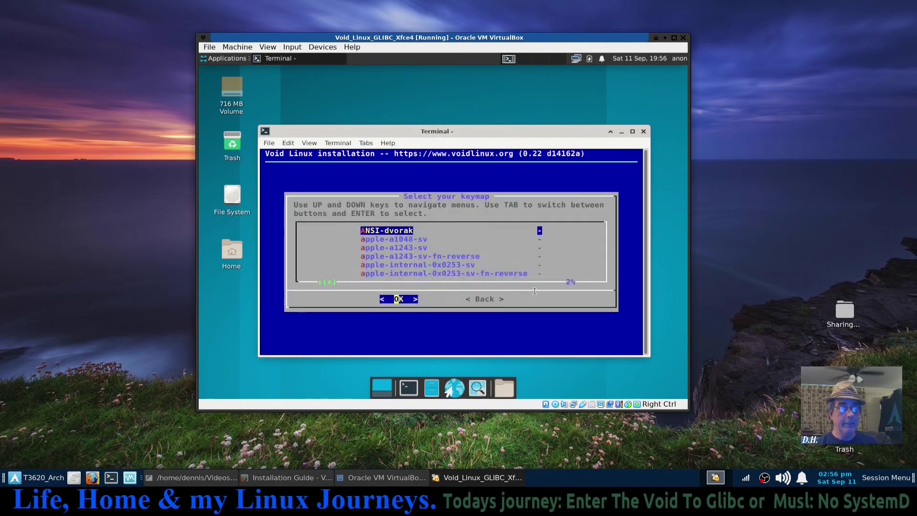
key(u)
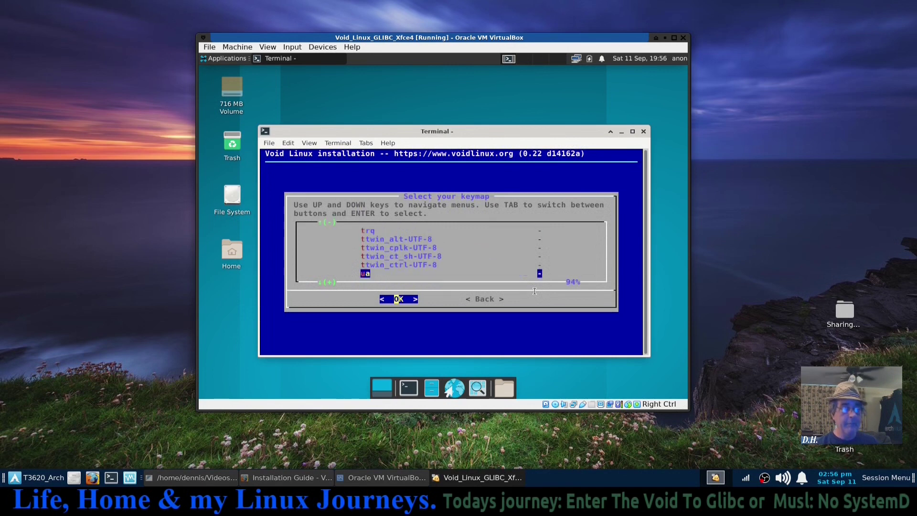
key(Down)
key(Down)
key(Down)
key(Down)
key(Down)
key(Down)
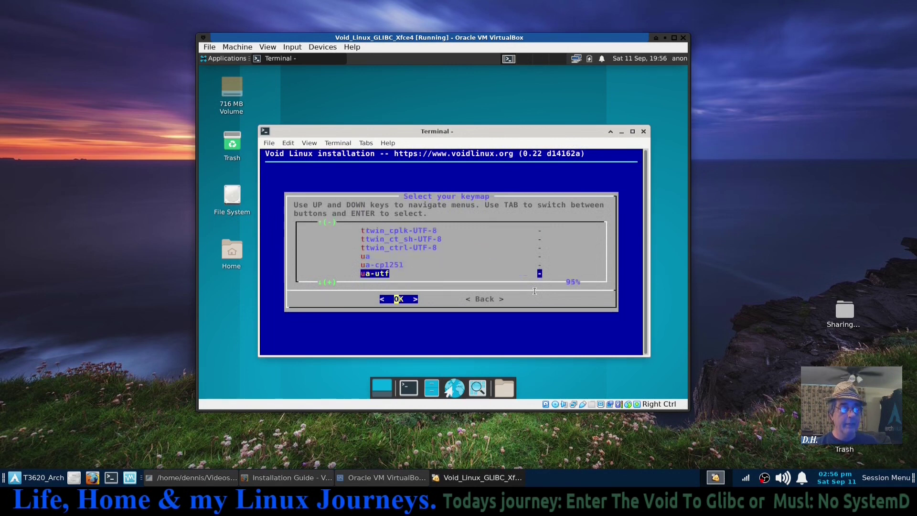
key(Down)
key(Down)
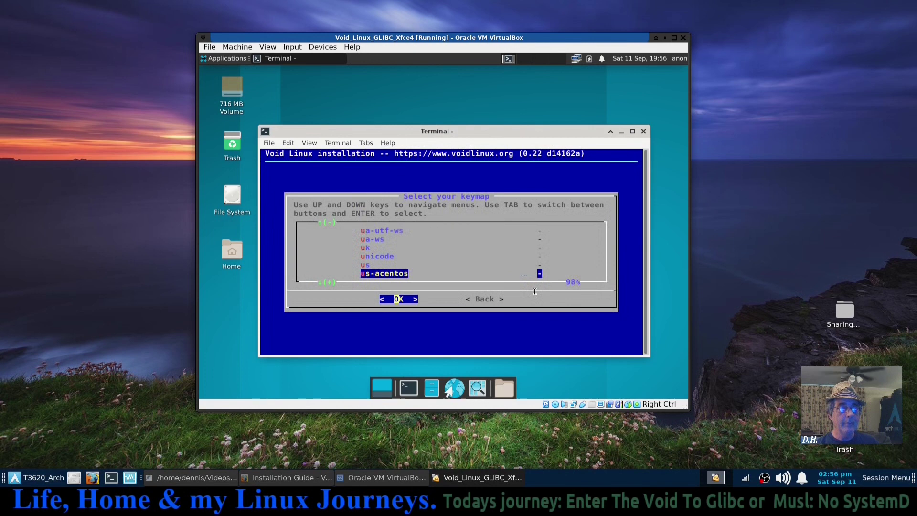
key(Up)
key(Return)
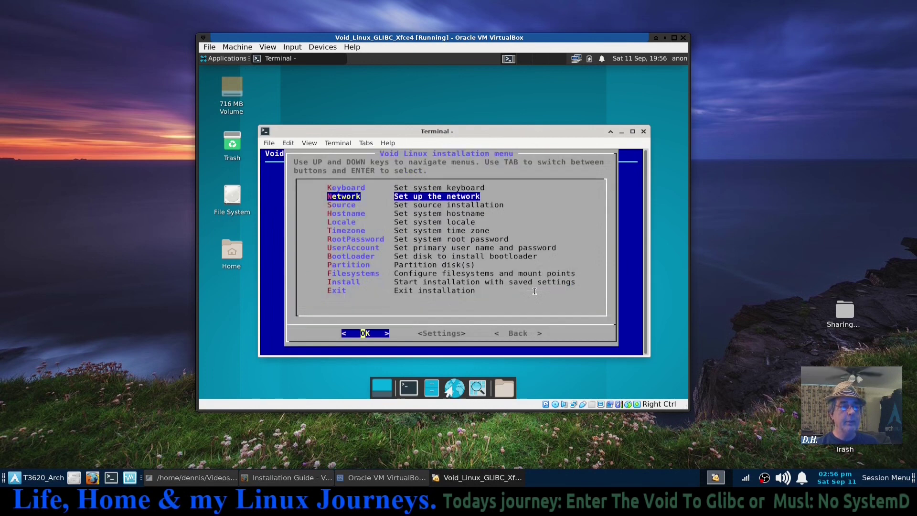
Configure the enp0s3 network interface to use DHCP
key(Return)
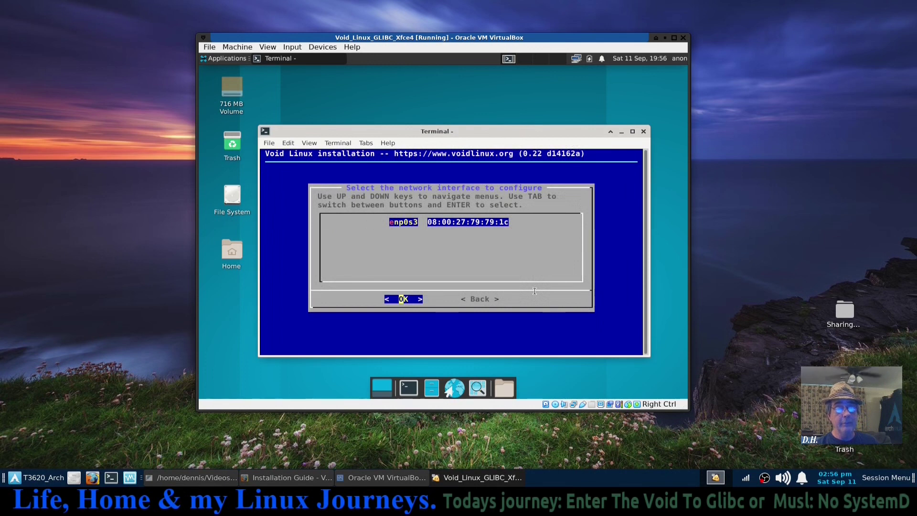
key(Return)
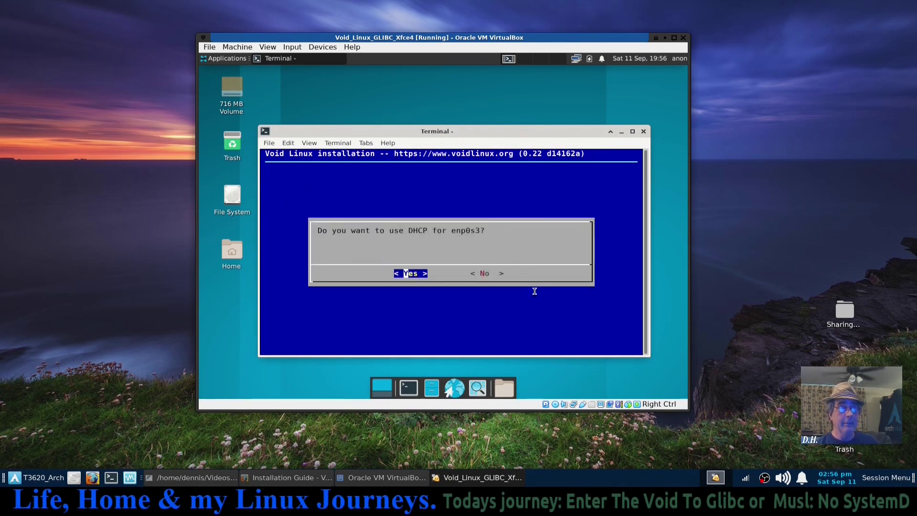
key(Return)
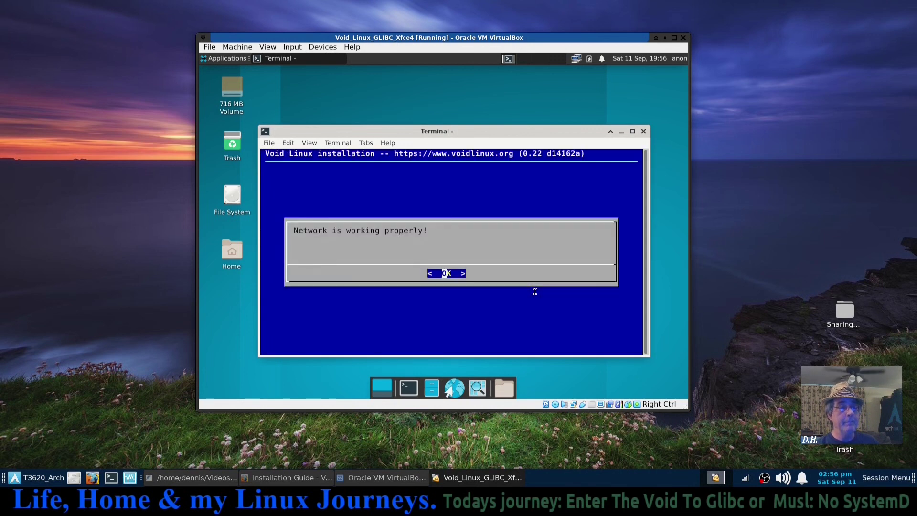
key(Return)
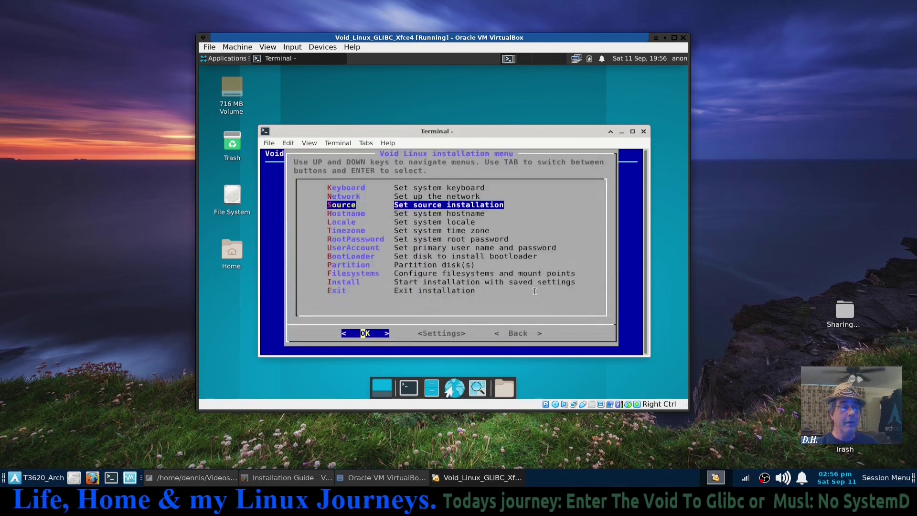
Set the installation source to Local, using packages from the ISO image
key(Return)
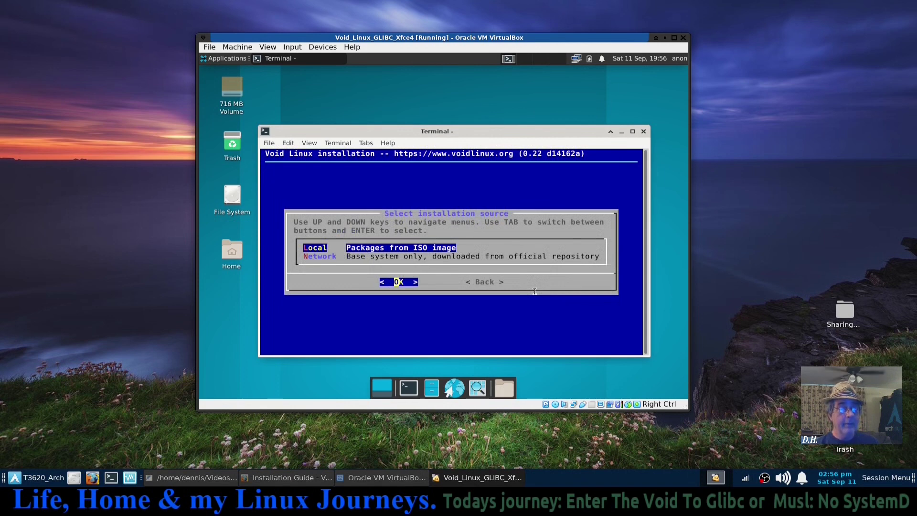
key(Down)
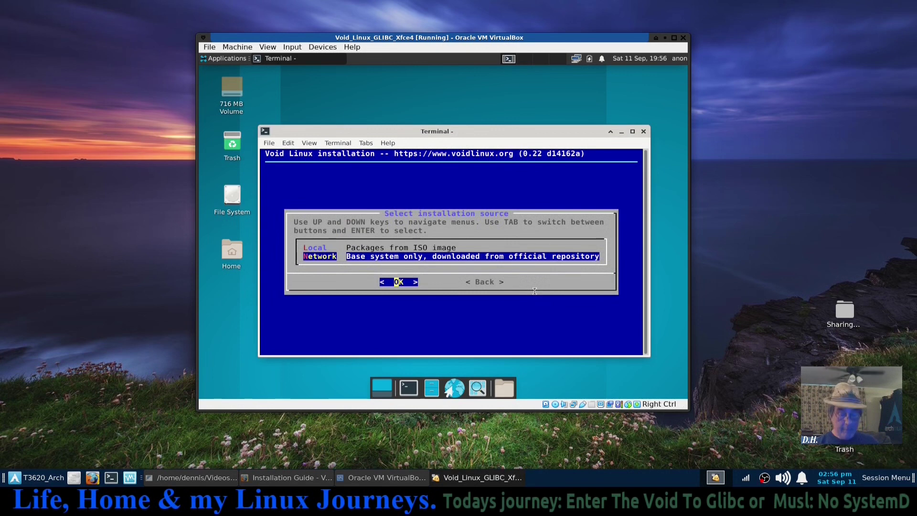
key(Up)
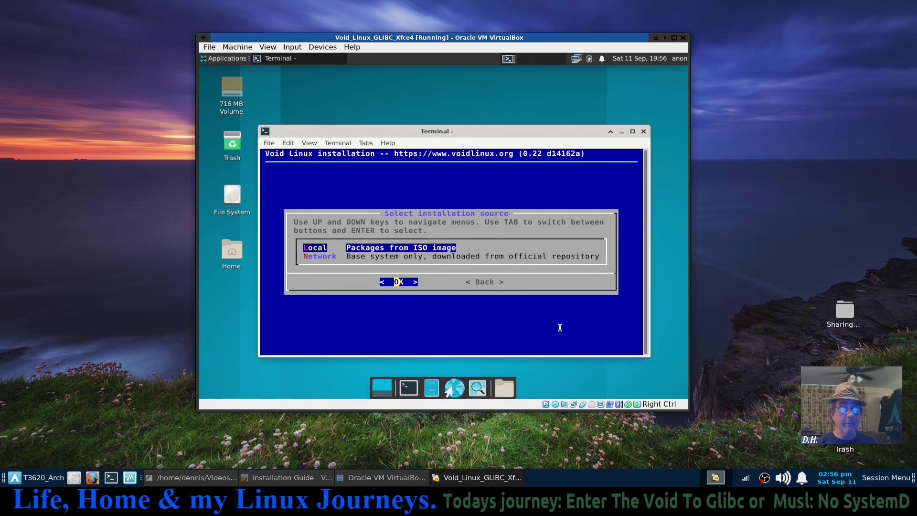
key(Down)
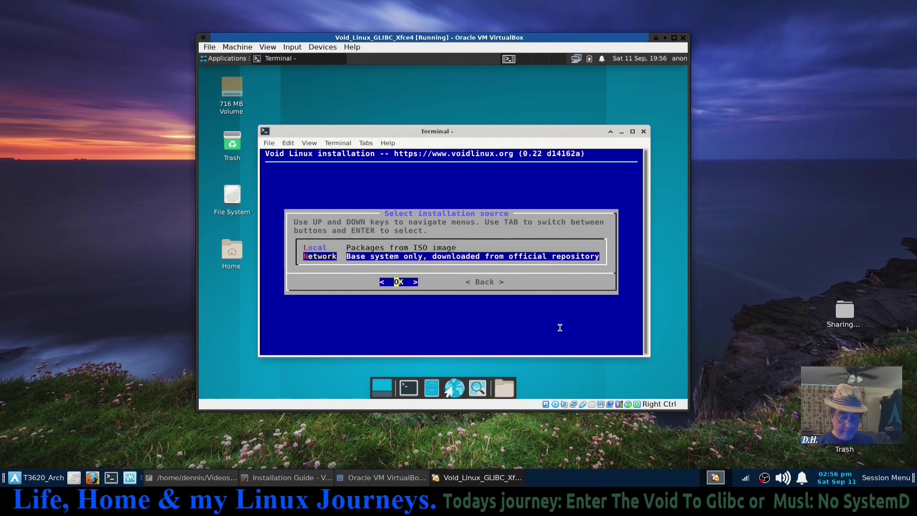
key(Up)
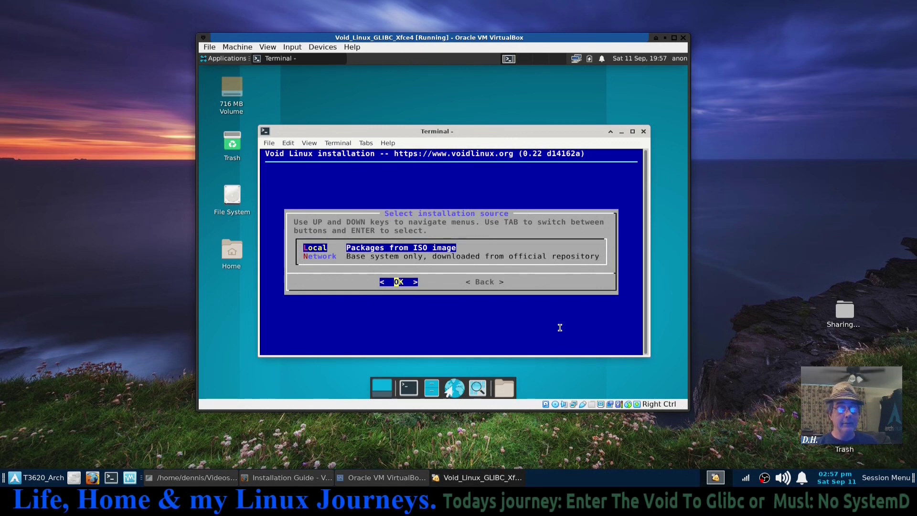
key(Return)
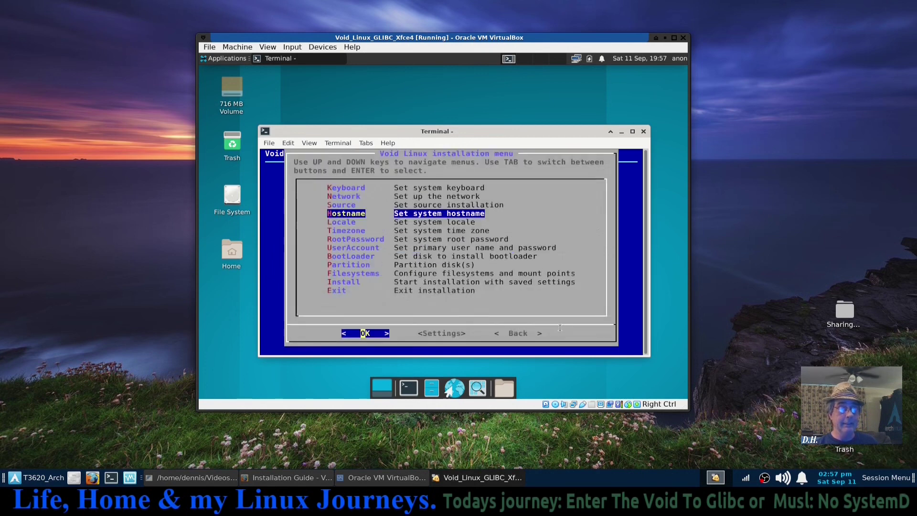
Set the machine hostname to Void-VM
key(Return)
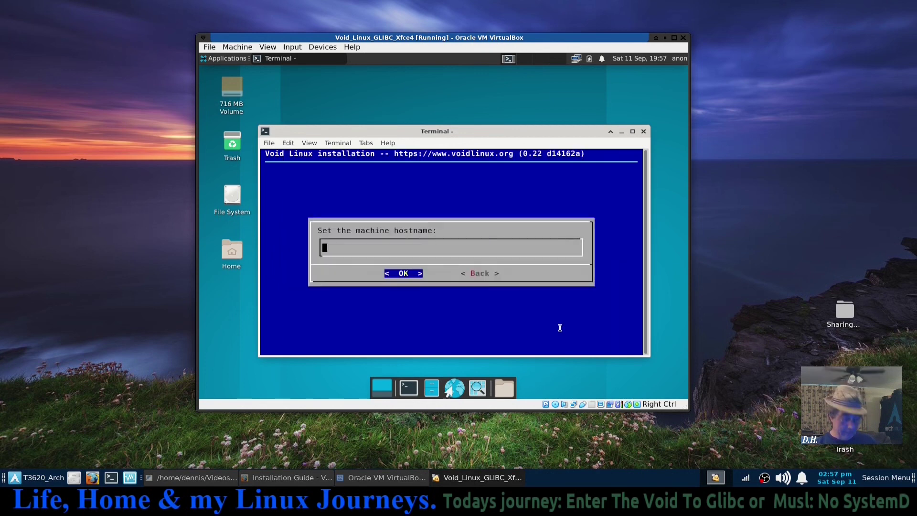
text(Voi)
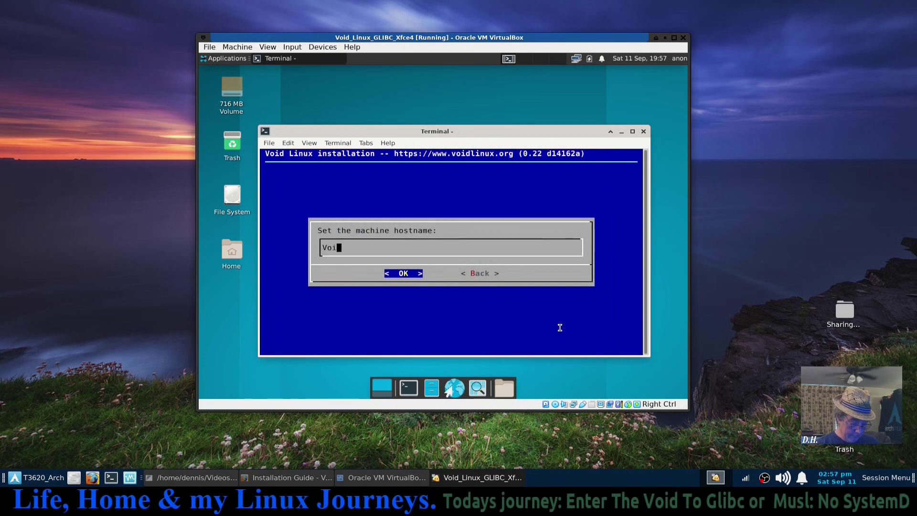
text(d-VM)
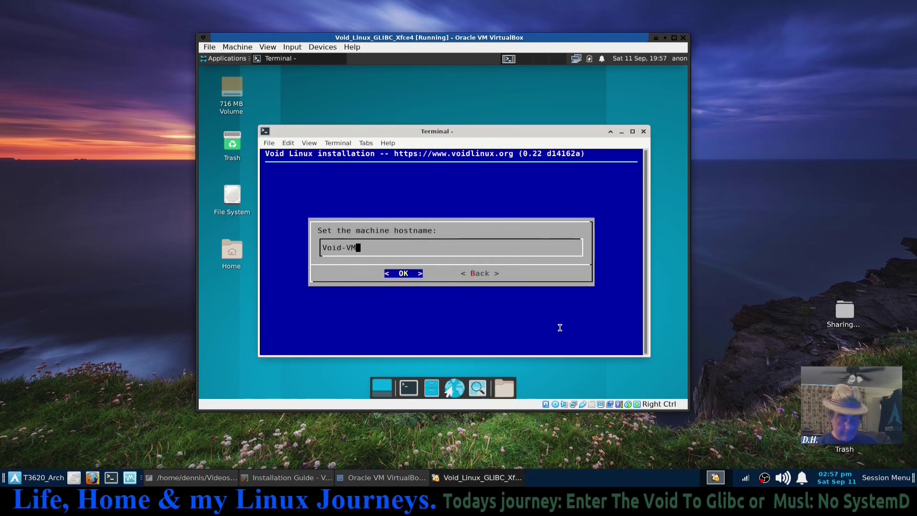
key(Return)
Confirm the hostname and set the system locale to en_US.UTF-8, English (United States of America)
key(Return)
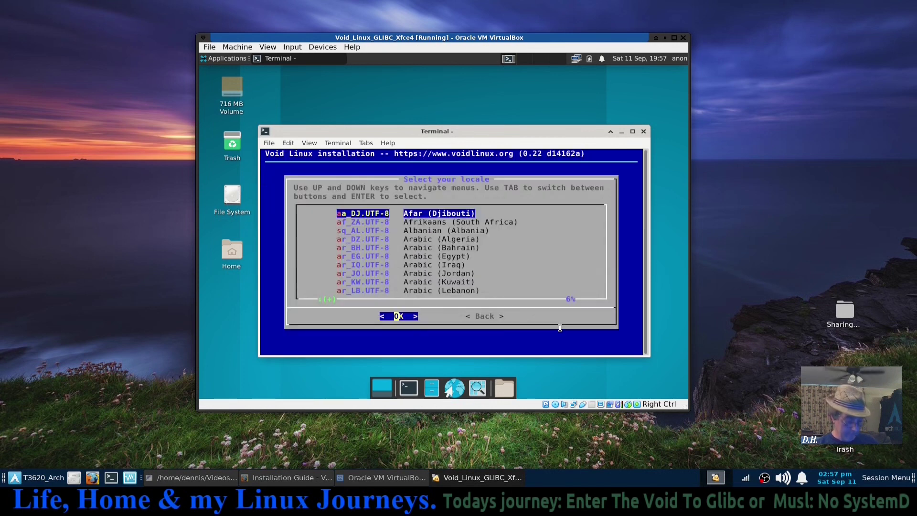
key(Down)
key(Down)
key(Down)
key(Down)
key(Down)
key(Down)
key(Down)
key(Down)
key(Down)
key(Down)
key(Down)
key(Down)
key(Down)
key(Down)
key(Down)
key(Down)
key(Down)
key(Down)
key(Down)
key(Down)
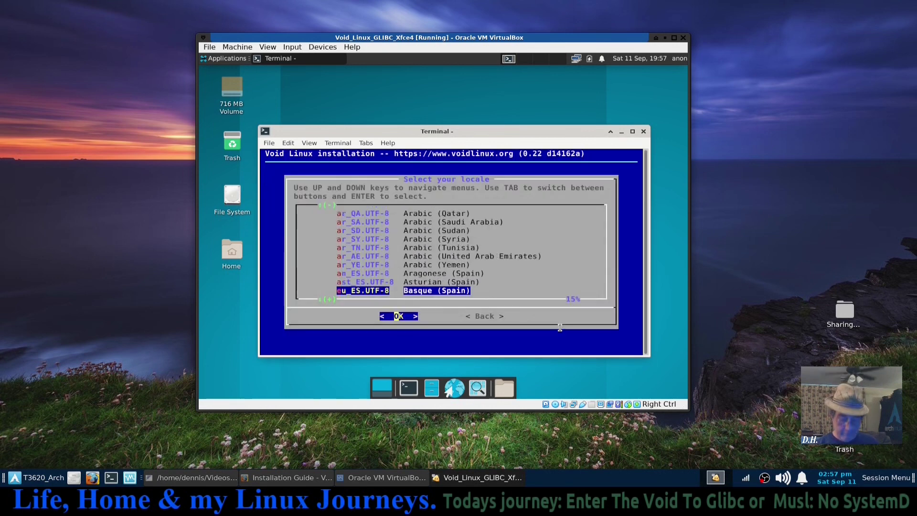
key(Down)
key(Down)
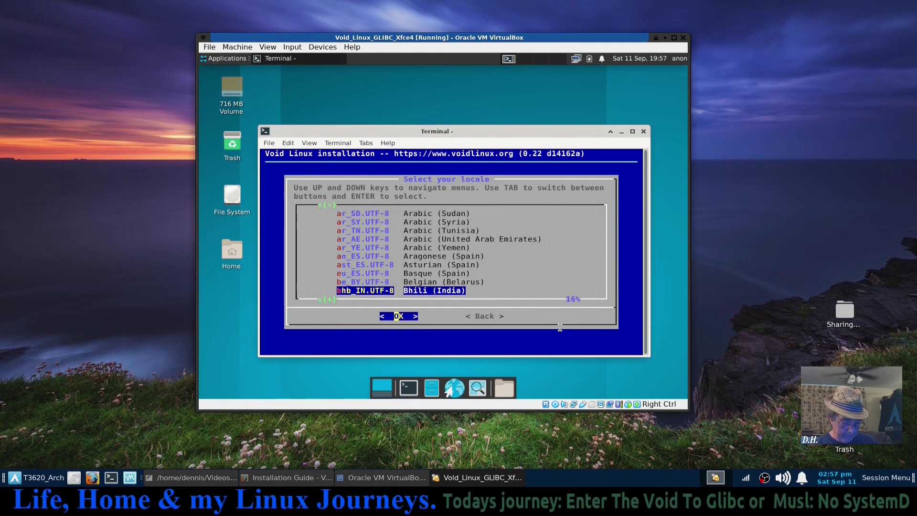
key(Down)
key(Down)
key(Down)
key(Down)
key(Down)
key(Down)
key(Down)
key(Down)
key(Down)
key(Down)
key(Down)
key(Down)
key(Down)
key(Down)
key(Down)
key(Down)
key(Down)
key(Down)
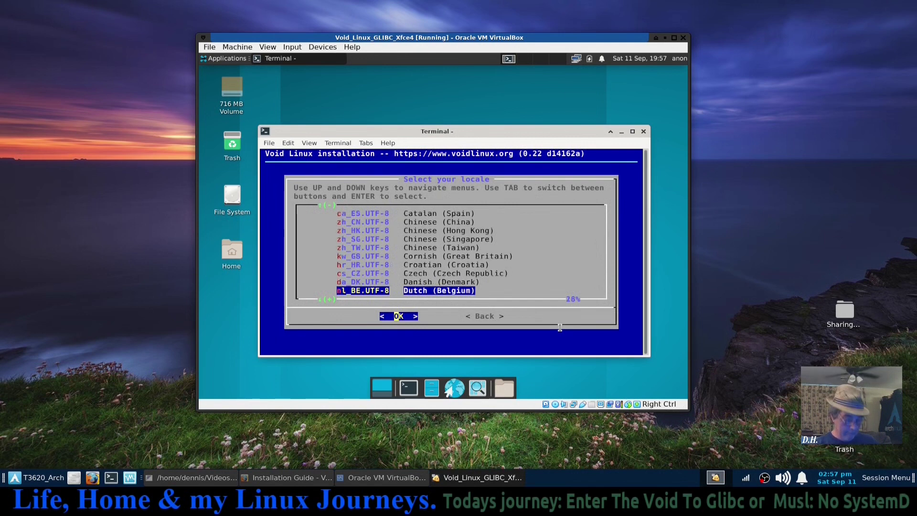
key(Down)
key(Down)
key(Down)
key(Down)
key(Down)
key(Down)
key(Down)
key(Down)
key(Down)
key(Down)
key(Down)
key(Down)
key(Down)
key(Down)
key(Down)
key(Down)
key(Down)
key(Down)
key(Down)
key(Down)
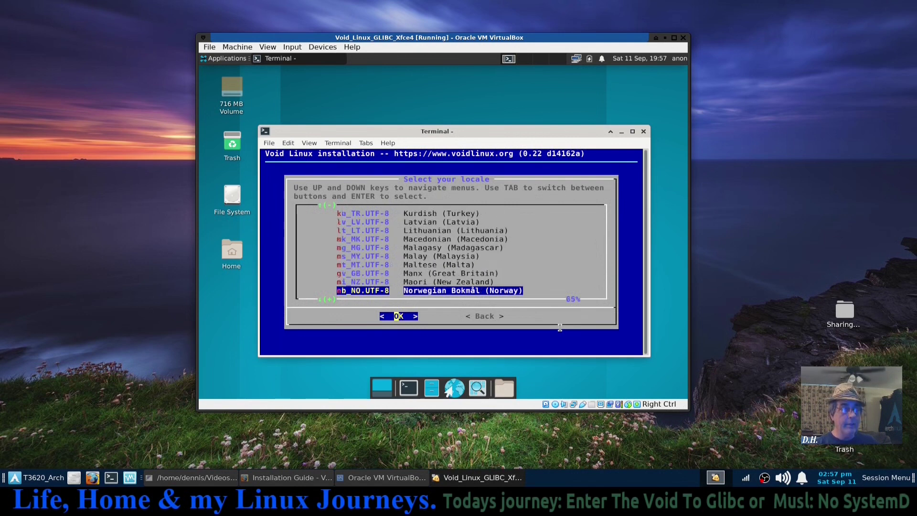
key(Down)
key(Down)
key(Down)
key(Down)
key(Down)
key(Down)
key(Down)
key(Down)
key(Down)
key(Down)
key(Down)
key(Down)
key(Down)
key(Down)
key(Down)
key(Down)
key(Down)
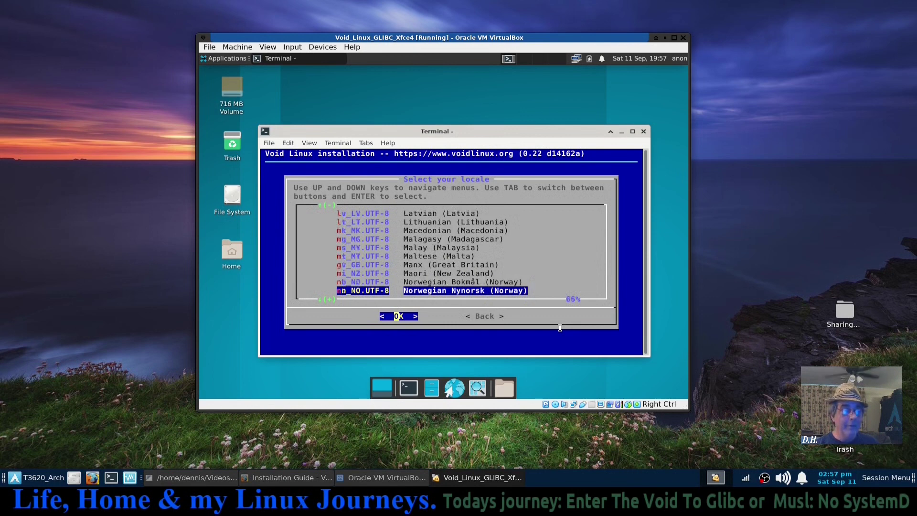
key(Up)
key(Up)
key(Up)
key(Up)
key(Up)
key(Up)
key(Up)
key(Up)
key(Up)
key(Up)
key(Up)
key(Up)
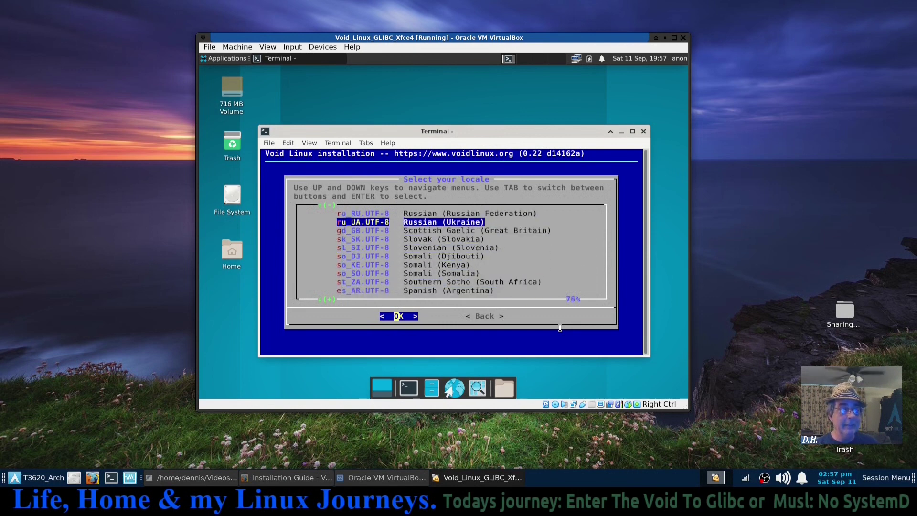
key(Down)
key(Down)
key(Down)
key(Down)
key(Down)
key(Down)
key(Down)
key(Down)
key(Down)
key(Down)
key(Down)
key(Down)
key(Down)
key(Down)
key(Down)
key(Down)
key(Down)
key(Down)
key(Down)
key(Down)
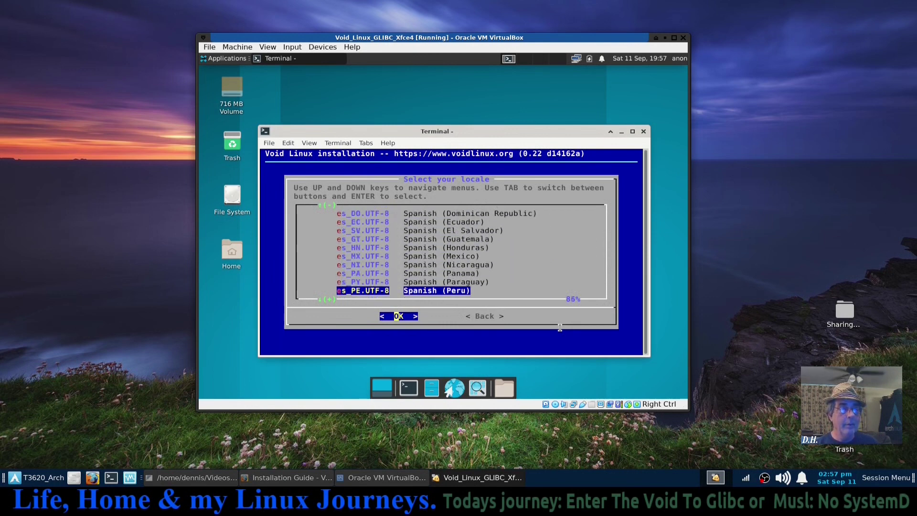
key(Up)
key(Up)
key(Up)
key(Up)
key(Up)
key(Up)
key(Up)
key(Up)
key(Up)
key(Up)
key(Up)
key(Up)
key(Up)
key(Up)
key(Up)
key(Up)
key(Up)
key(Up)
key(Up)
key(Up)
key(Up)
key(Up)
key(Up)
key(Up)
key(Up)
key(Up)
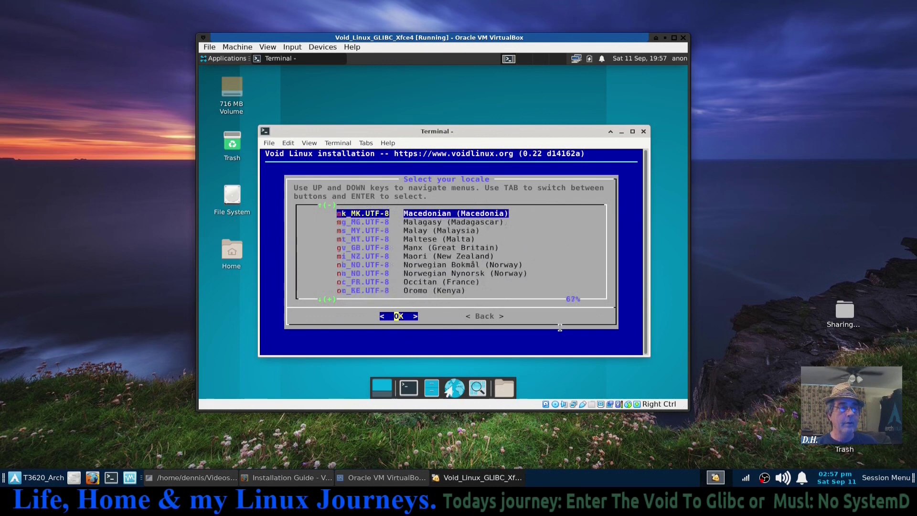
key(Up)
key(Up)
key(Up)
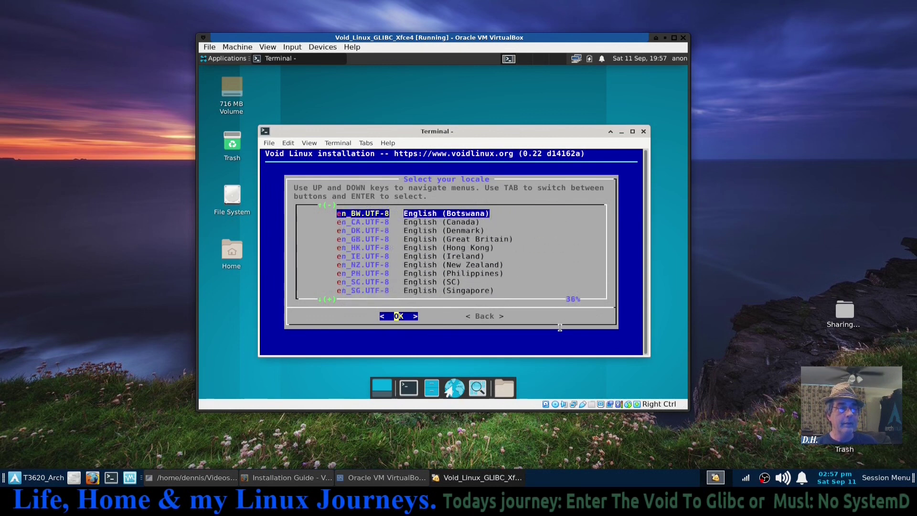
key(Down)
key(Down)
key(Down)
key(Down)
key(Down)
key(Down)
key(Down)
key(Down)
key(Down)
key(Down)
key(Down)
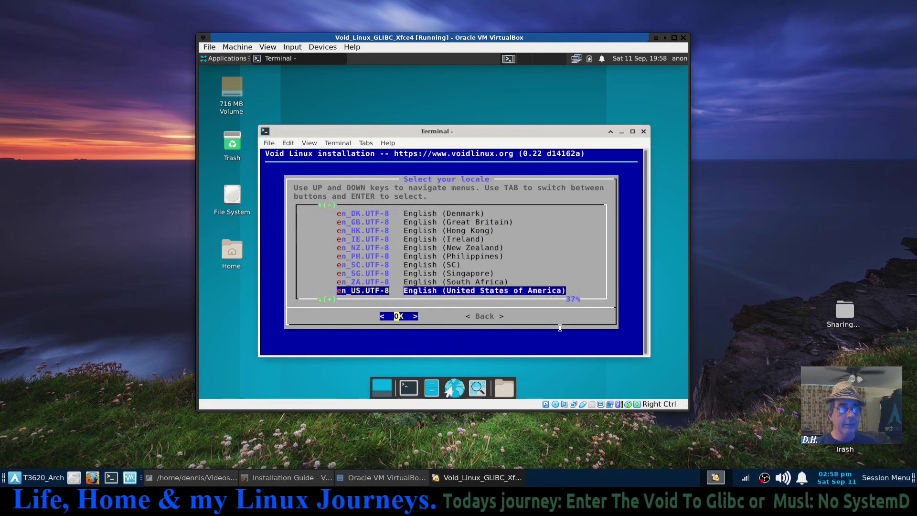
key(Return)
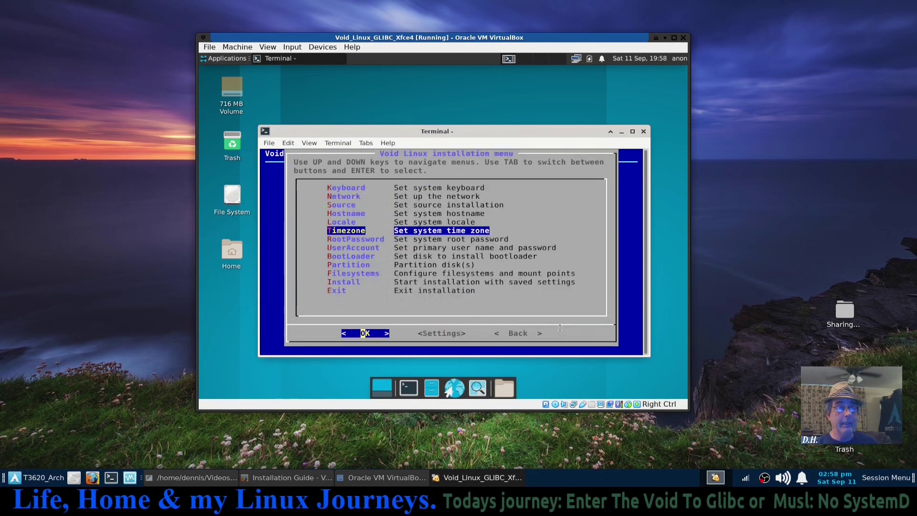
Set the system time zone by choosing the America area and a location from its list
key(Return)
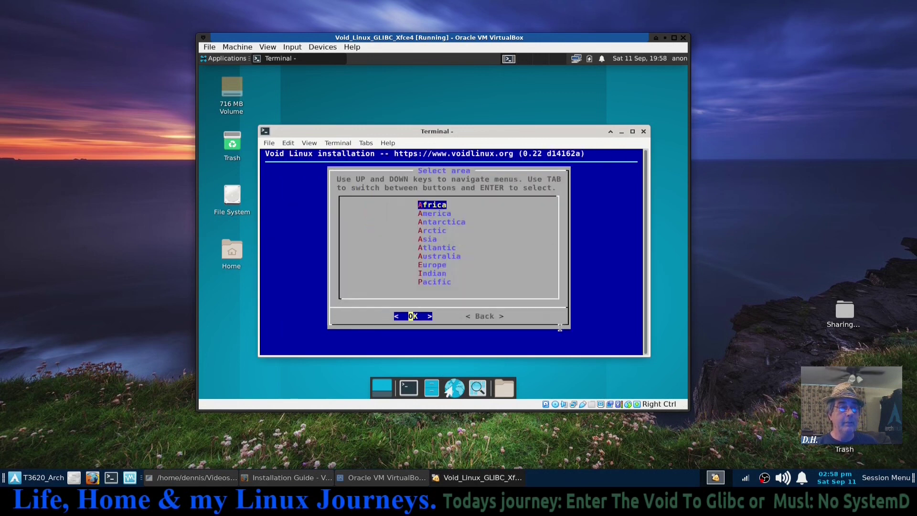
key(Down)
key(Return)
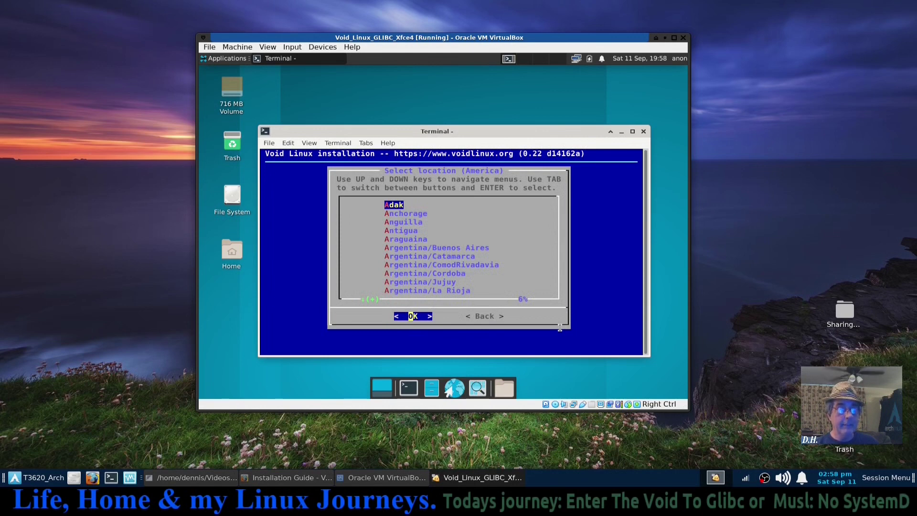
key(Down)
key(Down)
key(Down)
key(Down)
key(Down)
key(Down)
key(Down)
key(Down)
key(Down)
key(Down)
key(Down)
key(Down)
key(Down)
key(Down)
key(Down)
key(Down)
key(Down)
key(Down)
key(Down)
key(Down)
key(Down)
key(Down)
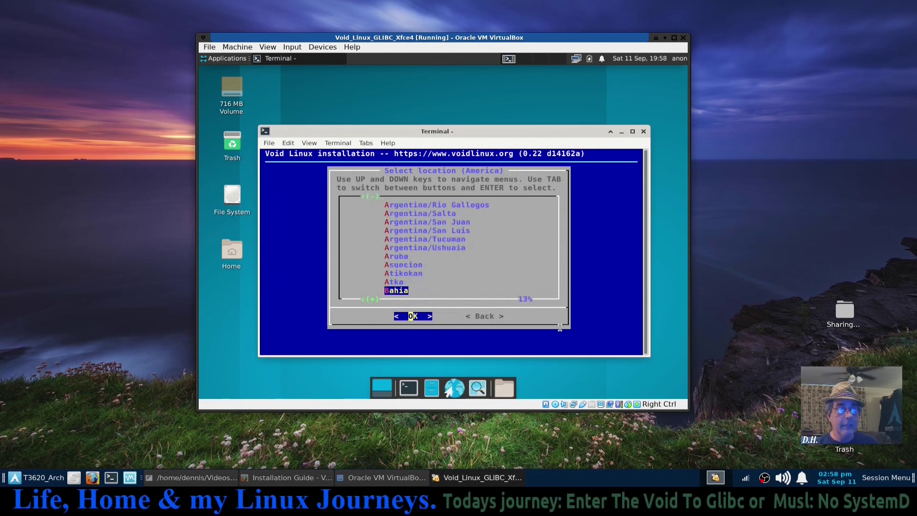
key(Up)
key(Up)
key(Up)
key(Up)
key(Up)
key(Up)
key(Up)
key(Up)
key(Up)
key(Up)
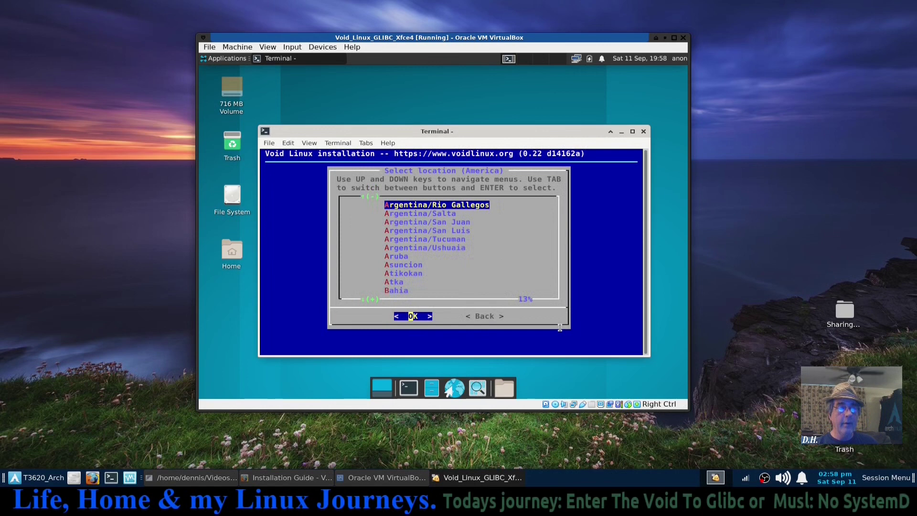
key(Up)
key(Up)
key(Up)
key(Up)
key(Up)
key(Up)
key(Up)
key(Up)
key(Up)
key(Up)
key(Up)
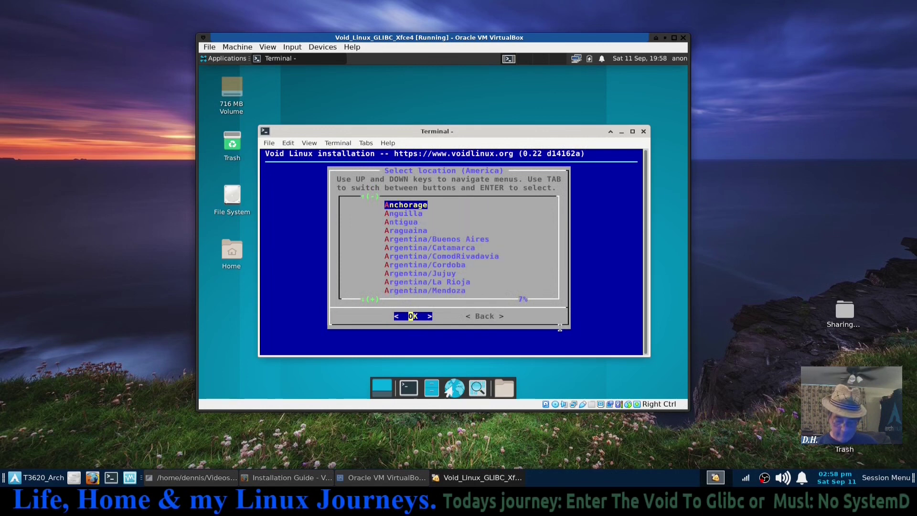
key(Down)
key(Down)
key(Down)
key(Down)
key(Down)
key(Down)
key(Down)
key(Down)
key(Down)
key(Down)
key(Down)
key(Down)
key(Down)
key(Down)
key(Down)
key(Down)
key(Down)
key(Down)
key(Down)
key(Down)
key(Down)
key(Down)
key(Down)
key(Down)
key(Down)
key(Down)
key(Down)
key(Down)
key(Down)
key(Down)
key(Down)
key(Down)
key(Down)
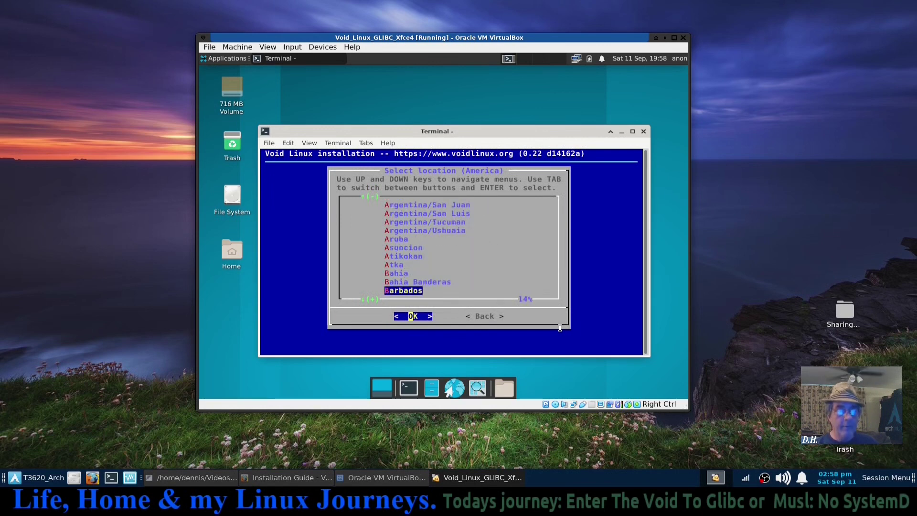
key(Down)
key(Down)
key(Down)
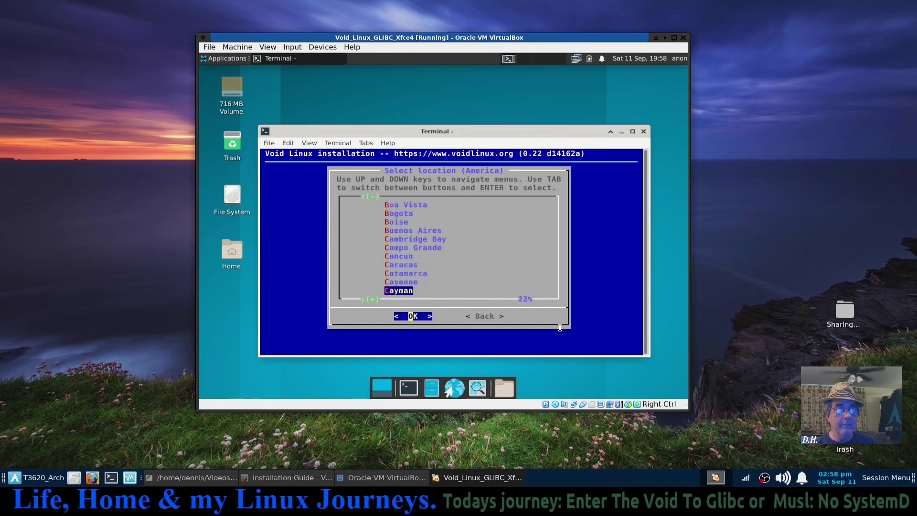
key(Return)
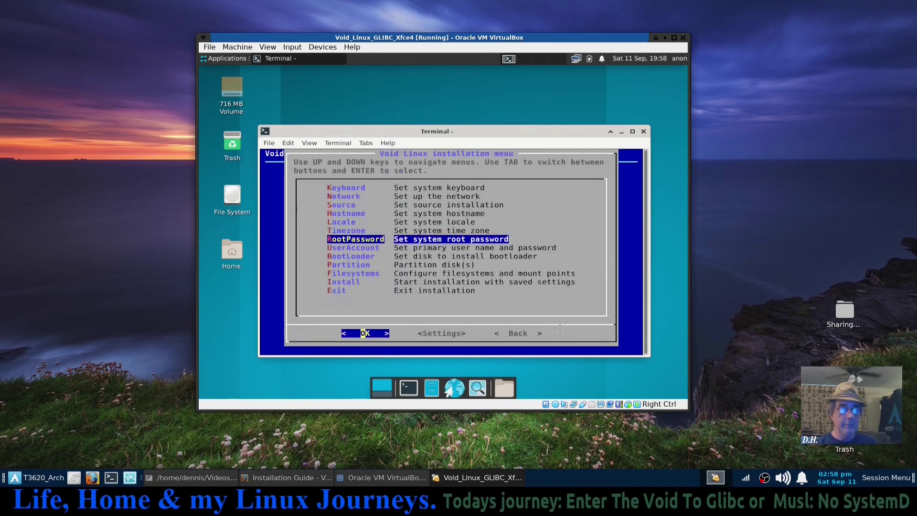
Set the system root password, entering it a second time to confirm
key(Return)
text(****)
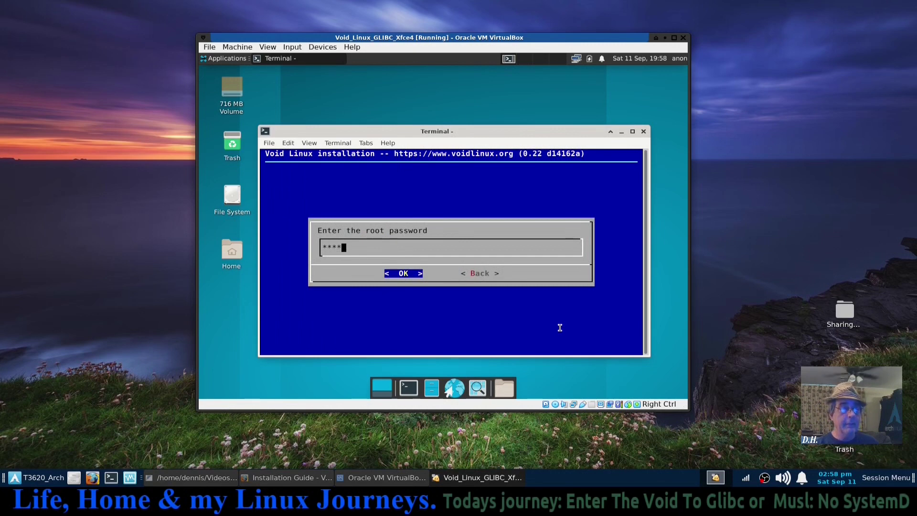
key(Return)
text(****)
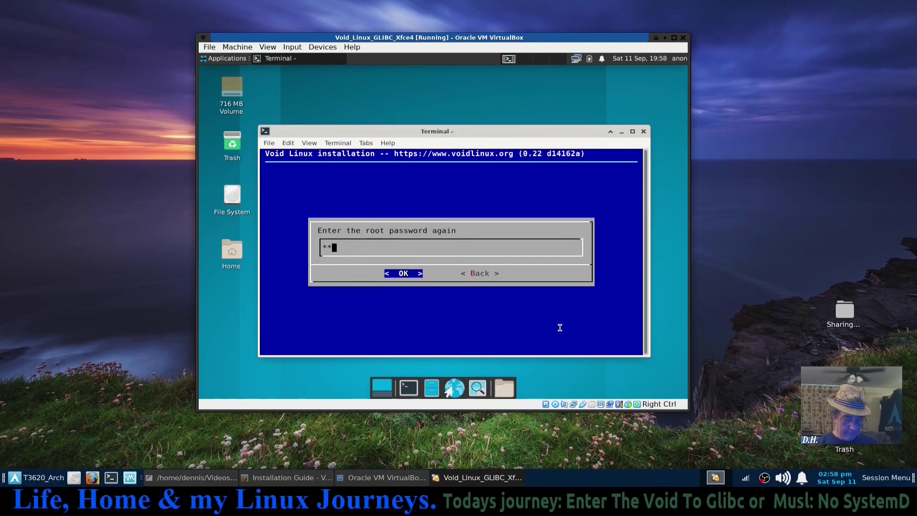
key(Return)
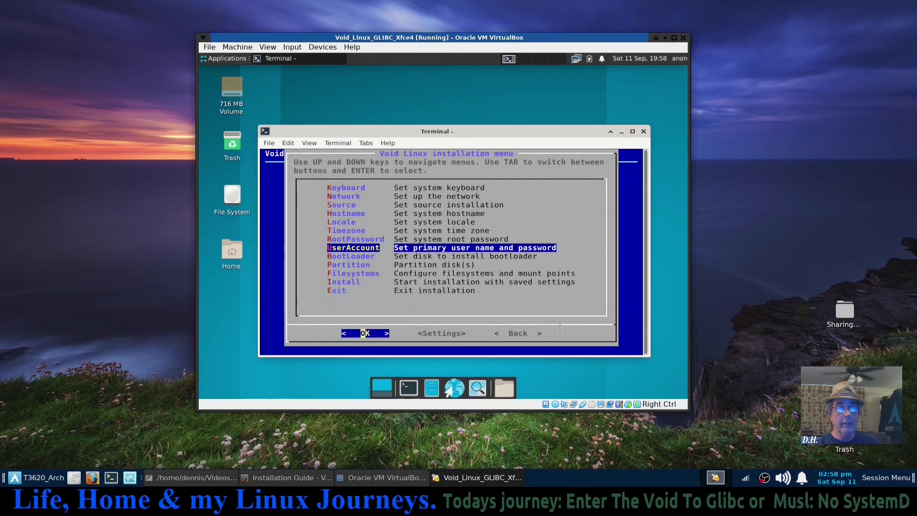
Replace the default primary login name with the user's own first name in lowercase
key(Return)
key(BackSpace)
key(BackSpace)
key(BackSpace)
key(BackSpace)
text(dennis)
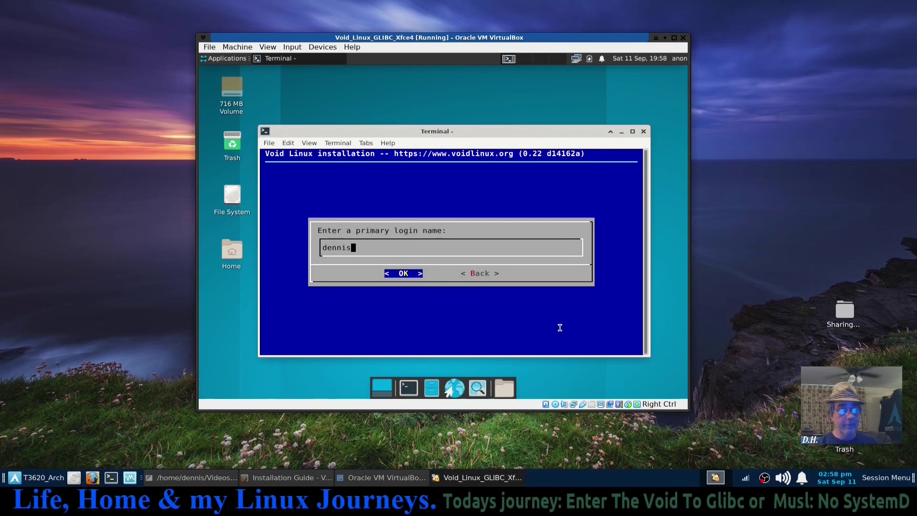
key(Return)
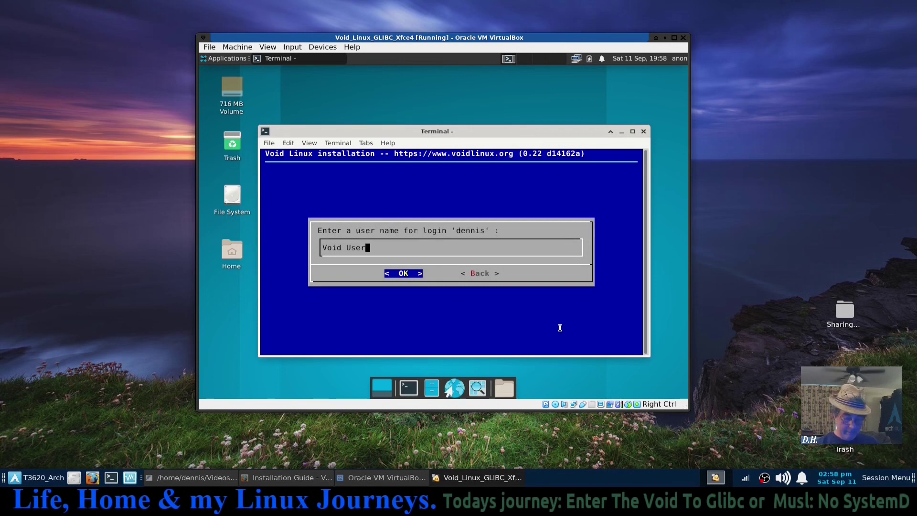
Replace the default user name Void User with the user's own first name for the primary login
key(BackSpace)
key(BackSpace)
key(BackSpace)
key(BackSpace)
key(BackSpace)
key(BackSpace)
key(BackSpace)
key(BackSpace)
key(BackSpace)
text(dennis)
key(Return)
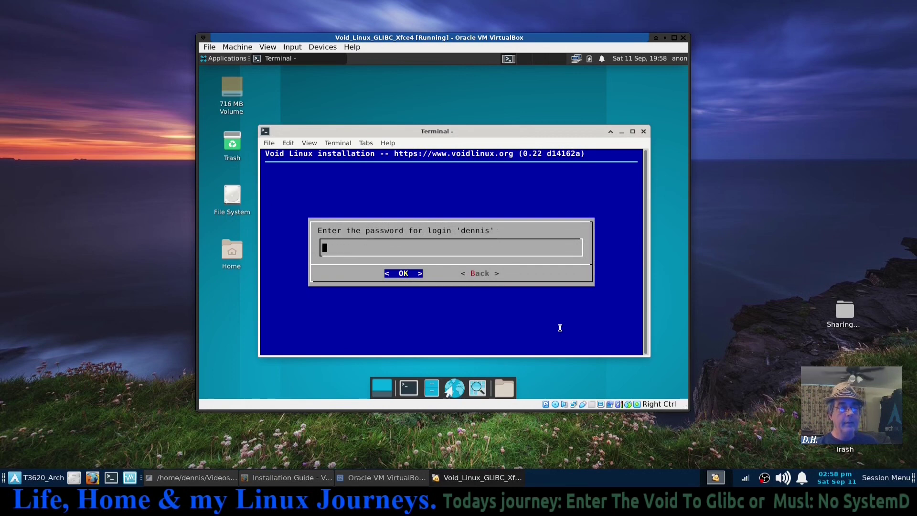
Set the password for the primary login, entering it a second time to confirm
text(****)
key(Return)
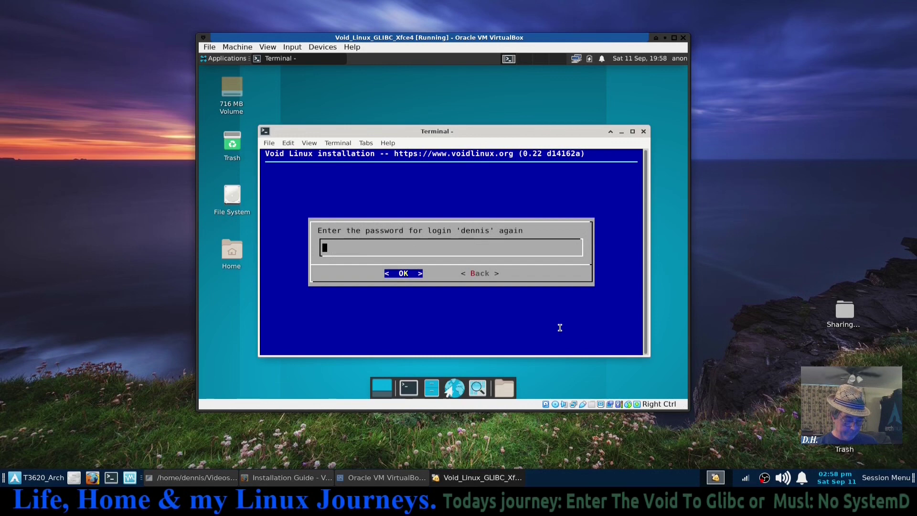
text(****)
key(Return)
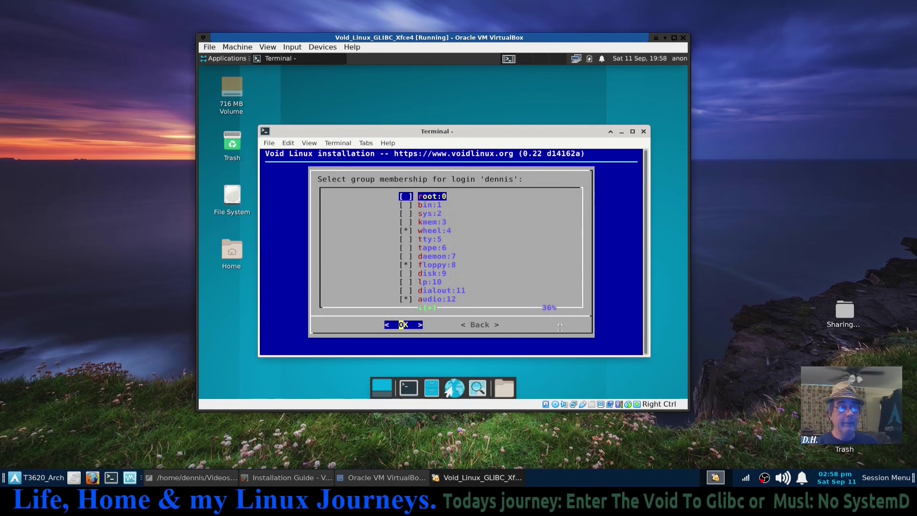
Add the primary login to the disk group in the group membership list
key(Down)
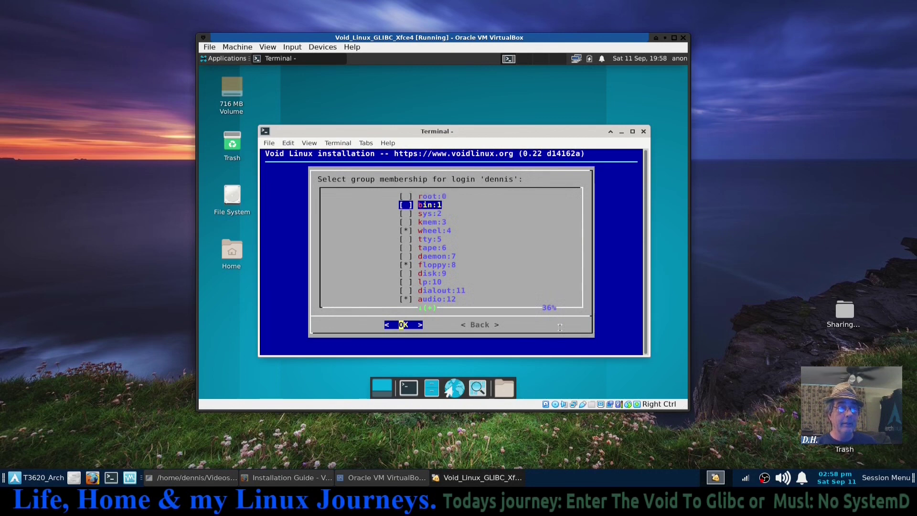
key(Down)
key(Down)
key(Down)
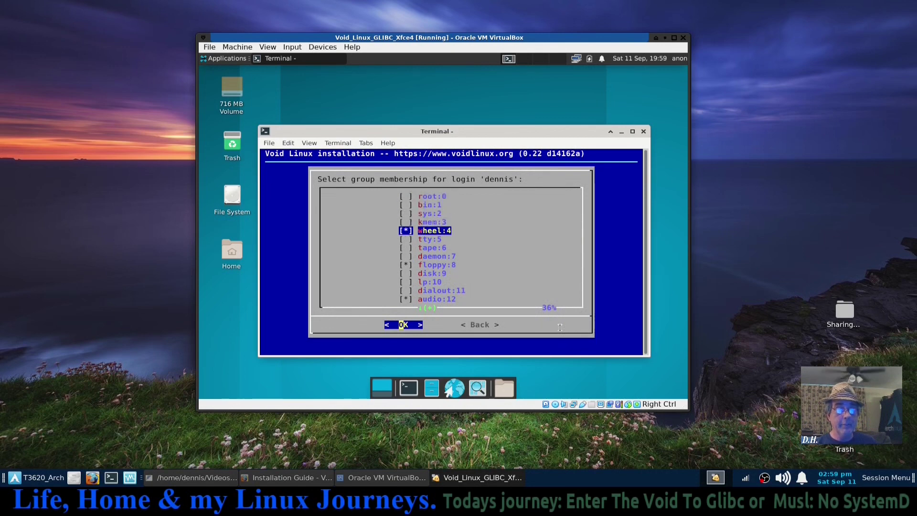
key(Down)
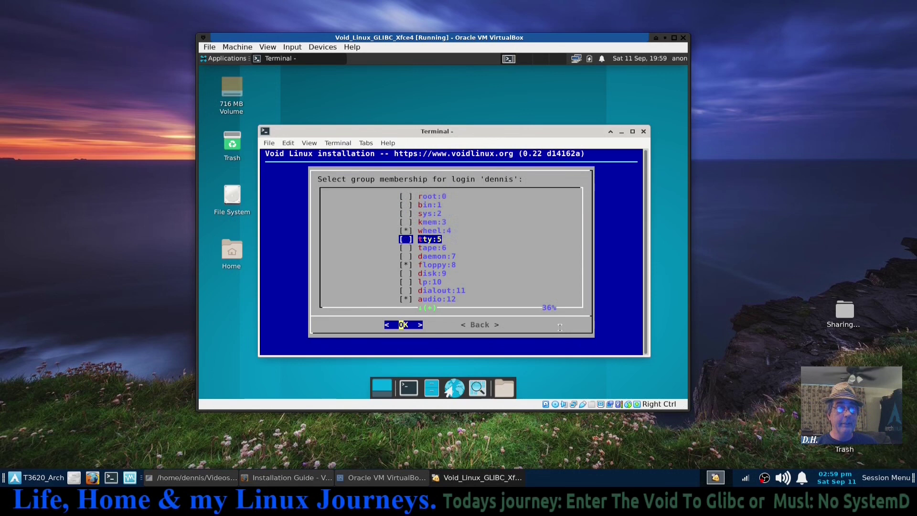
key(Down)
key(Down)
key(Down)
key(Down)
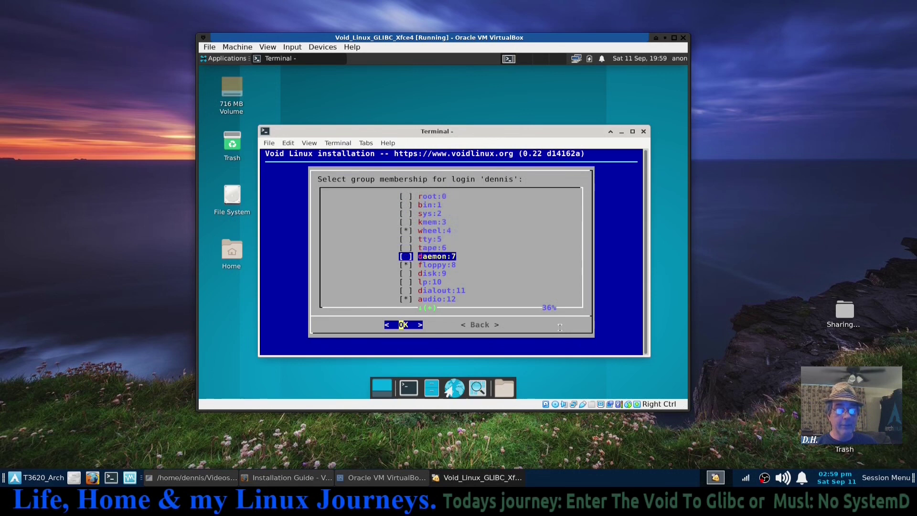
key(Down)
key(Down)
key(Down)
key(Down)
key(Down)
key(Down)
key(Down)
key(Down)
key(Down)
key(Down)
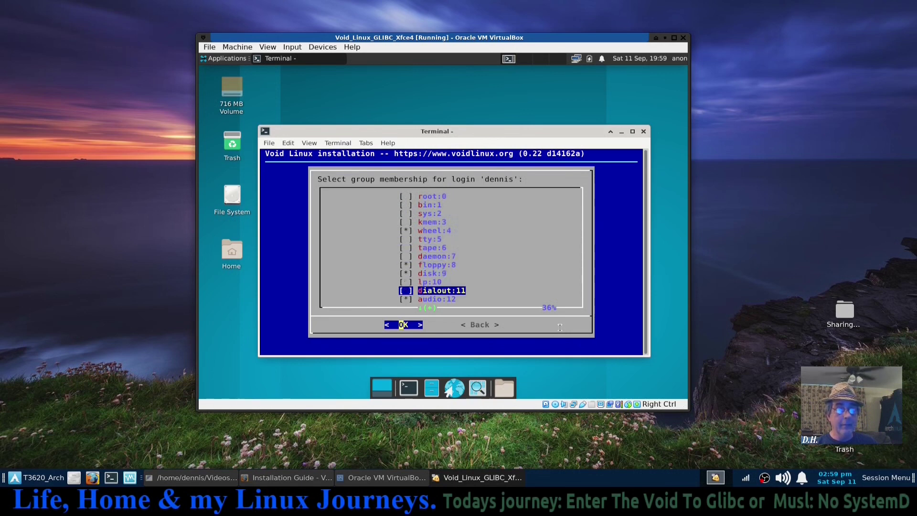
Add the primary login to the storage and scanner groups as well
key(Down)
key(Down)
key(Up)
key(Up)
key(Up)
key(Up)
key(Up)
key(Up)
key(Up)
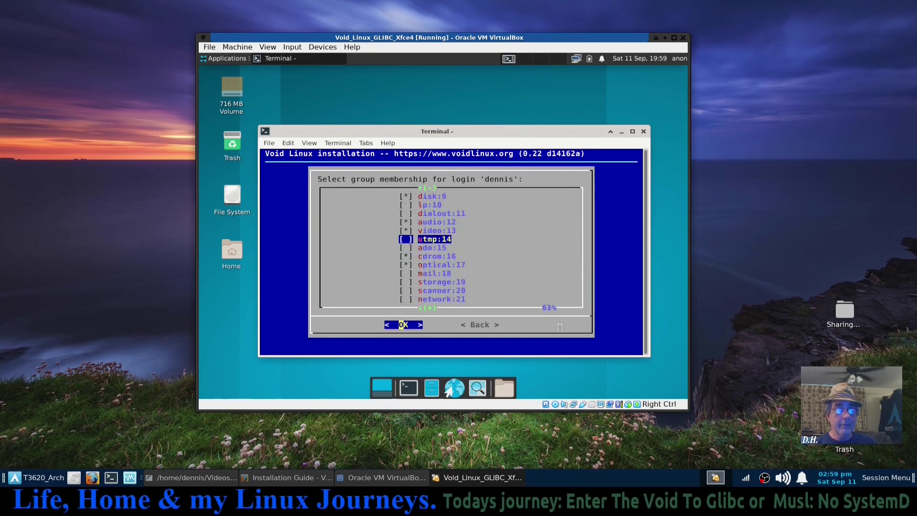
key(Down)
key(Down)
key(Down)
key(Down)
key(Down)
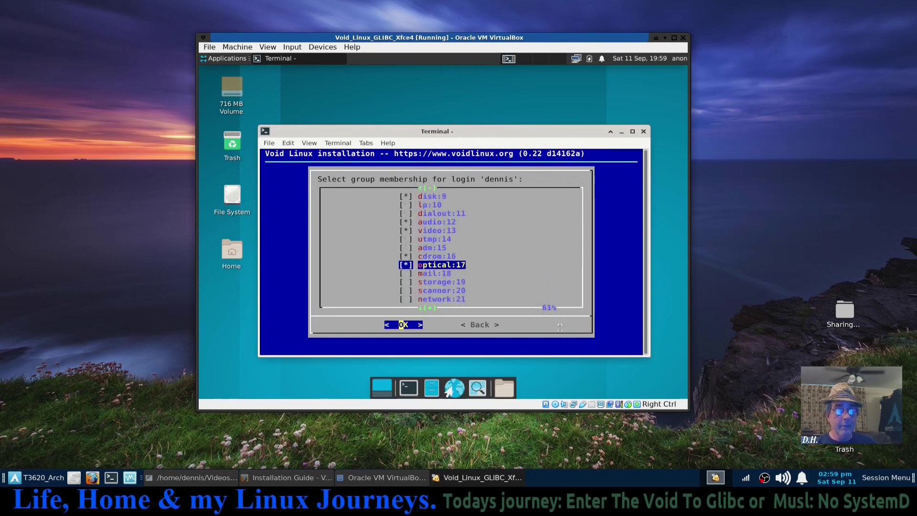
key(Down)
key(Up)
key(space)
key(Down)
key(Down)
key(Down)
key(Up)
key(Up)
key(space)
key(Down)
key(Down)
key(Down)
key(Down)
key(Down)
key(Down)
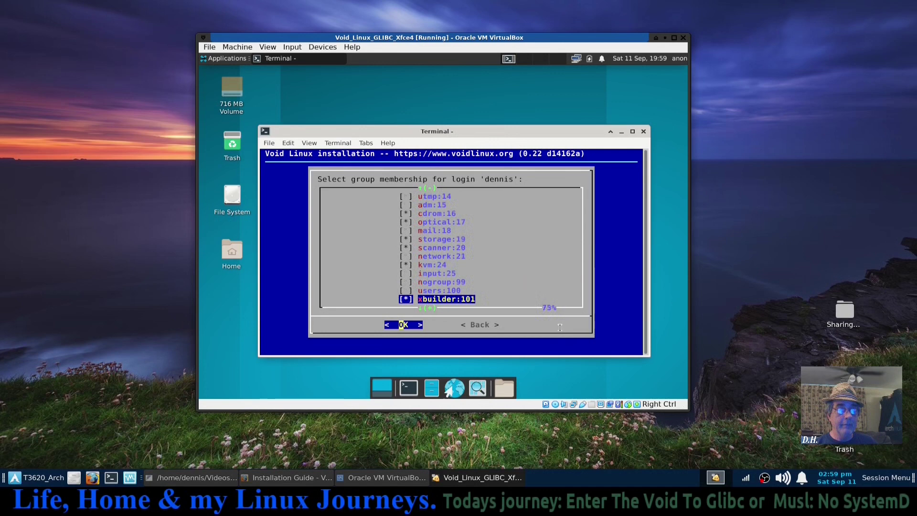
Check the group selections through the whole membership list for the primary login and accept them
key(Down)
key(Down)
key(Down)
key(Down)
key(Down)
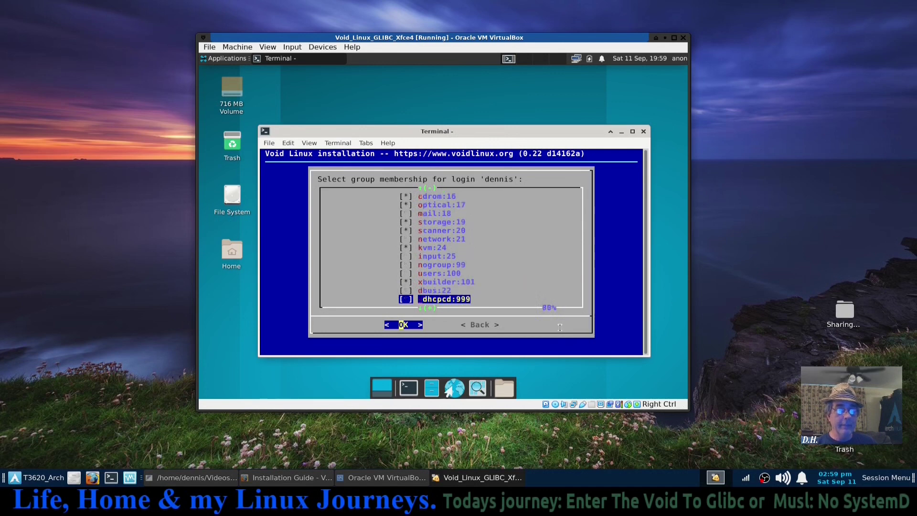
key(Down)
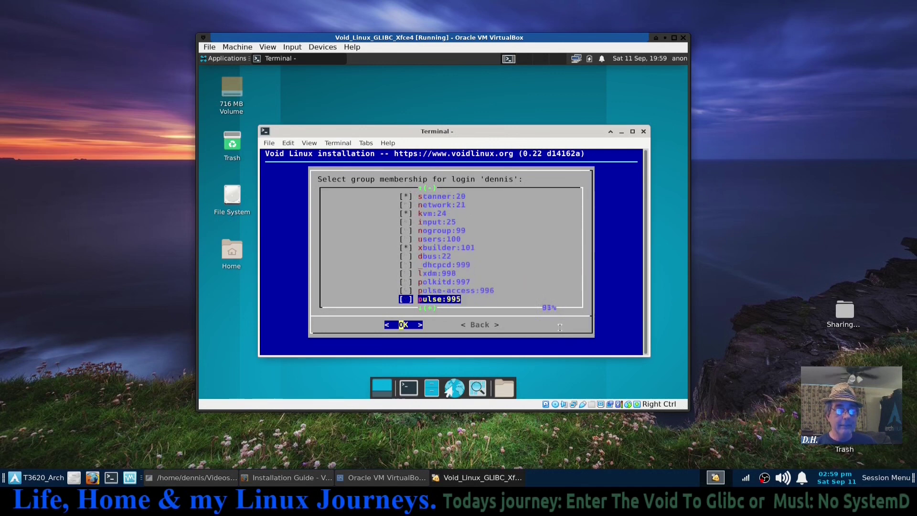
key(Down)
key(Down)
key(Down)
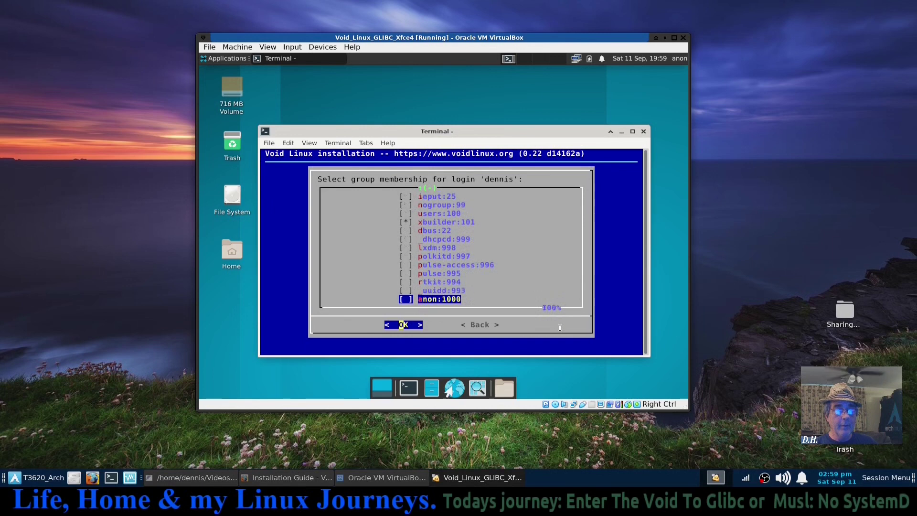
key(Up)
key(Up)
key(Up)
key(Up)
key(Up)
key(Up)
key(Up)
key(Up)
key(Up)
key(Up)
key(Up)
key(Up)
key(Up)
key(Up)
key(Up)
key(Up)
key(Up)
key(Up)
key(Up)
key(Up)
key(Up)
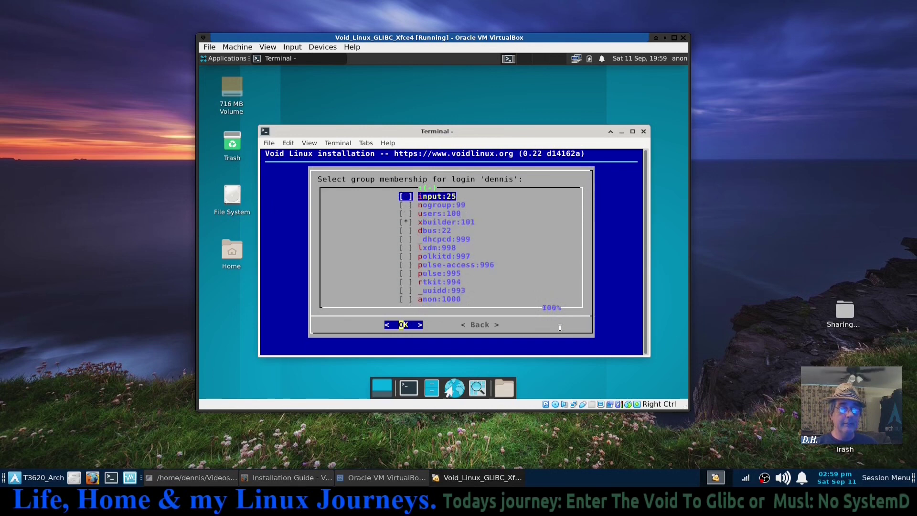
key(Up)
key(Up)
key(Up)
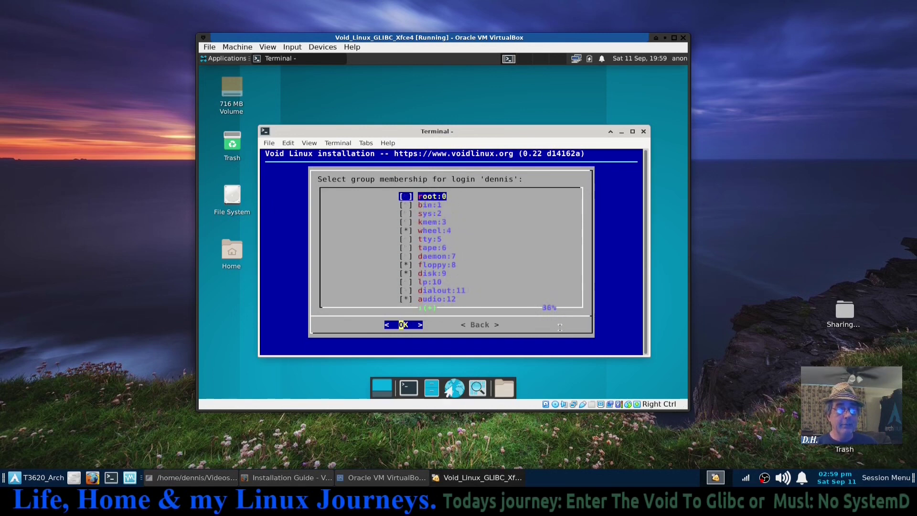
key(Down)
key(Down)
key(Down)
key(Down)
key(Down)
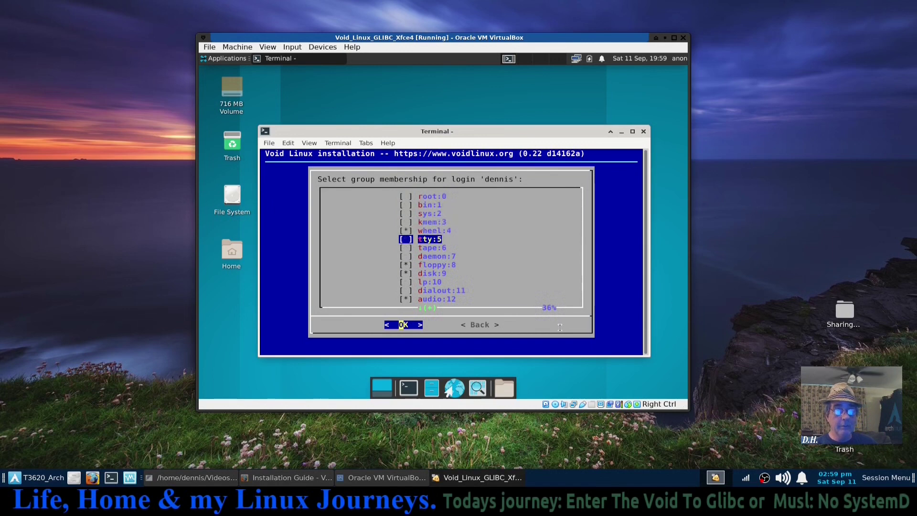
key(Down)
key(Down)
key(Down)
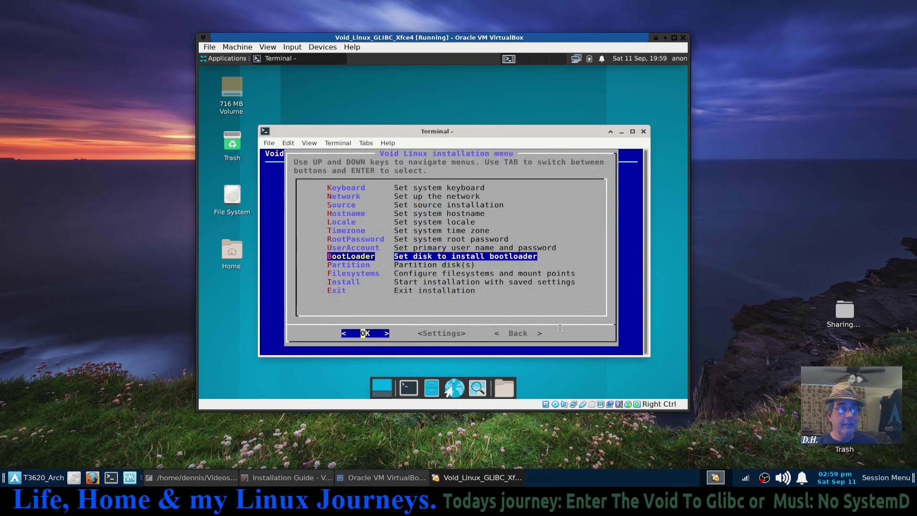
Set the bootloader to install on /dev/sda and use a graphical terminal for it
key(Return)
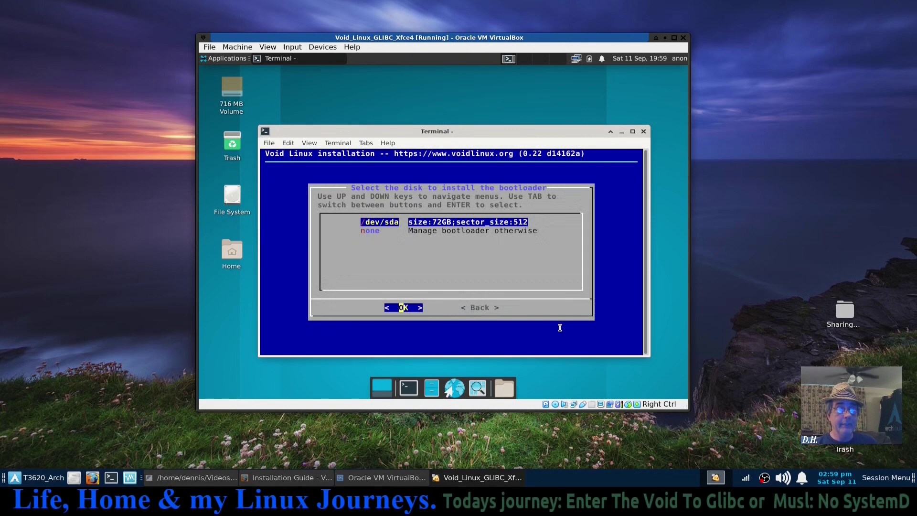
key(Return)
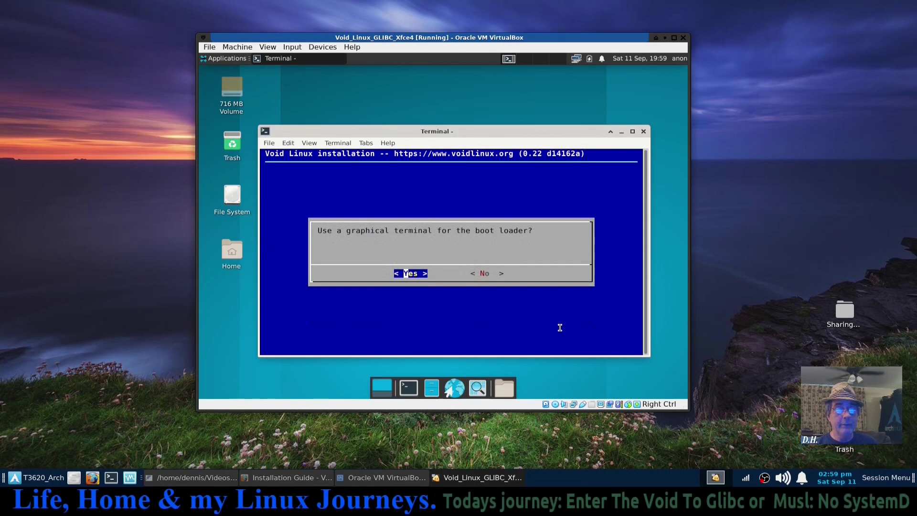
key(Return)
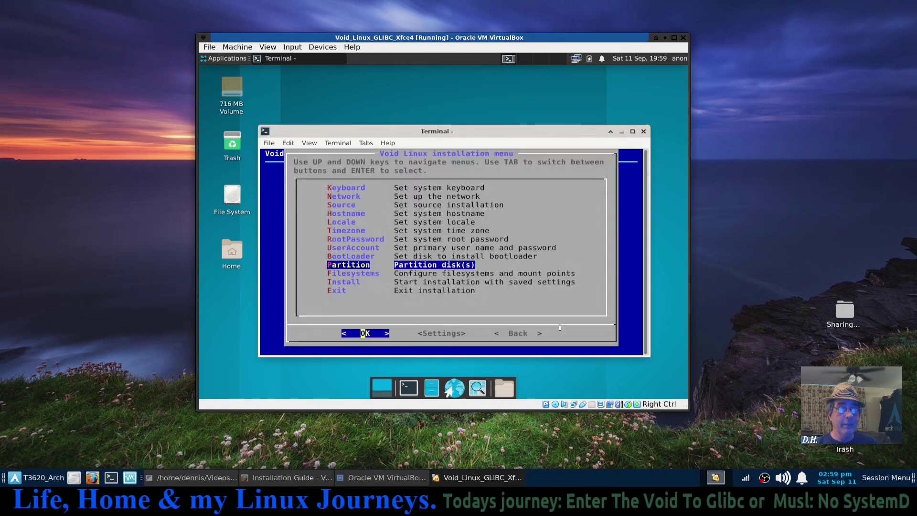
Start partitioning /dev/sda with cfdisk and create a gpt label on the disk
key(Return)
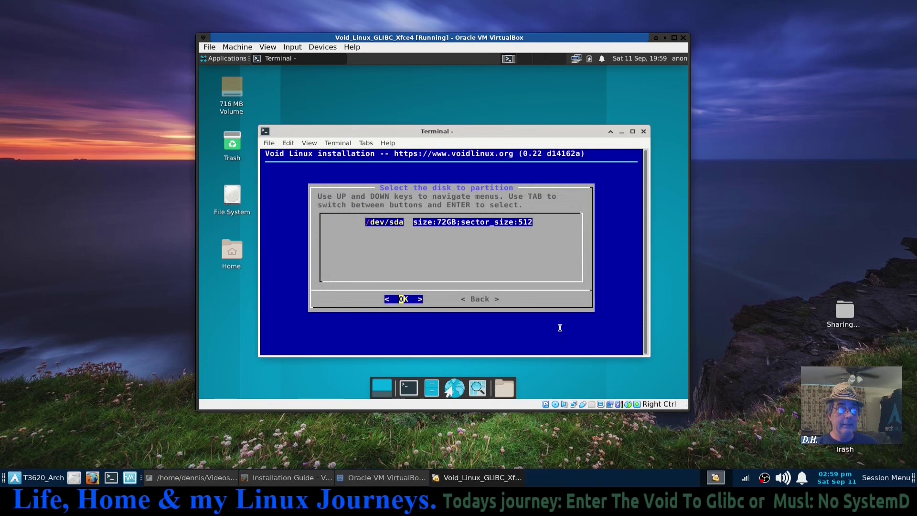
key(Return)
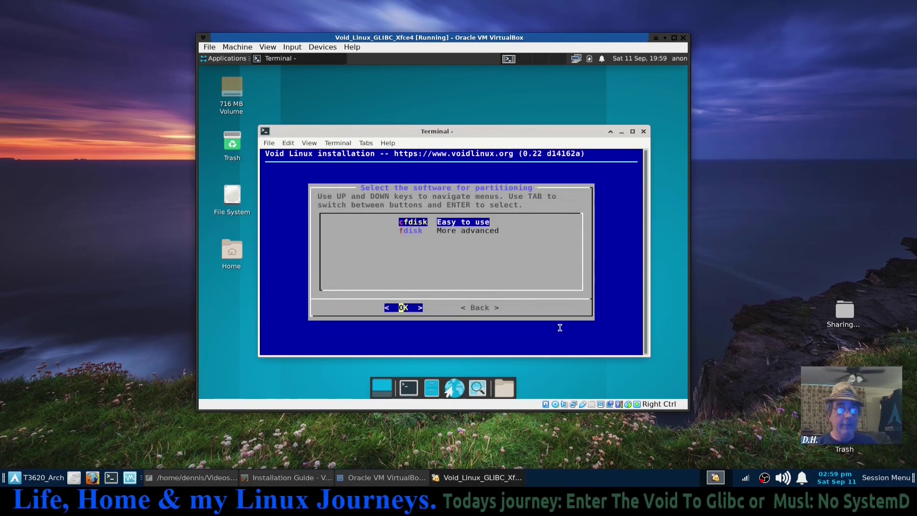
key(Down)
key(Up)
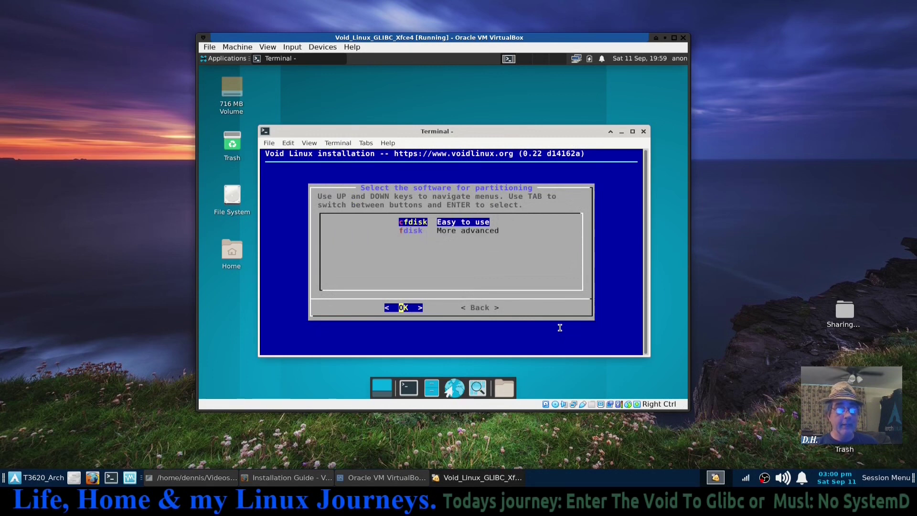
key(Return)
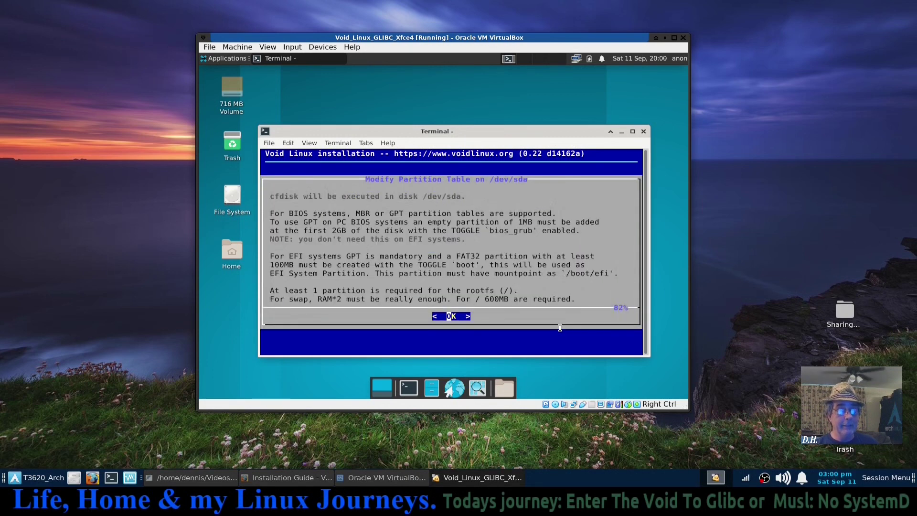
key(Return)
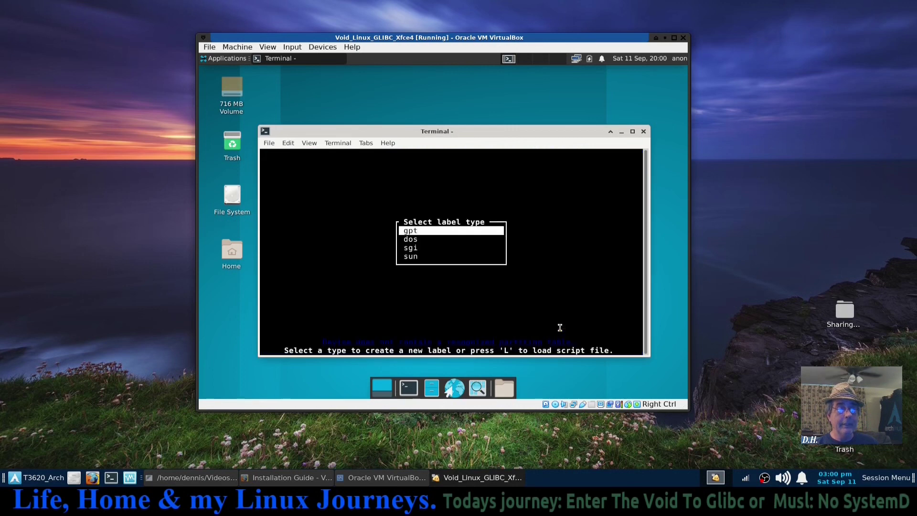
key(Return)
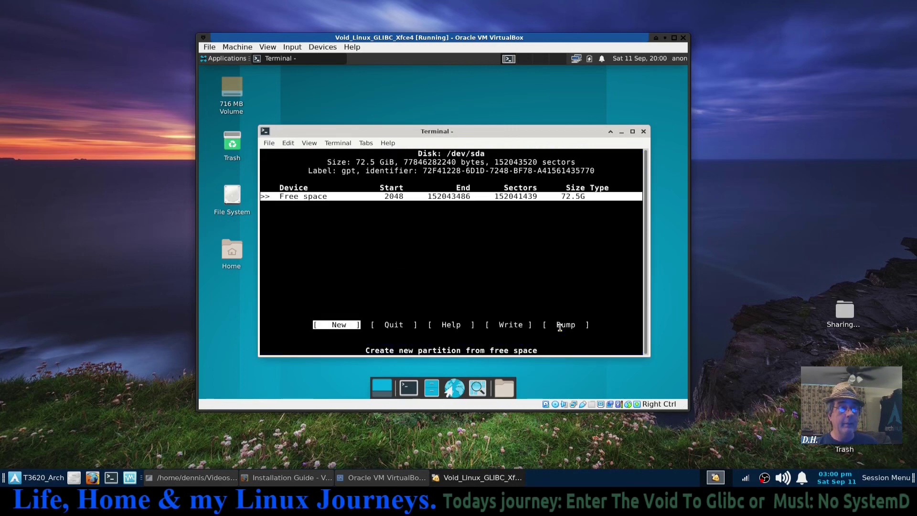
Create a 512M partition from the free space on /dev/sda
key(Return)
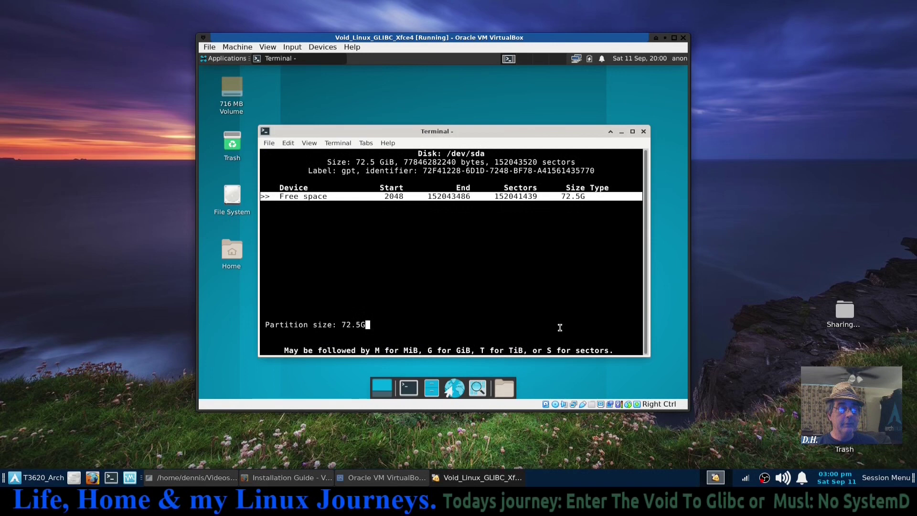
key(BackSpace)
key(BackSpace)
key(BackSpace)
key(BackSpace)
key(BackSpace)
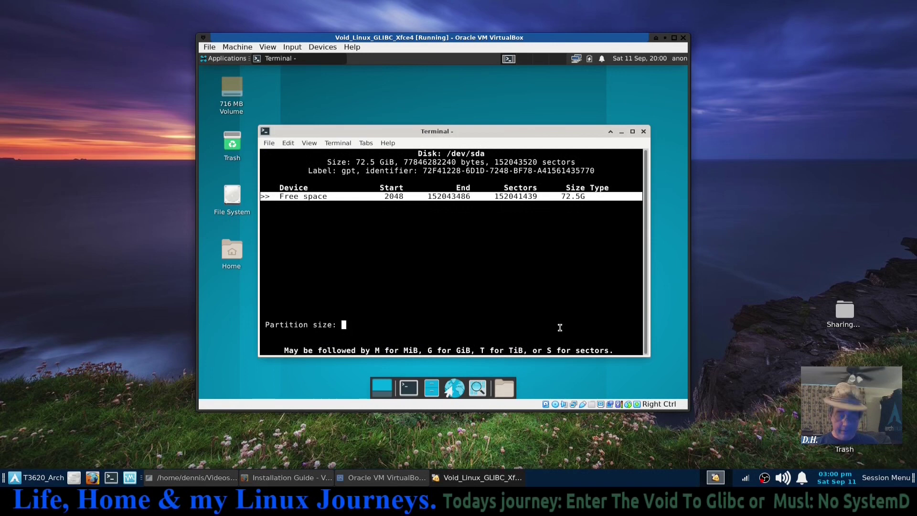
text(512M)
key(Return)
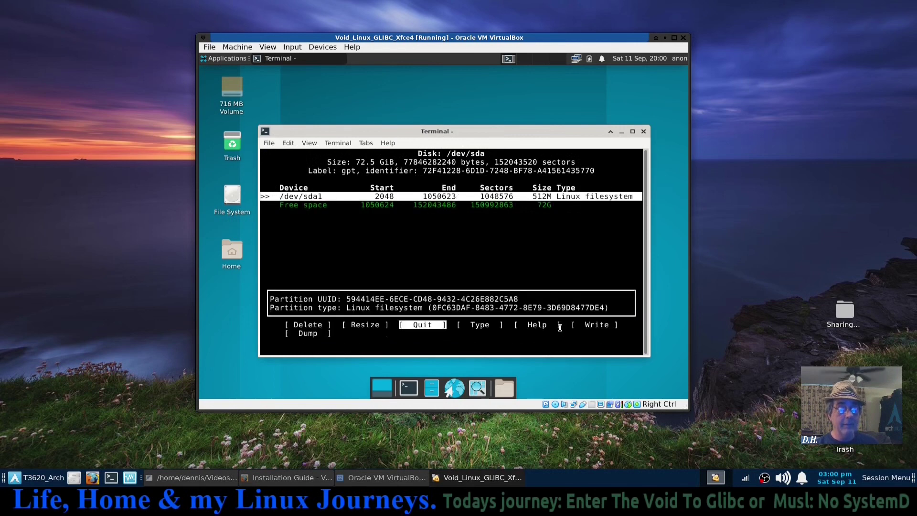
Change the type of the 512M partition /dev/sda1 to EFI System
key(Right)
key(Return)
key(Up)
key(Up)
key(Up)
key(Up)
key(Up)
key(Up)
key(Up)
key(Up)
key(Up)
key(Up)
key(Up)
key(Up)
key(Up)
key(Up)
key(Up)
key(Up)
key(Up)
key(Up)
key(Up)
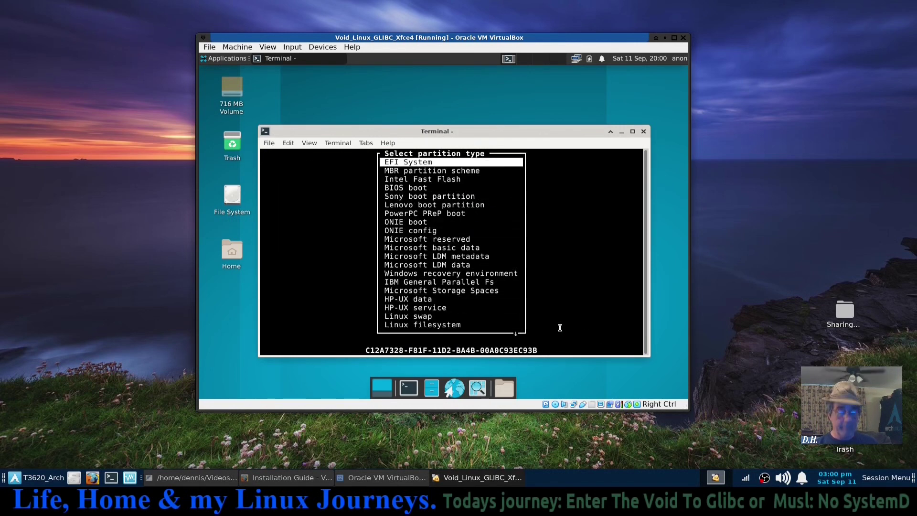
key(Return)
Create a second partition of 12G from the remaining free space
key(Down)
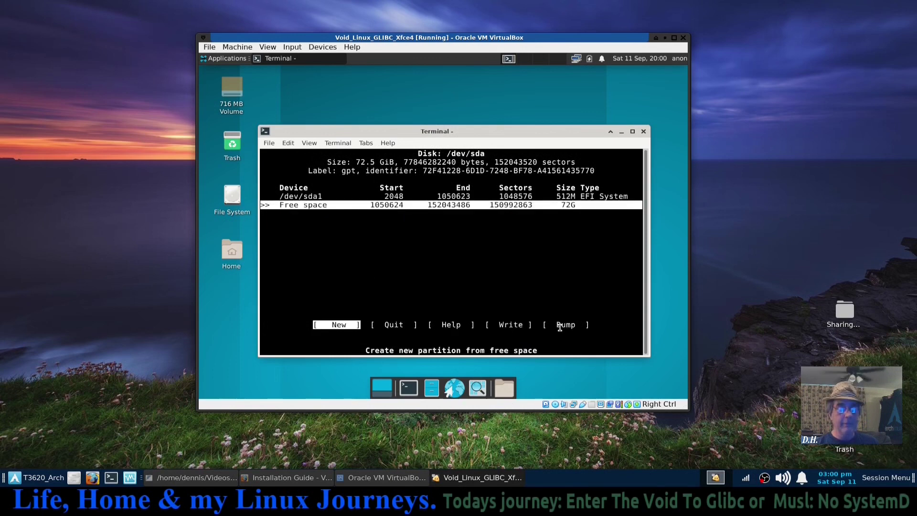
key(Return)
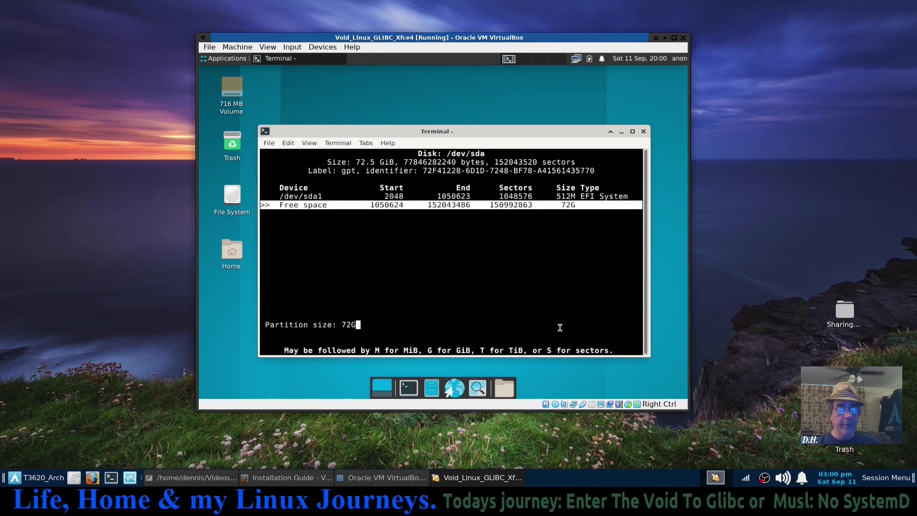
key(Left)
key(Left)
key(Left)
key(Delete)
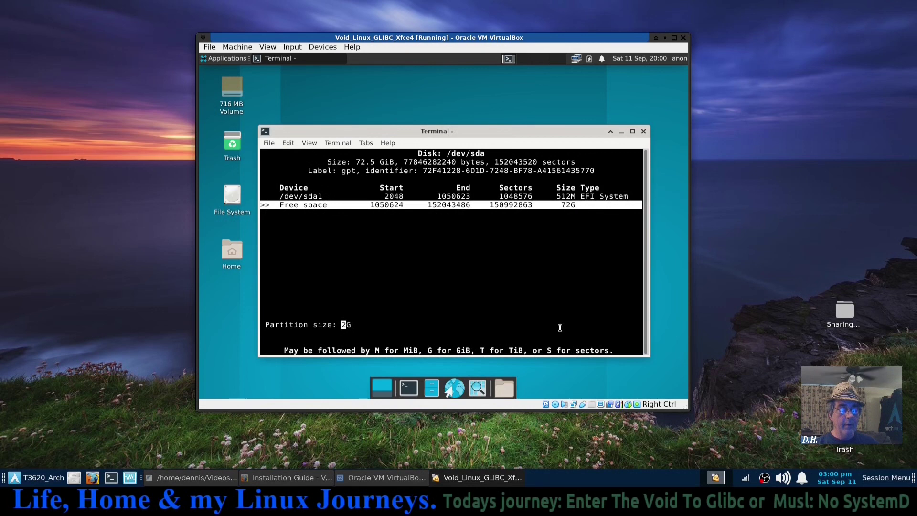
text(1)
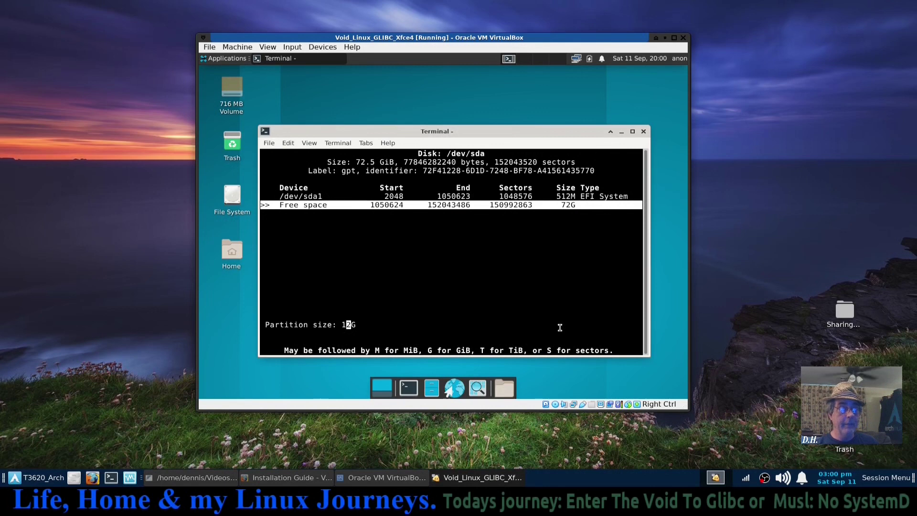
key(Return)
Change the type of the 12G partition /dev/sda2 to Linux swap
key(Right)
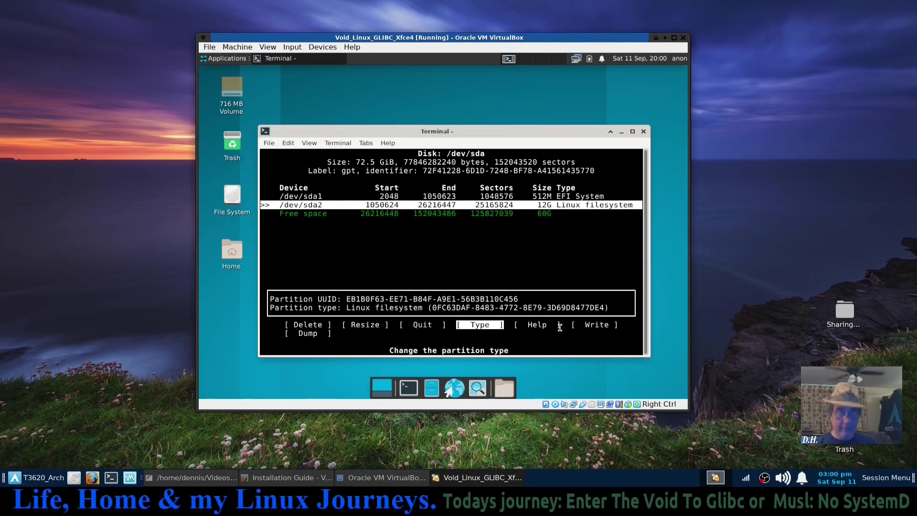
key(Return)
key(Up)
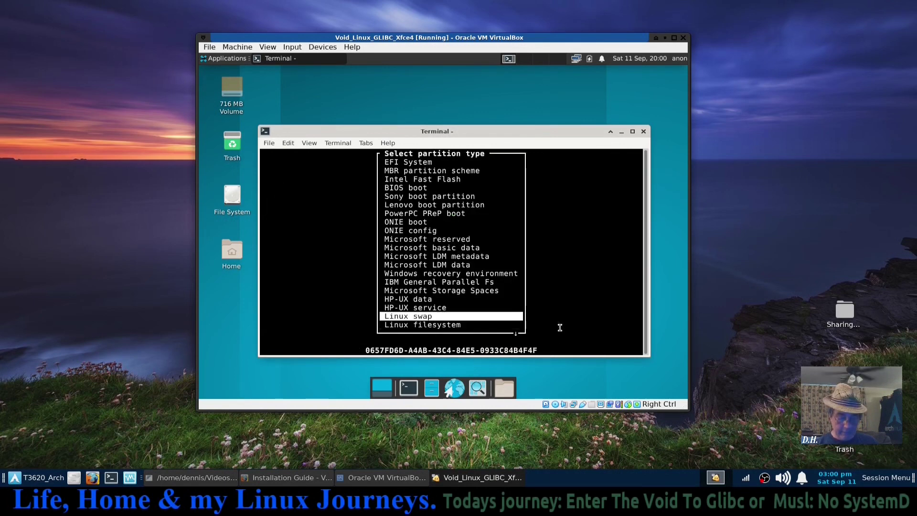
key(Return)
Create a third partition of 32G from the free space, keeping the Linux filesystem type
key(Down)
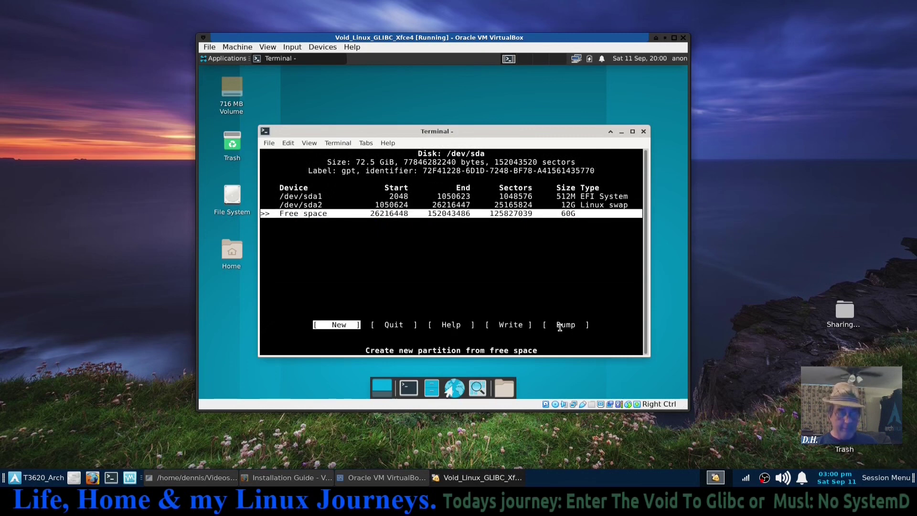
key(Return)
key(BackSpace)
key(BackSpace)
key(BackSpace)
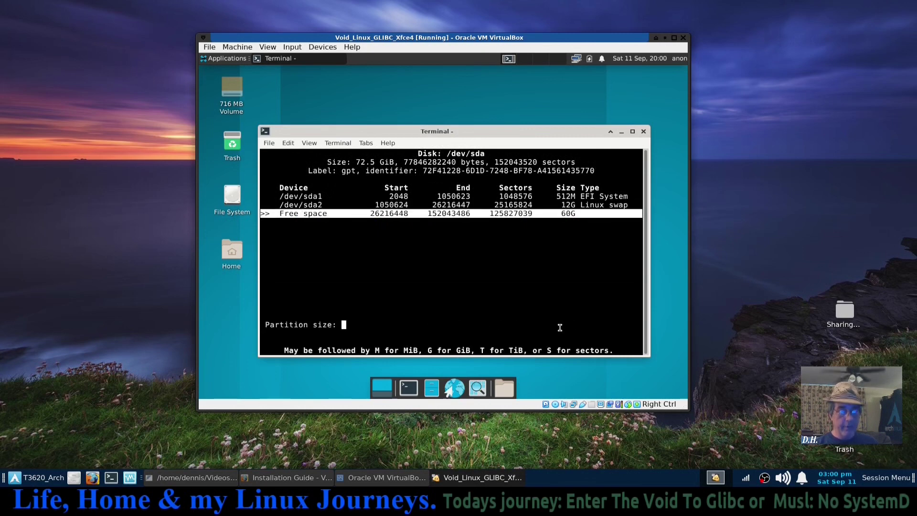
text(32G)
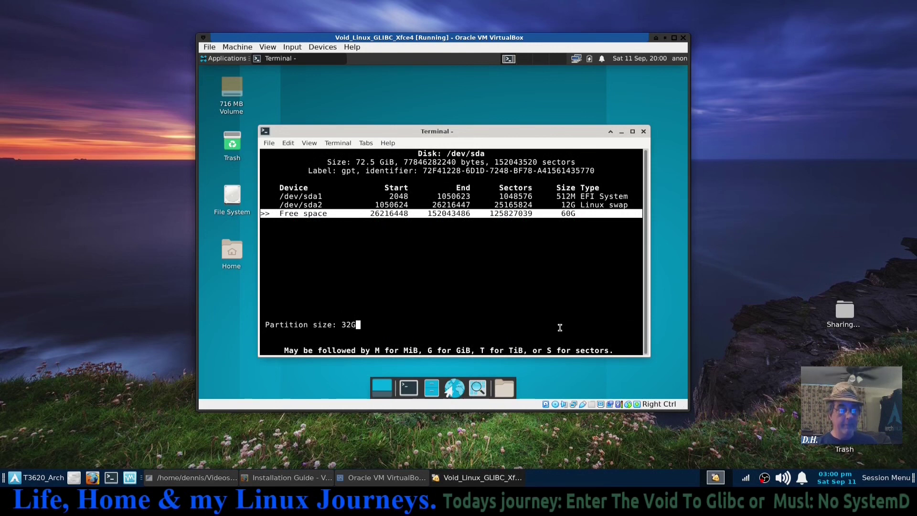
key(Return)
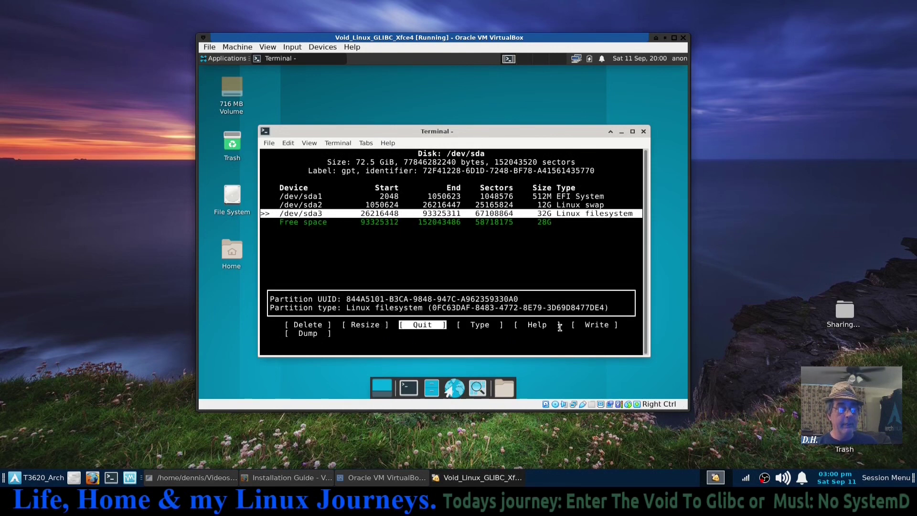
Create a fourth partition that takes all the remaining free space on /dev/sda
key(Down)
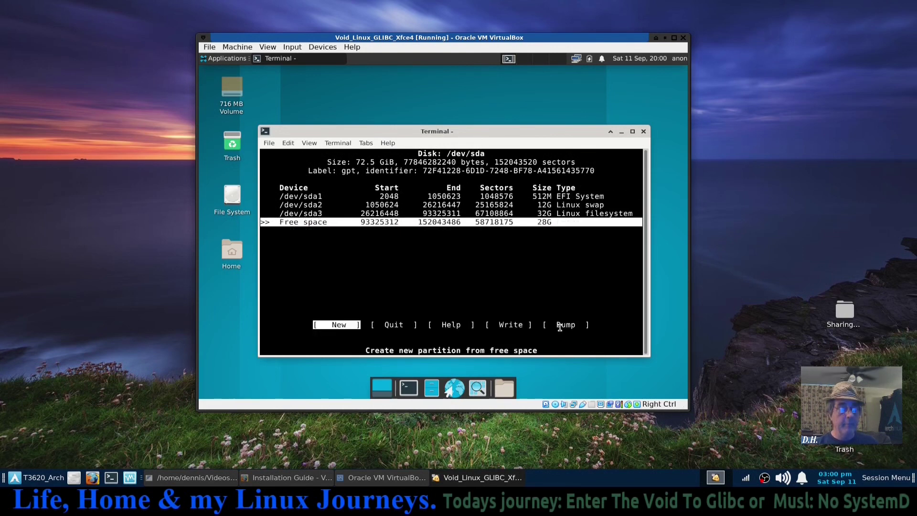
key(Return)
key(Return)
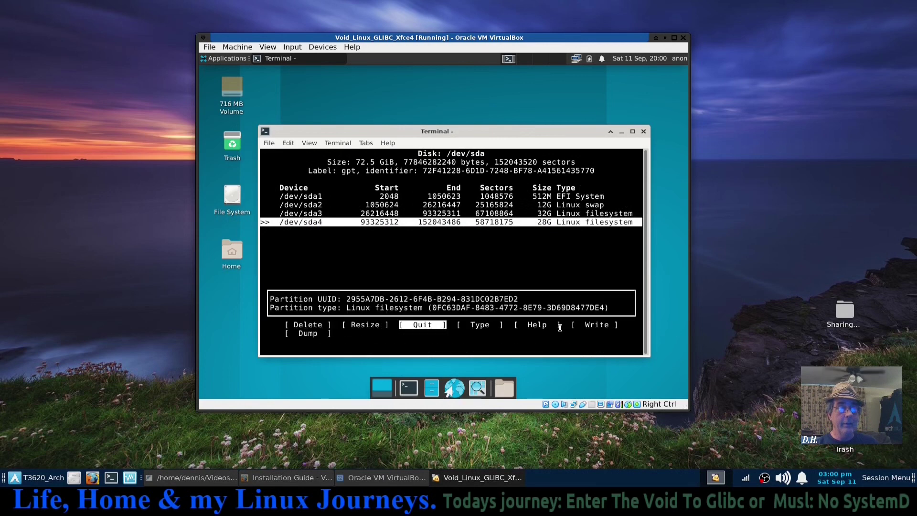
Write the new partition table to /dev/sda, answering yes to the confirmation
key(Right)
key(Right)
key(Right)
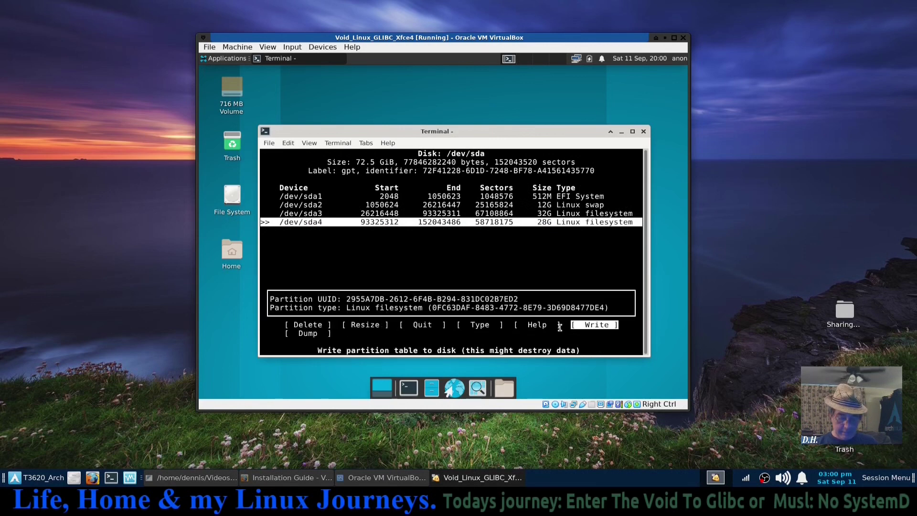
key(Return)
text(yes)
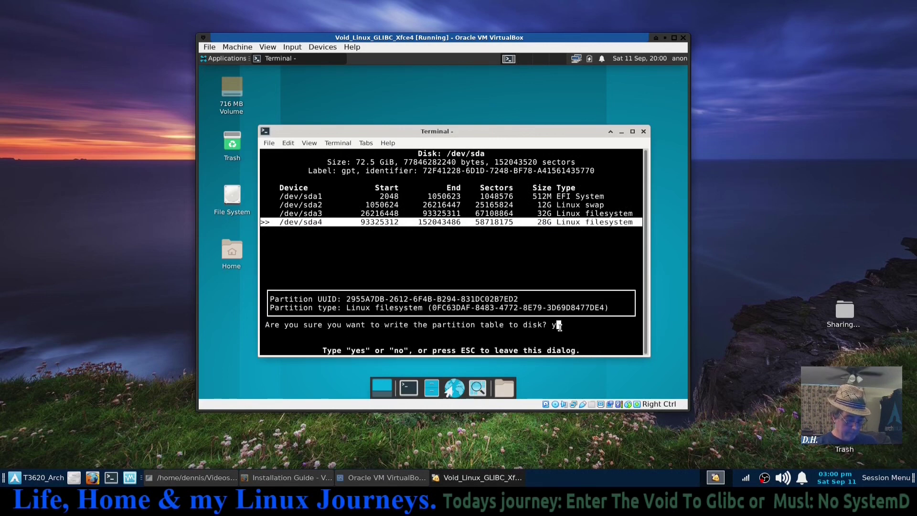
key(Return)
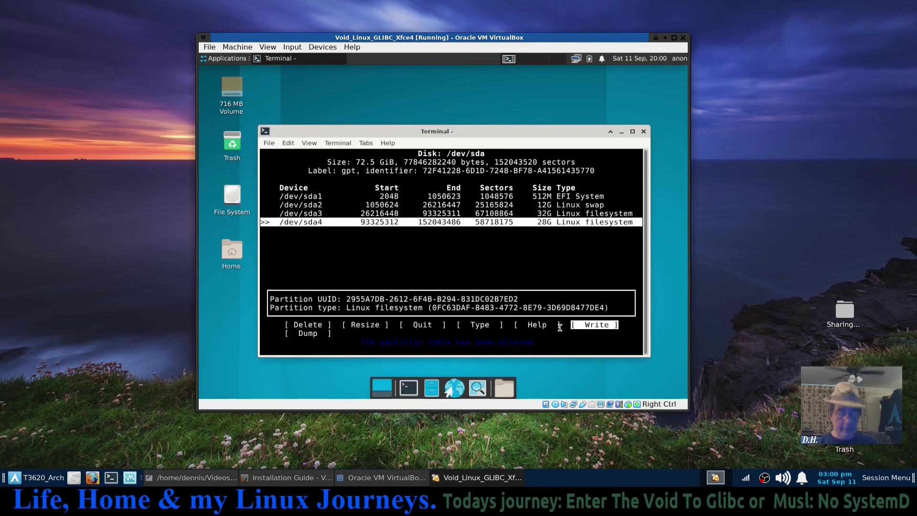
Quit the partition editor and open the installer's filesystem and mount point configuration
key(Left)
key(Left)
key(Left)
key(Return)
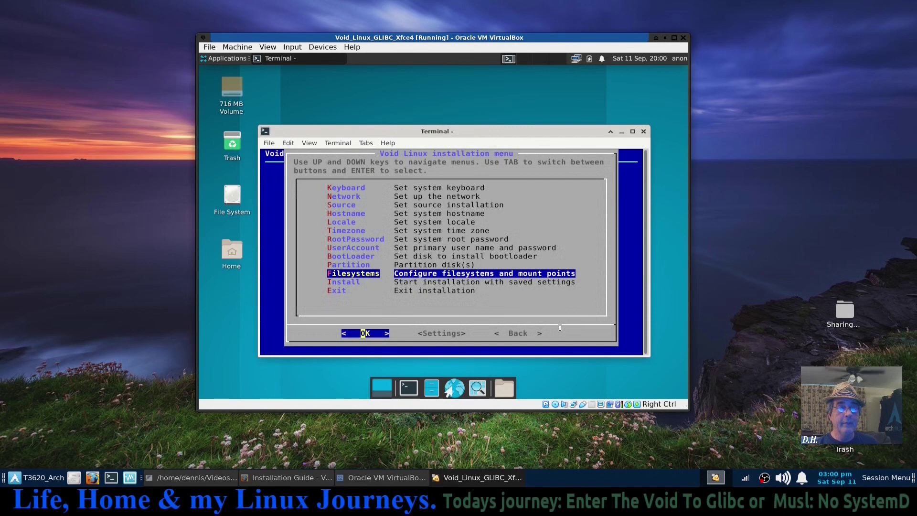
key(Return)
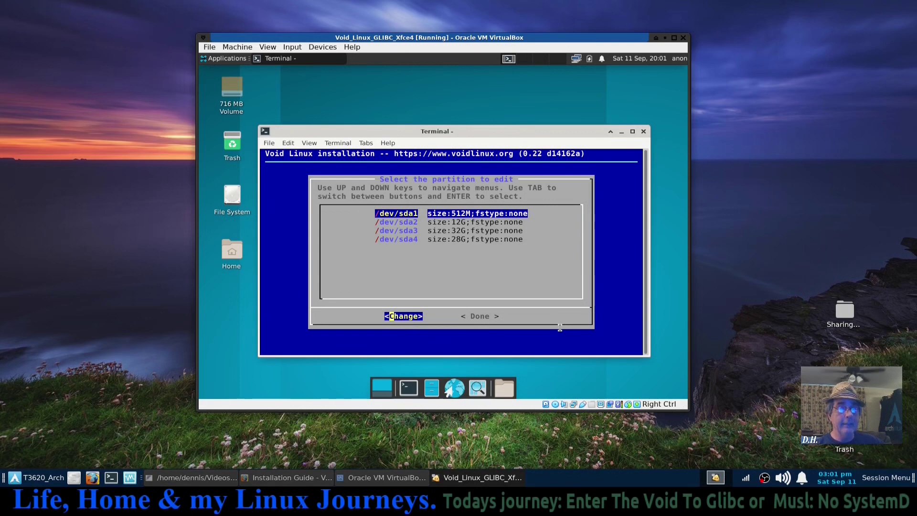
Configure /dev/sda1 as FAT32 (vfat) mounted on /boot/efi, agreeing to create a new filesystem
key(Return)
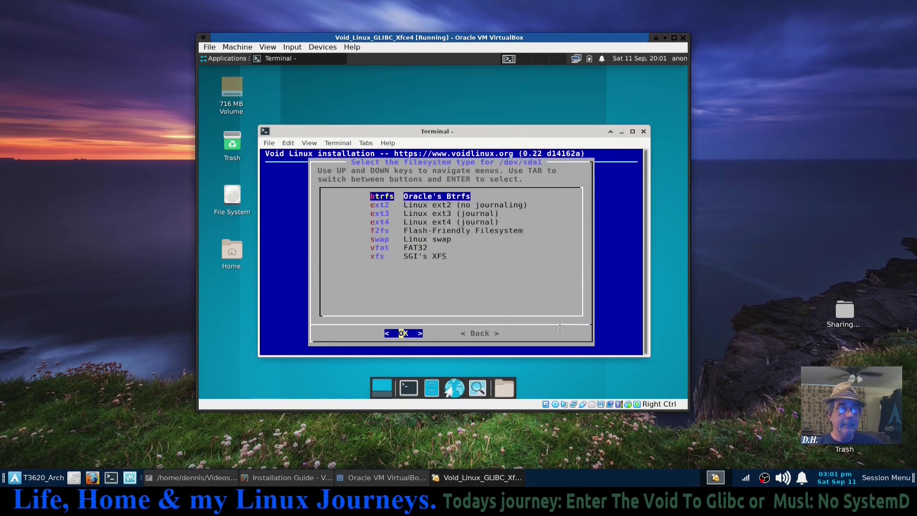
key(Down)
key(Down)
key(Down)
key(Down)
key(Down)
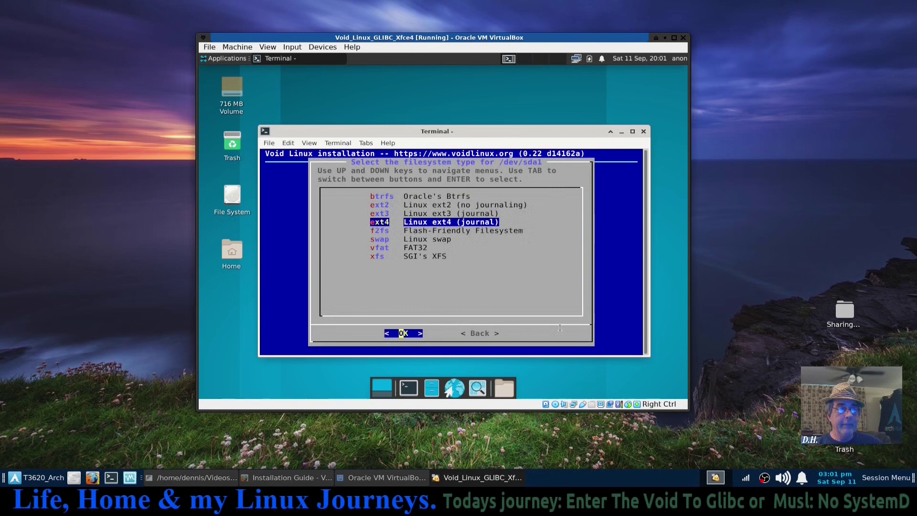
key(Down)
key(Return)
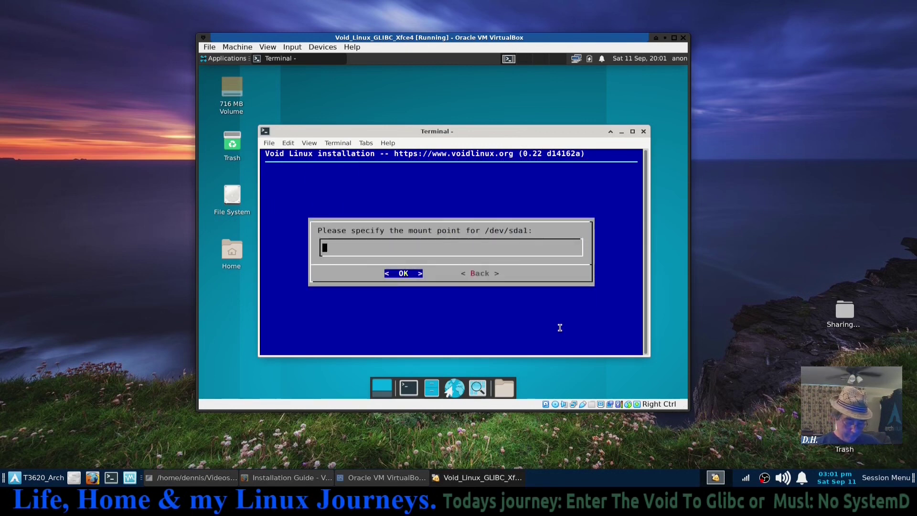
text(/boo)
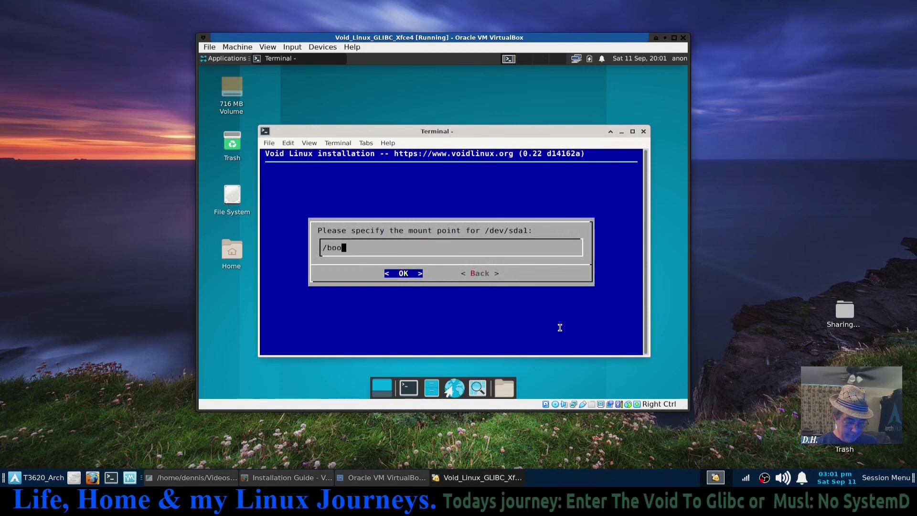
text(t/efi)
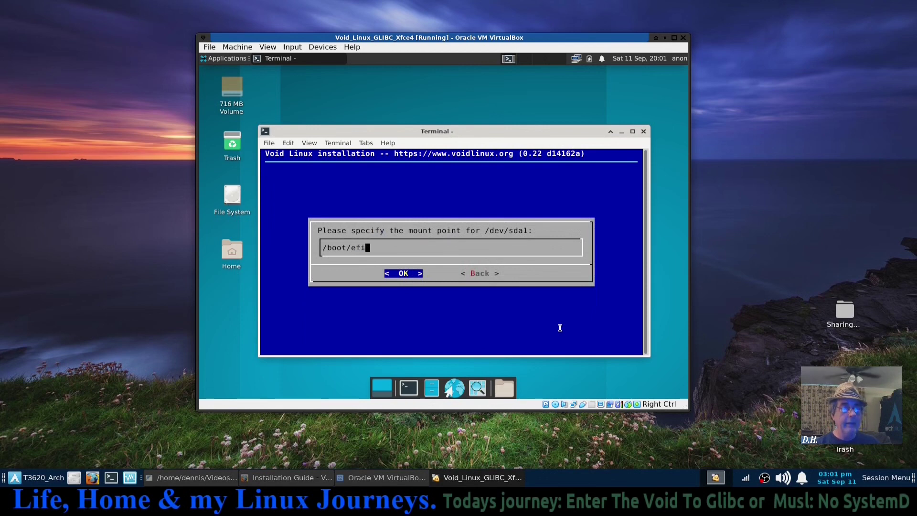
key(Return)
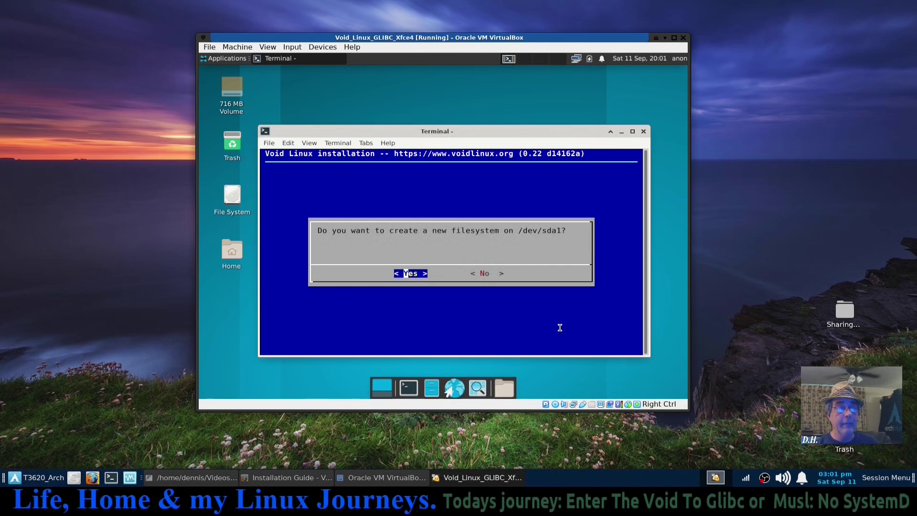
key(Return)
Configure the 12G partition /dev/sda2 as Linux swap, agreeing to create a new filesystem
key(Down)
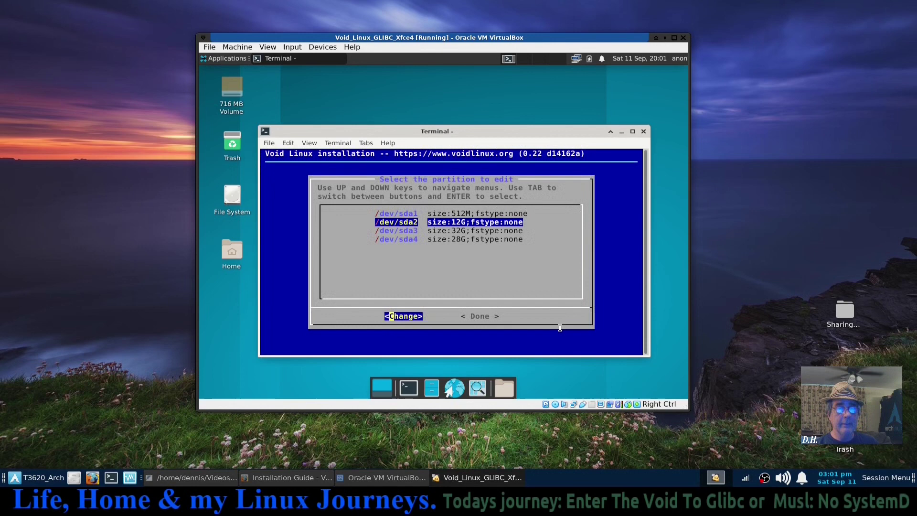
key(Return)
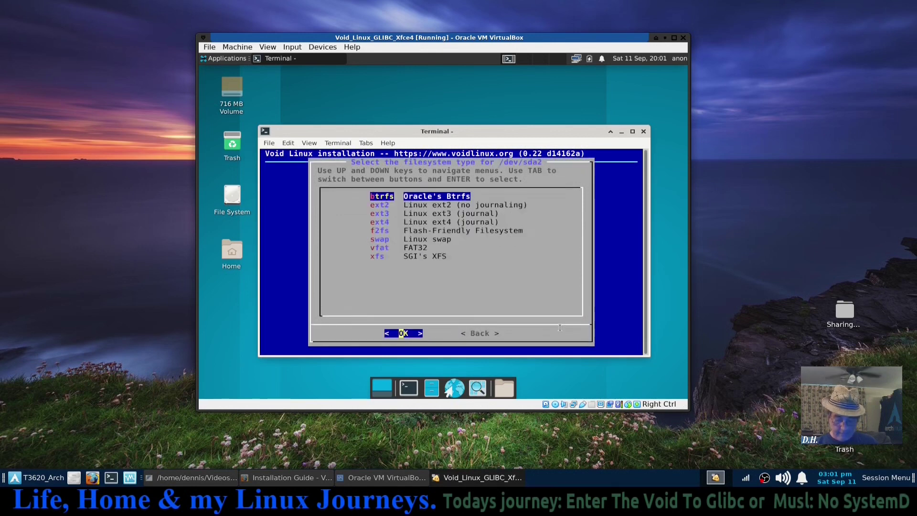
key(Down)
key(Down)
key(Down)
key(Down)
key(Down)
key(Return)
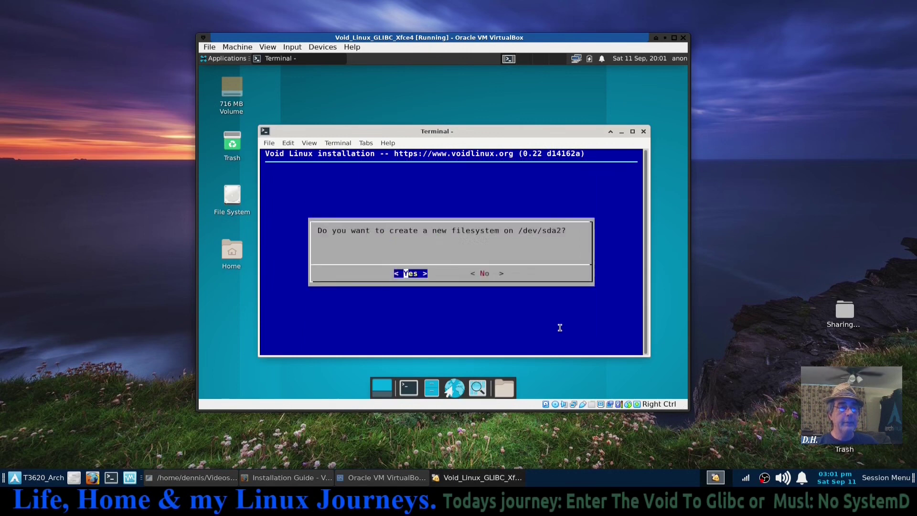
key(Return)
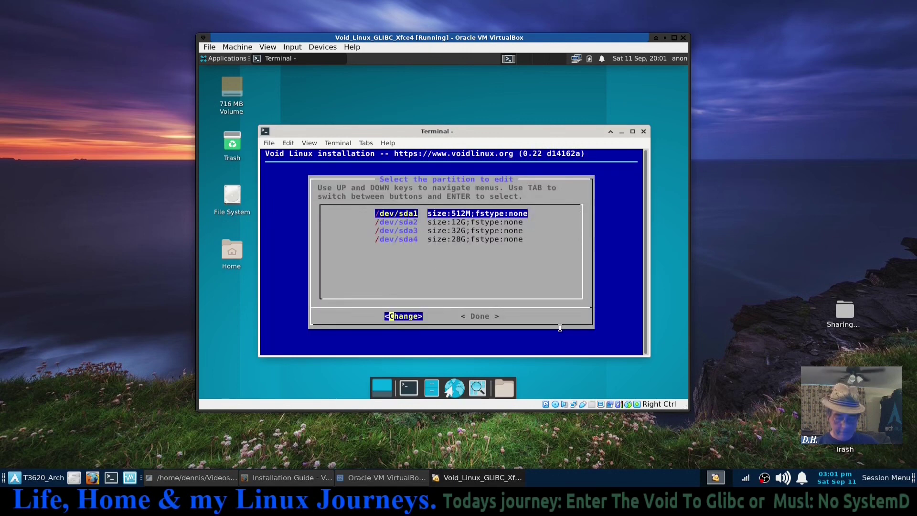
Configure the 32G partition /dev/sda3 as ext4 mounted on /, agreeing to create a new filesystem
key(Down)
key(Down)
key(Return)
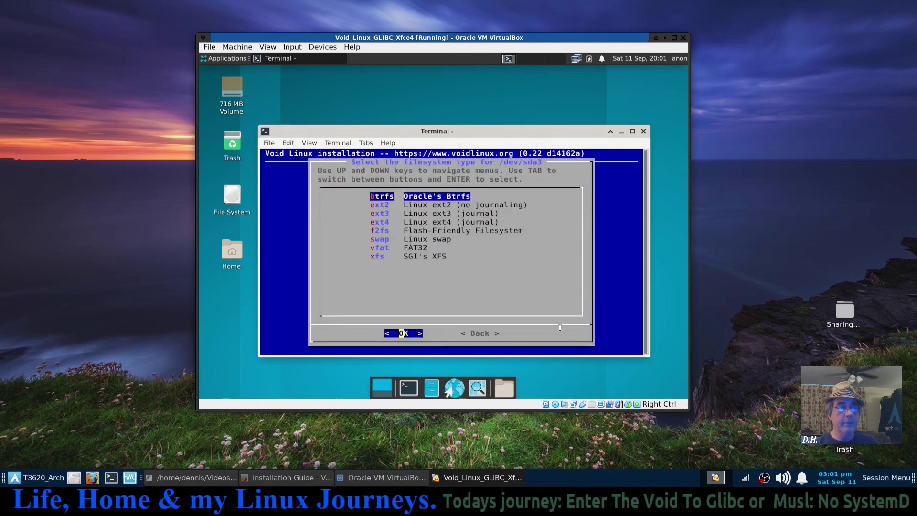
key(Down)
key(Down)
key(Down)
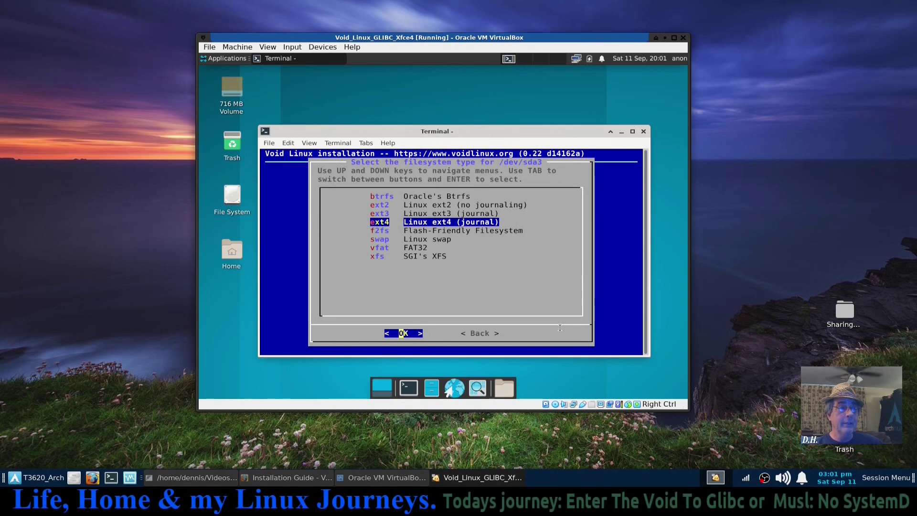
key(Return)
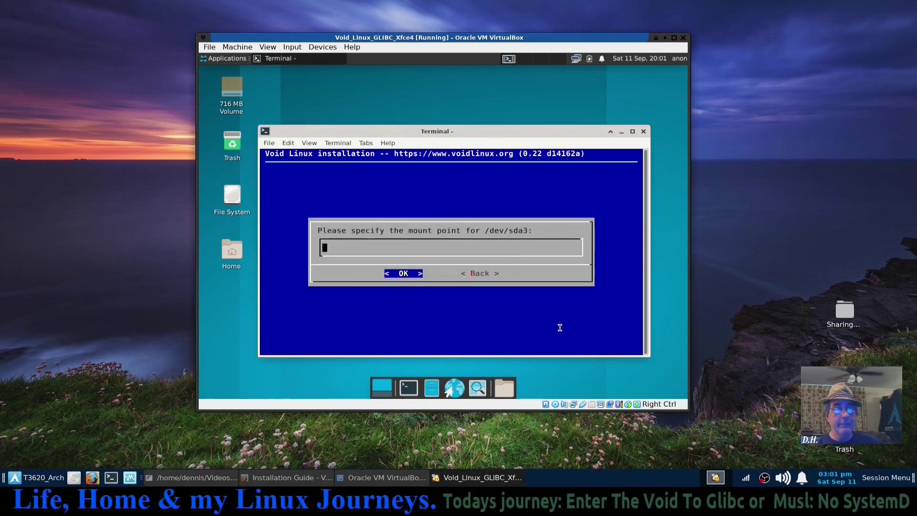
text(/)
key(Return)
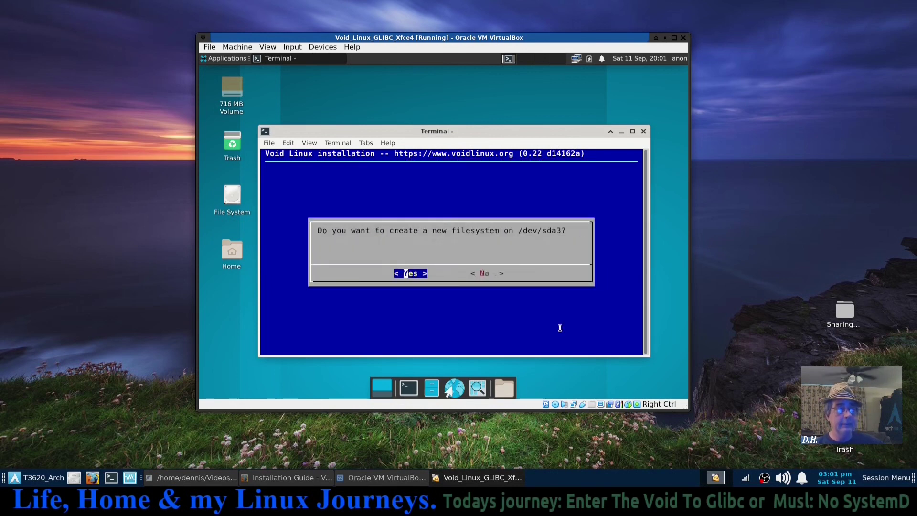
key(Return)
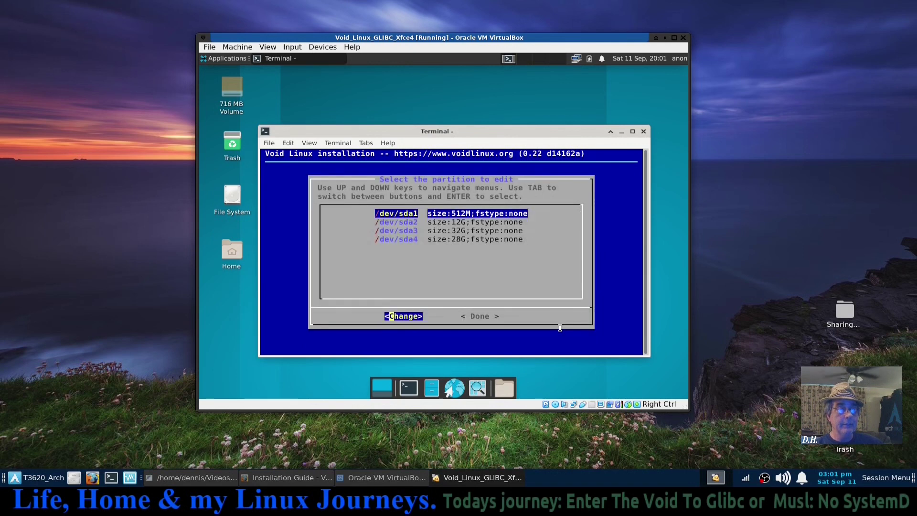
Configure /dev/sda4 as ext4 mounted on the user's folder under /home with a new filesystem, and return to the installation menu
key(Down)
key(Down)
key(Down)
key(Return)
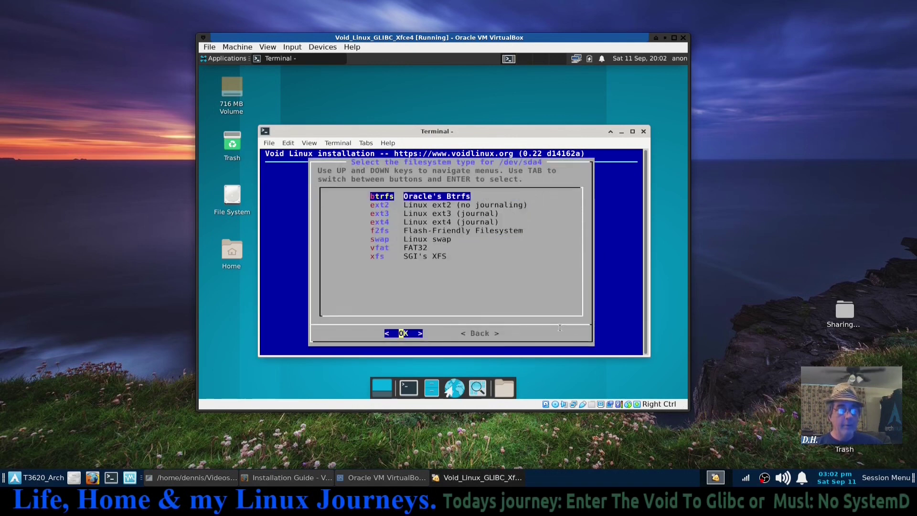
key(Down)
key(Down)
key(Down)
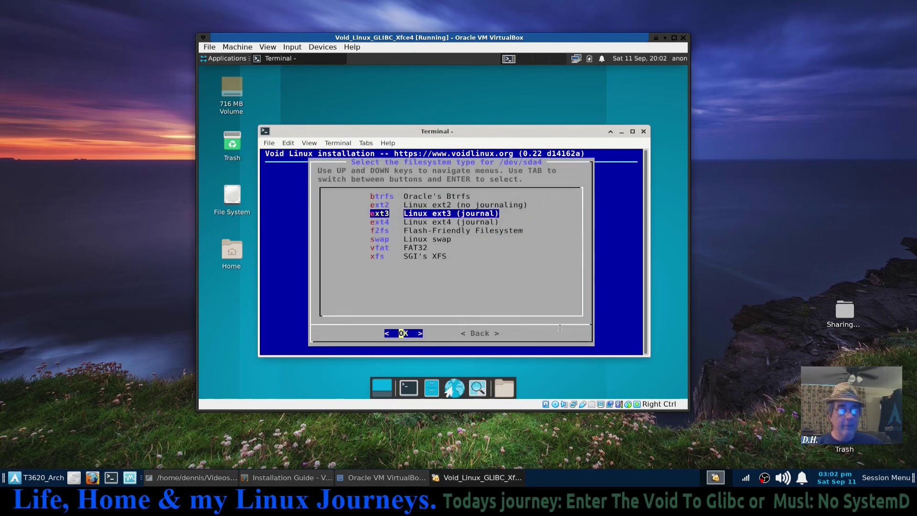
key(Return)
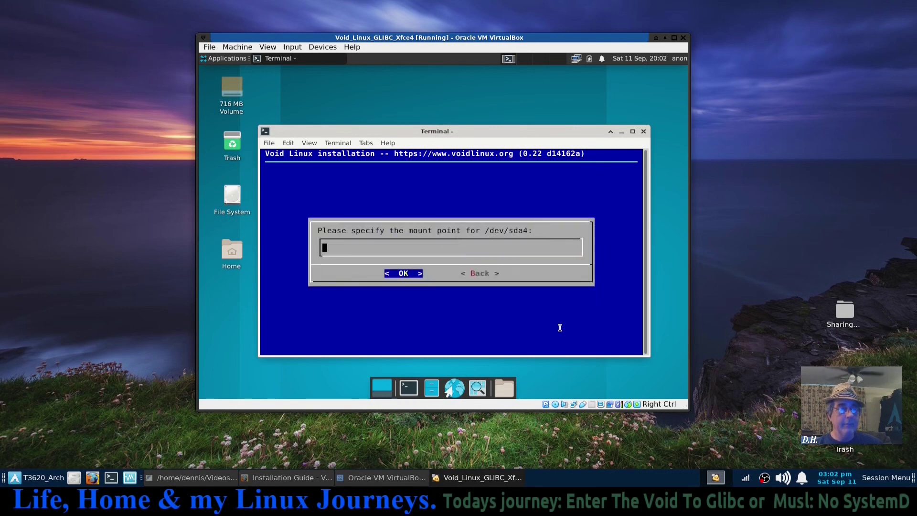
text(/home/hennis)
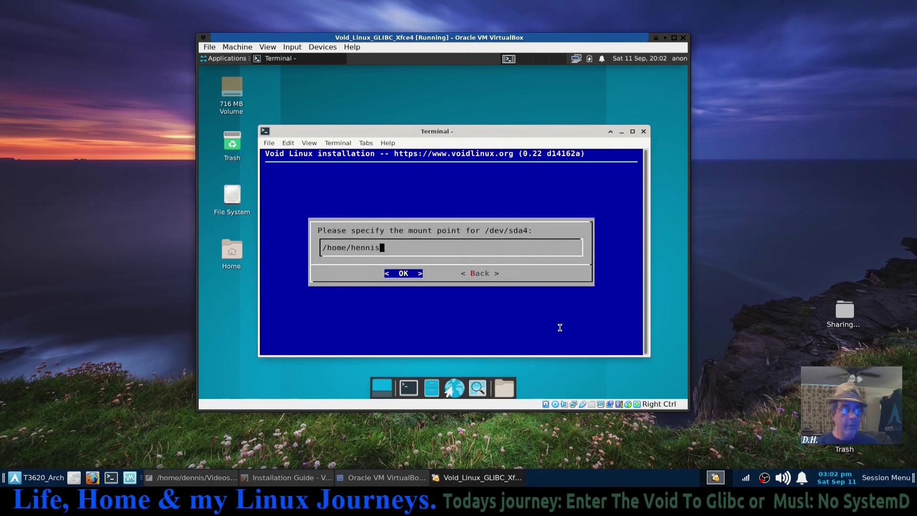
key(Return)
key(Return)
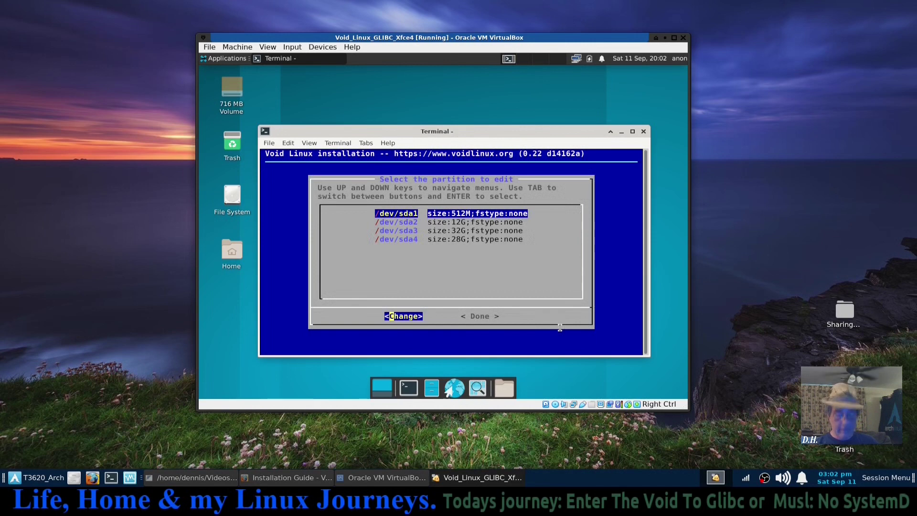
key(Tab)
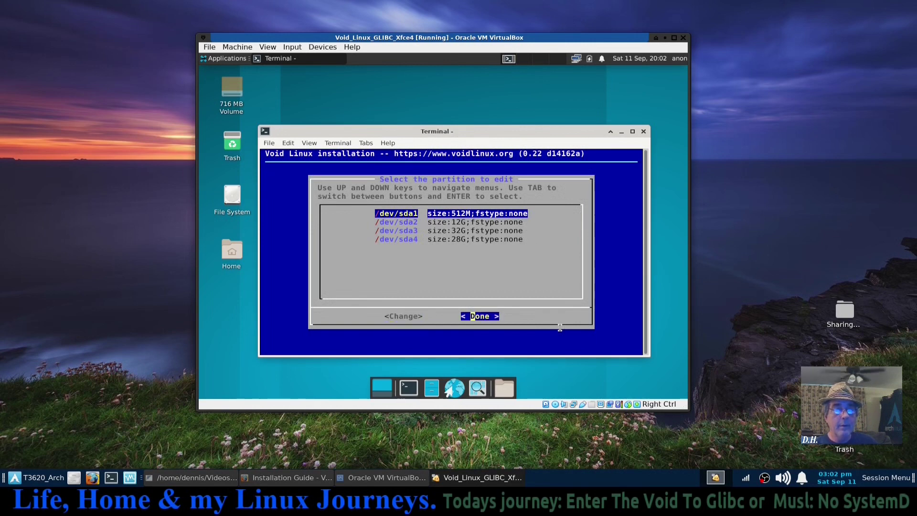
key(Return)
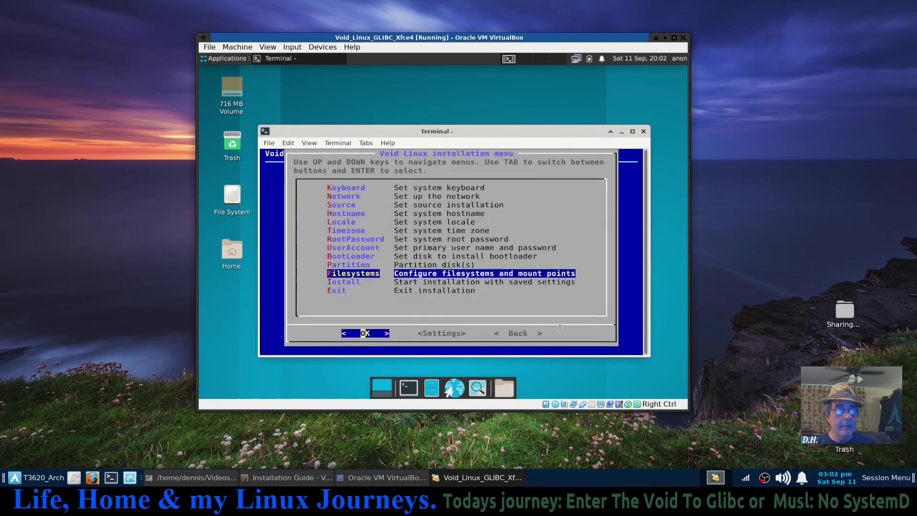
Reopen the filesystem configuration, set /dev/sda1 again to vfat on /boot/efi with a new filesystem, and finish the configuration
key(Return)
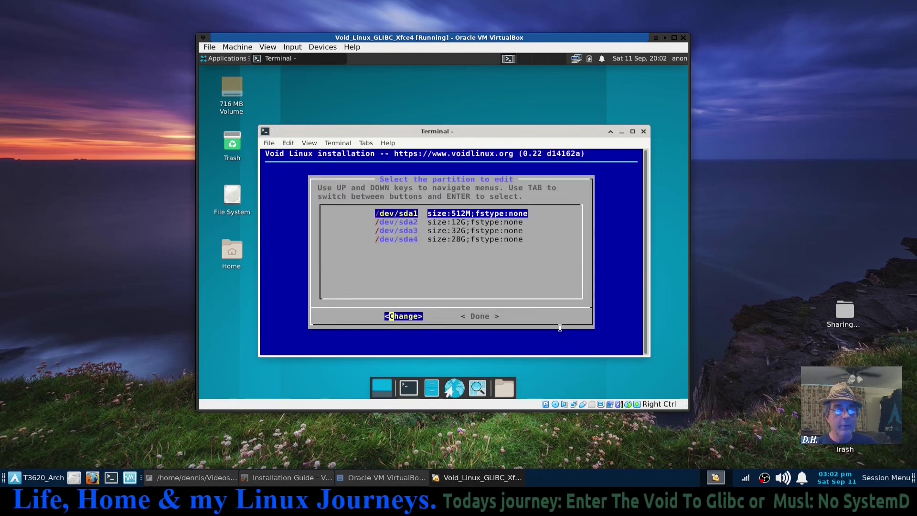
key(Return)
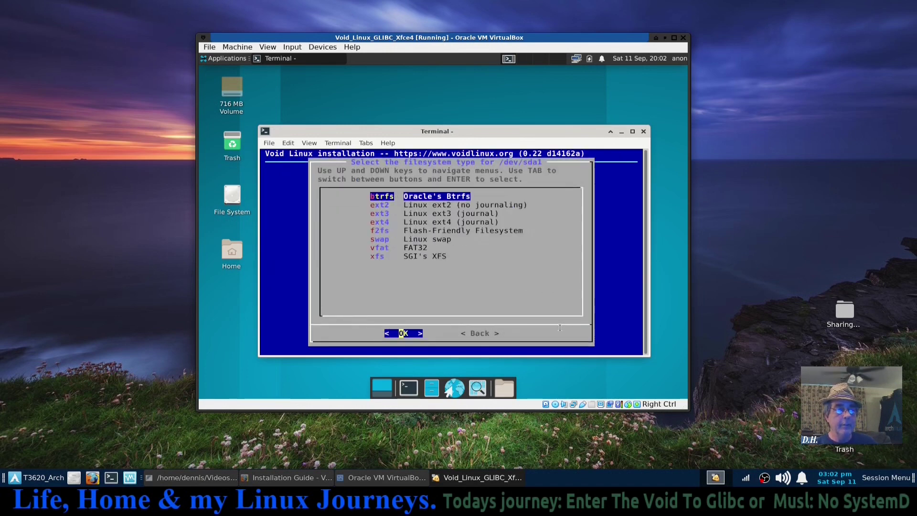
key(Down)
key(Down)
key(Down)
key(Down)
key(Down)
key(Down)
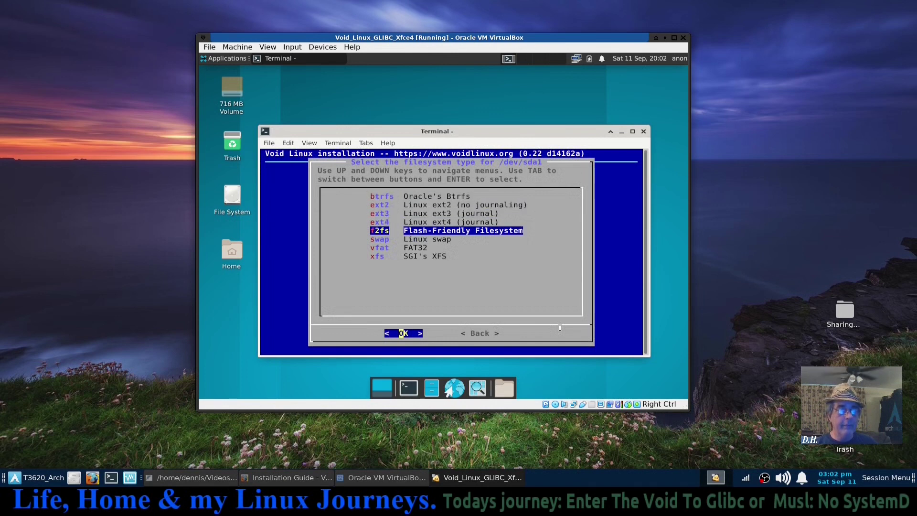
key(Return)
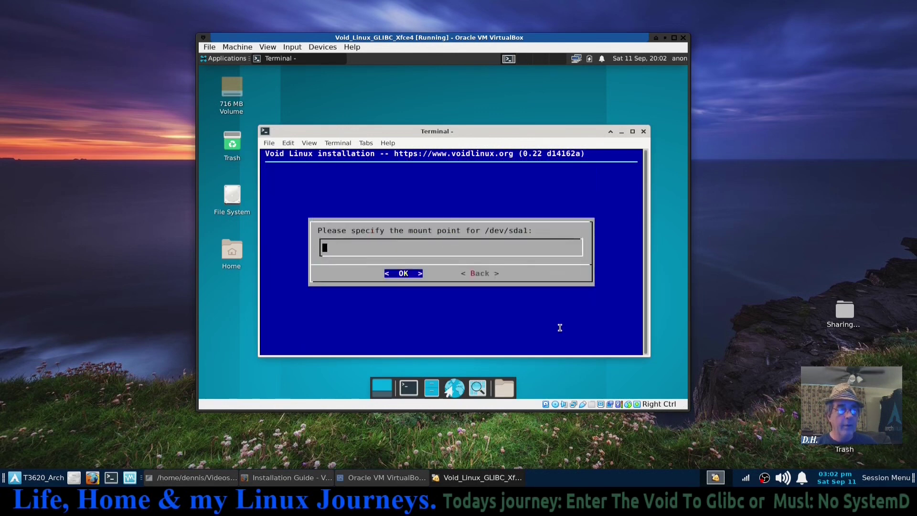
text(/)
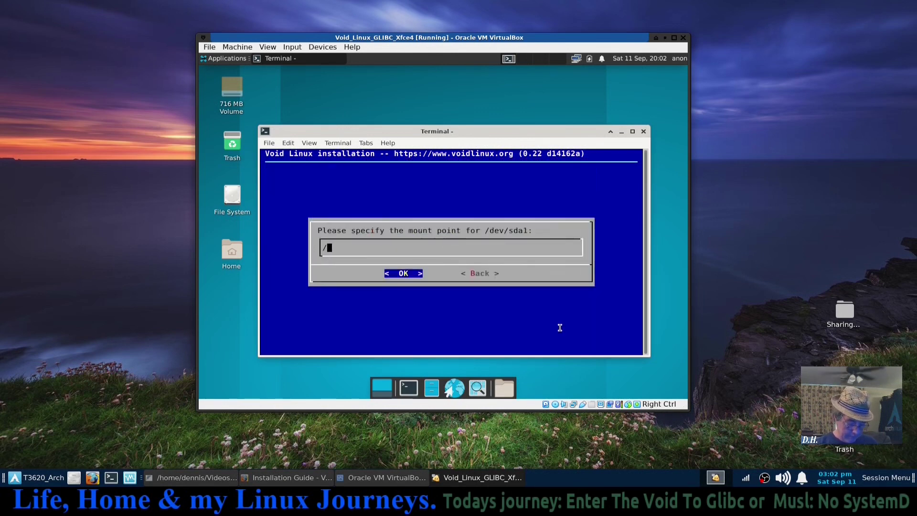
text(boot/efi)
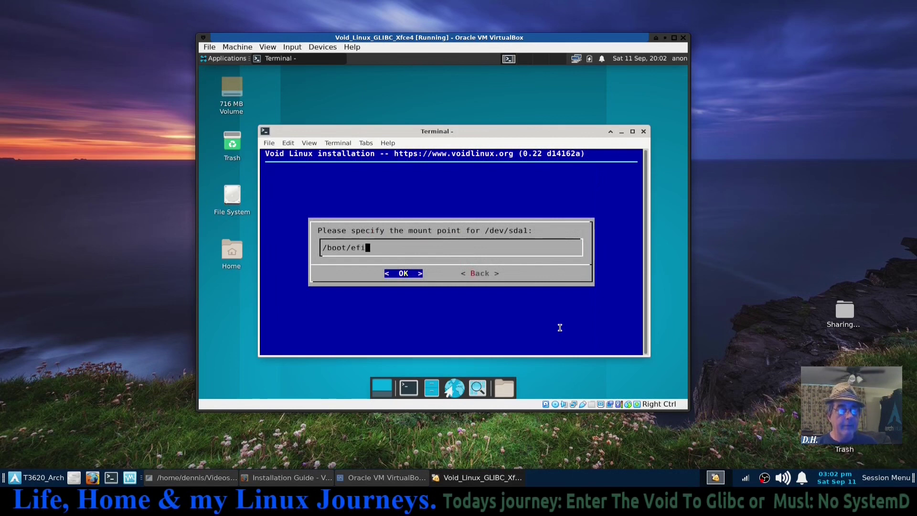
key(Return)
key(Return)
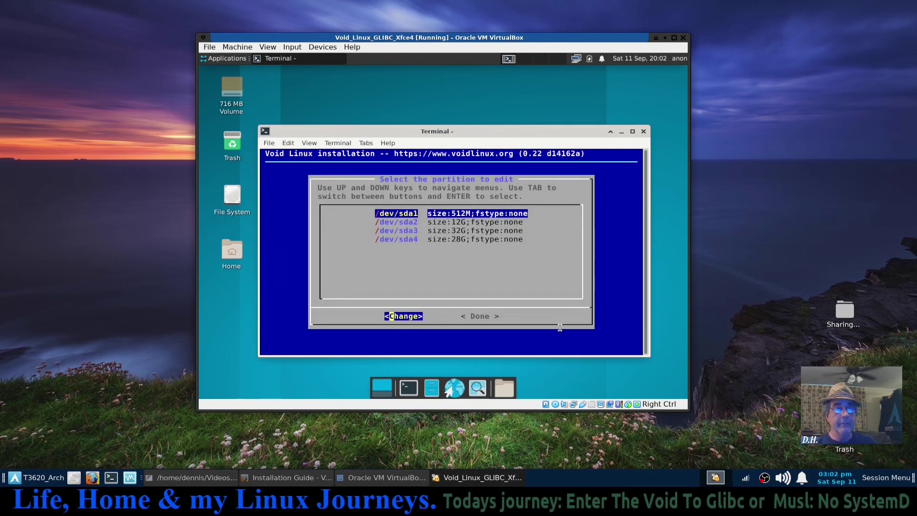
key(Tab)
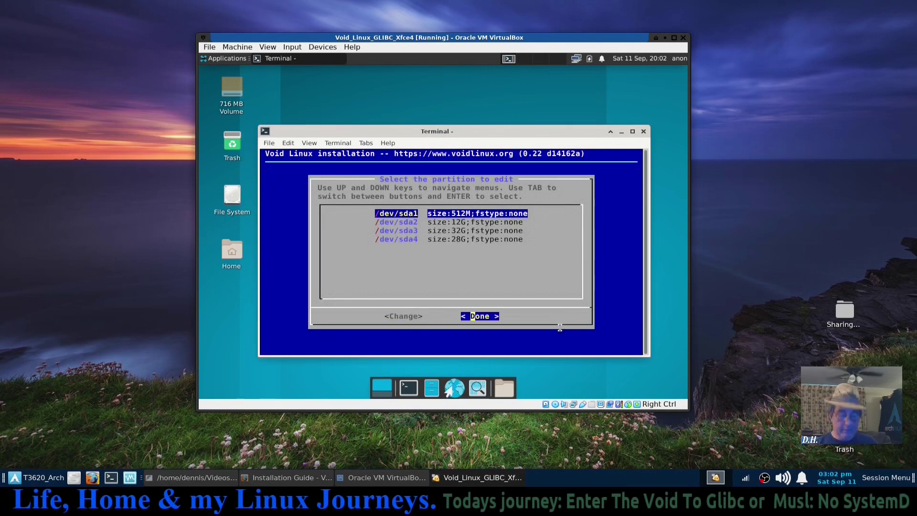
key(Return)
Start the installation with the saved settings, agree to create the new filesystems, and move the virtual machine window aside
key(Down)
key(Return)
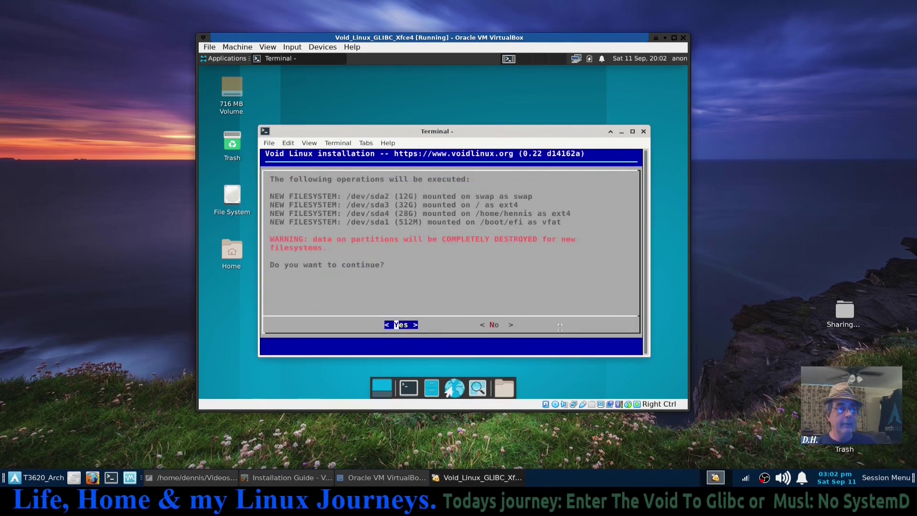
key(Return)
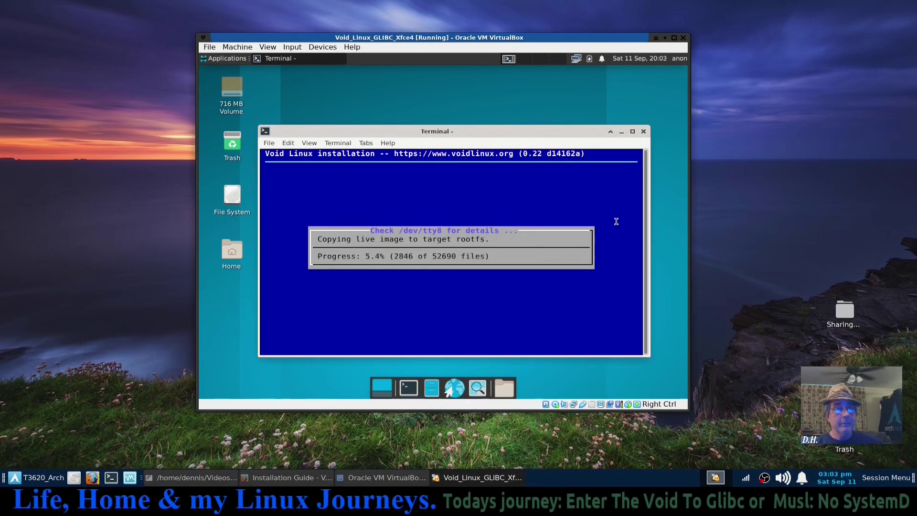
drag(625, 37, 752, 50)
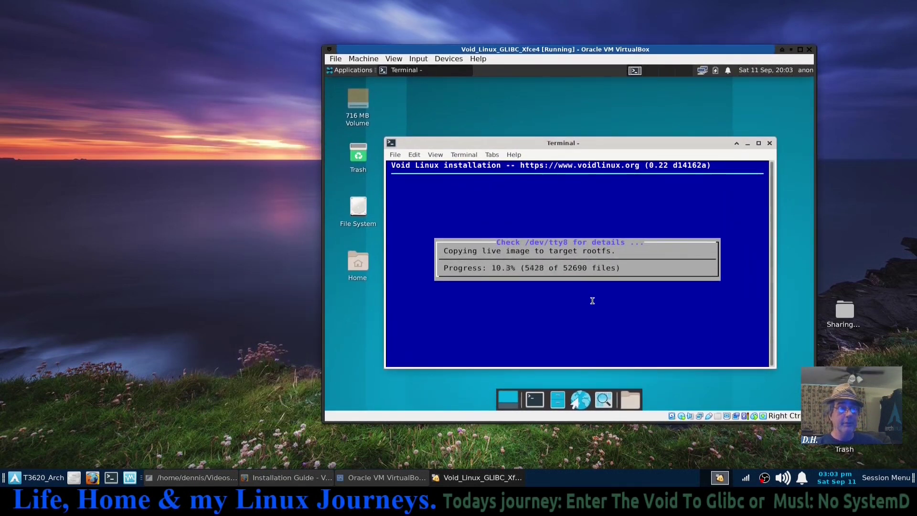
Switch to Firefox and read the Void Linux Installation Guide from the Source section through the Post installation section
click(293, 482)
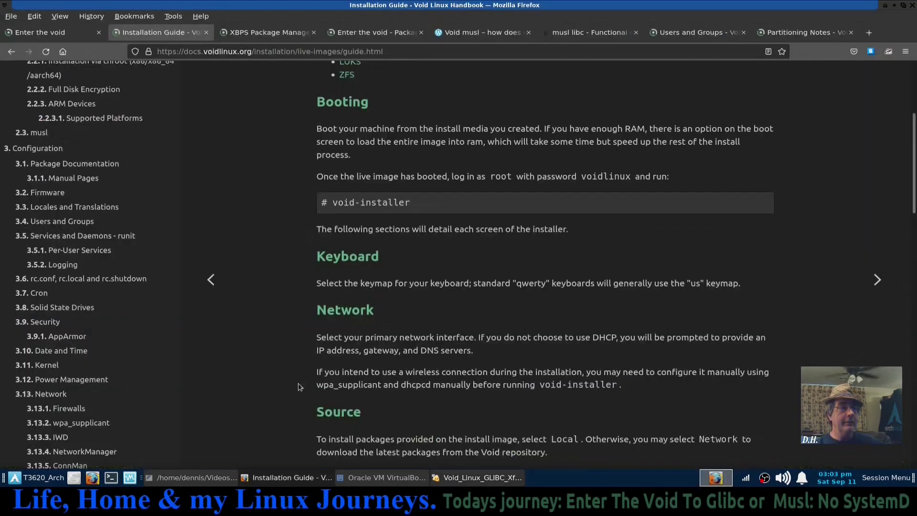
click(39, 32)
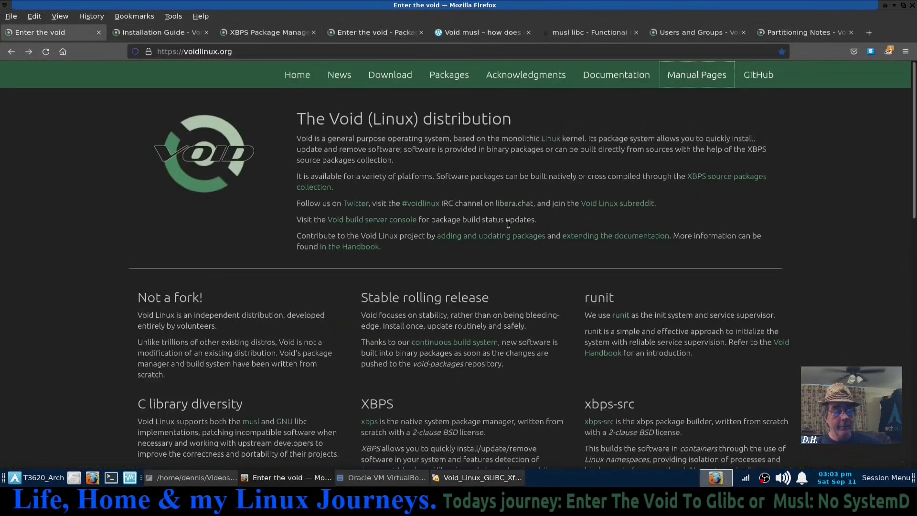
click(162, 38)
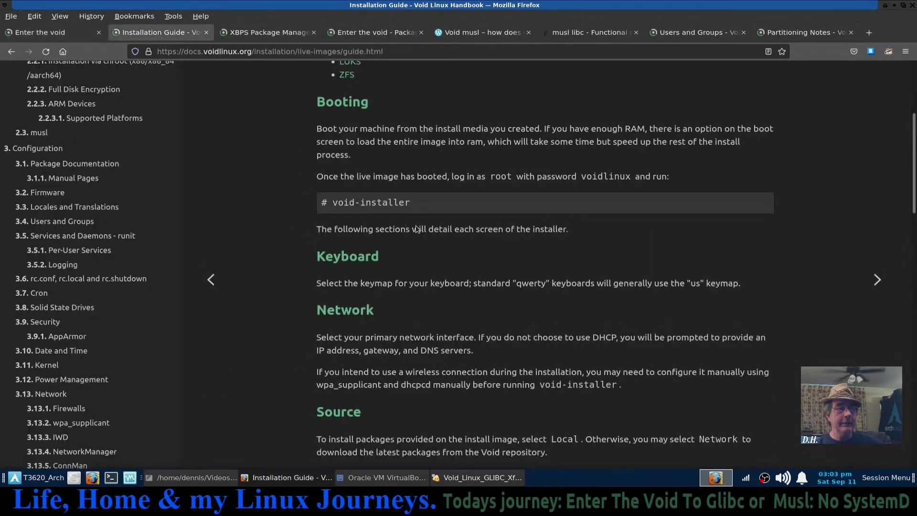
scroll(424, 222, down, 8)
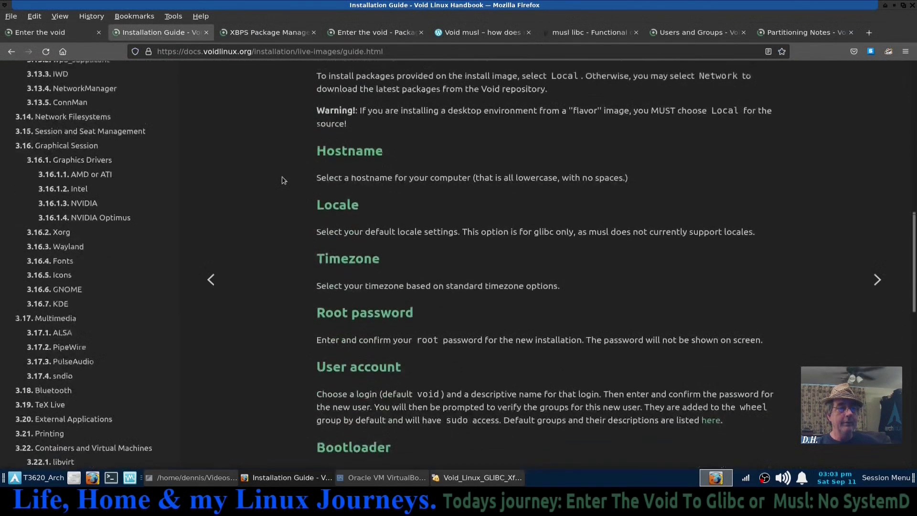
scroll(286, 200, up, 4)
scroll(316, 270, down, 3)
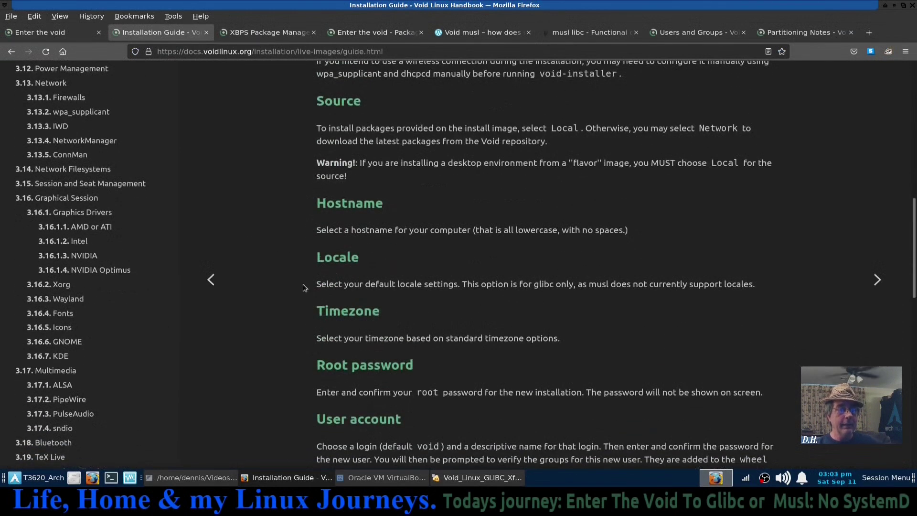
scroll(372, 275, down, 3)
scroll(366, 256, down, 3)
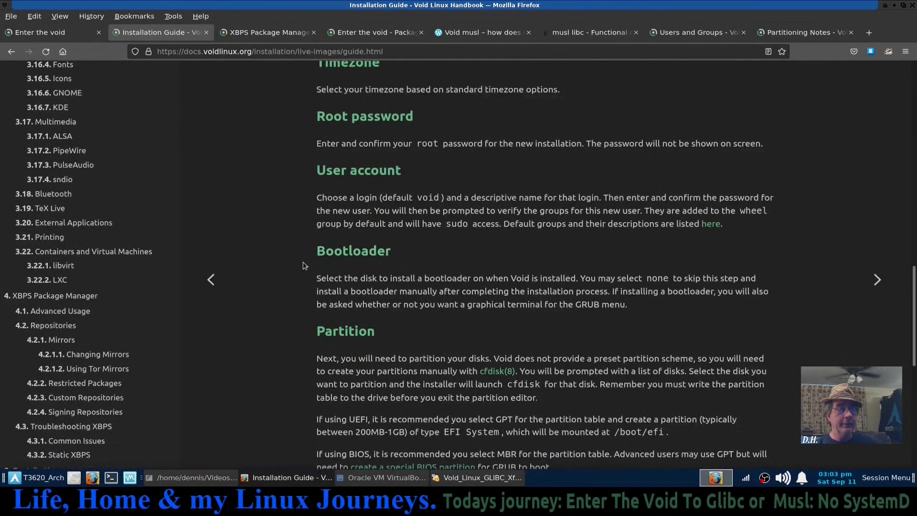
scroll(322, 266, down, 3)
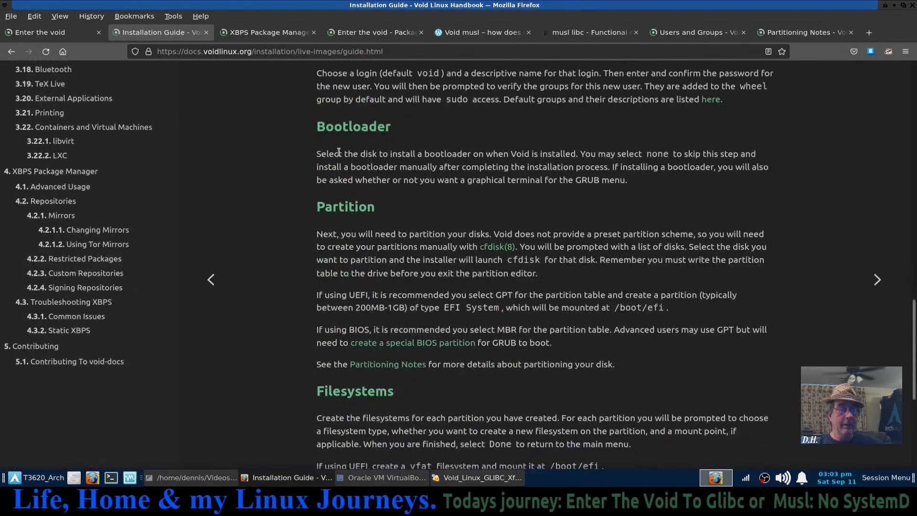
scroll(253, 238, down, 4)
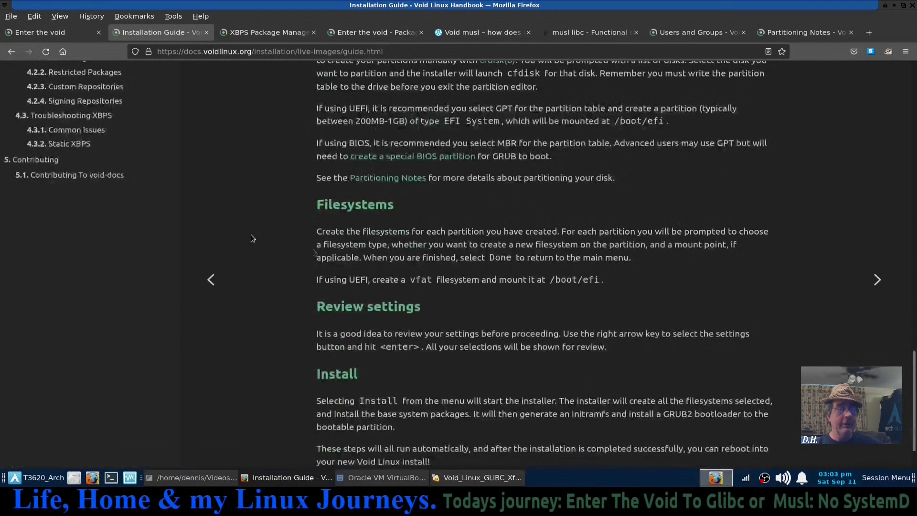
scroll(389, 243, down, 1)
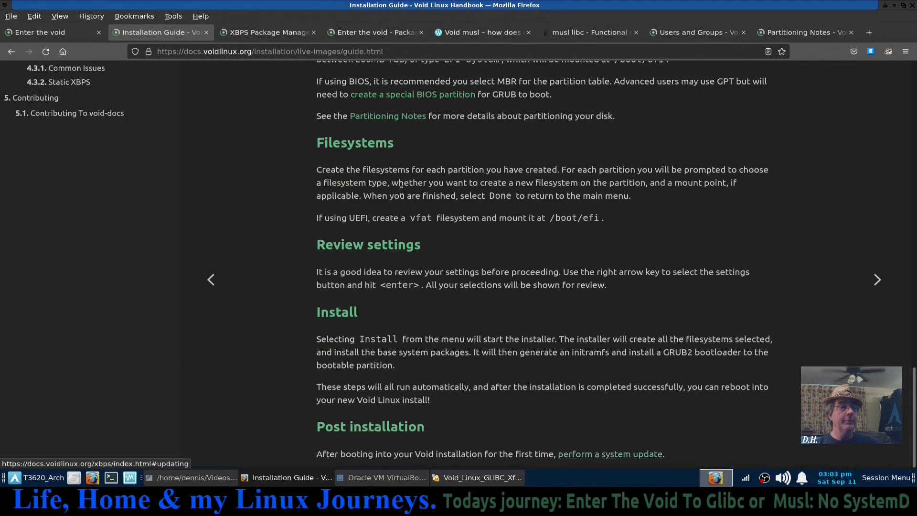
Examine the xbps-install update command in the XBPS Package Manager page, and return to the virtual machine to check the installation's progress
click(261, 35)
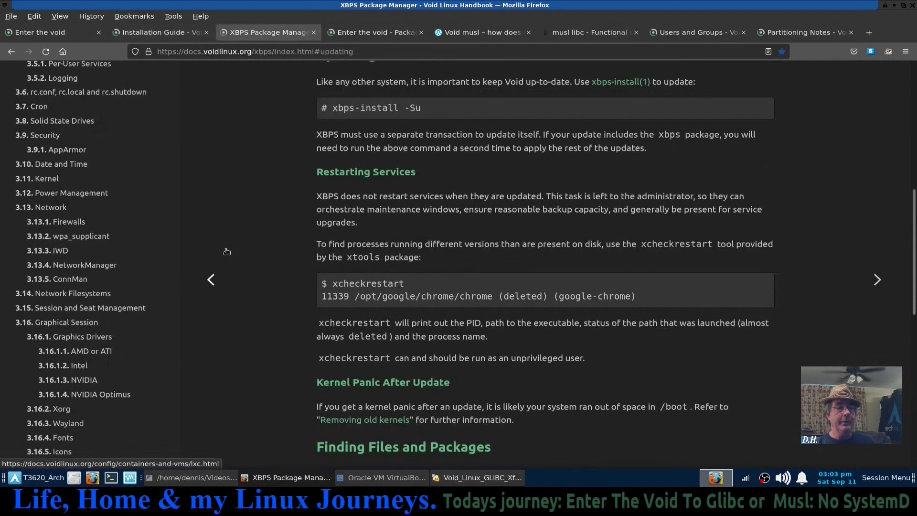
drag(332, 110, 354, 113)
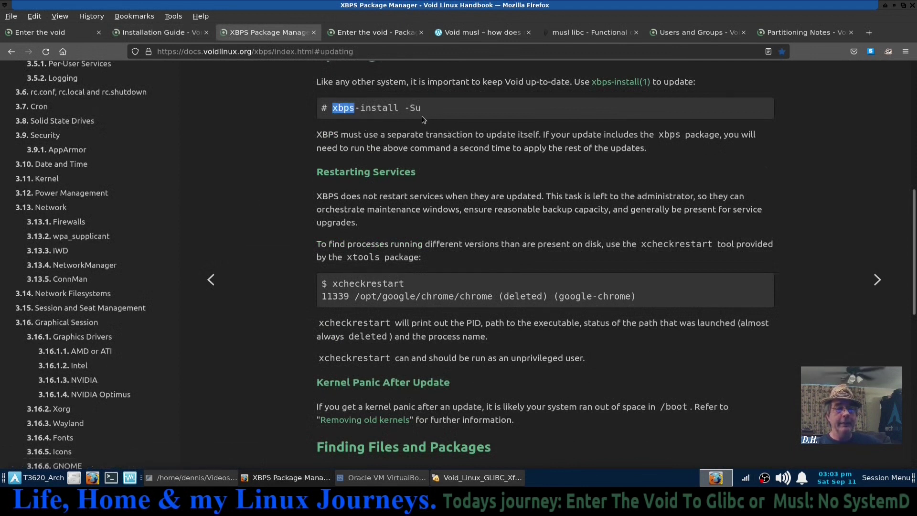
click(288, 176)
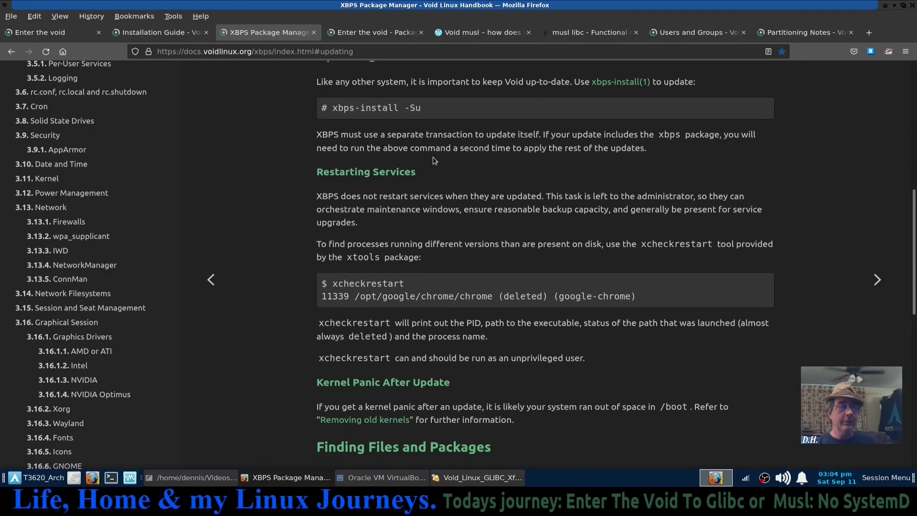
click(896, 6)
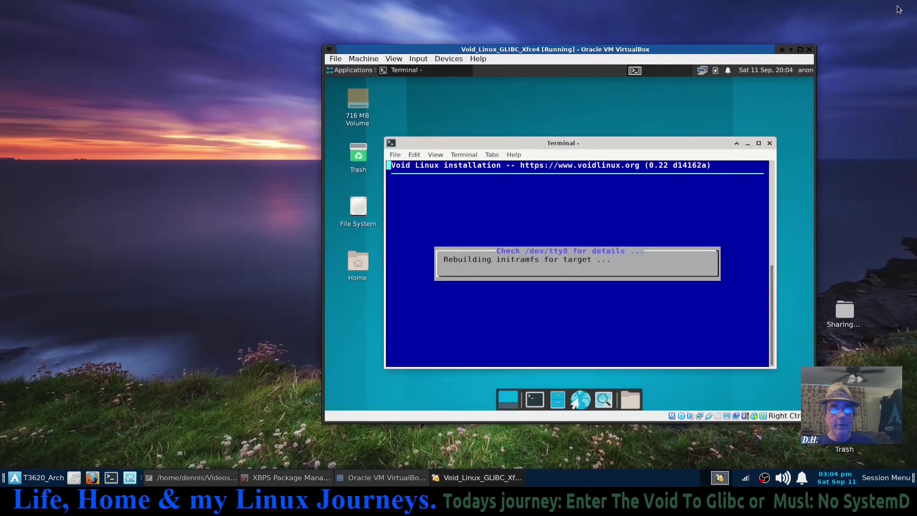
drag(702, 49, 648, 24)
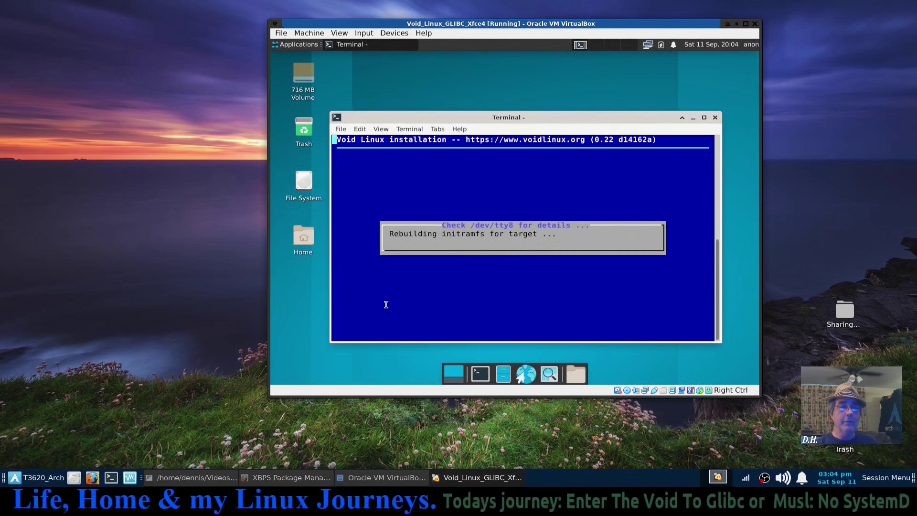
Read the XBPS handbook sections on restarting services with xcheckrestart from xtools and on finding files and packages, checking the installer in between
click(271, 484)
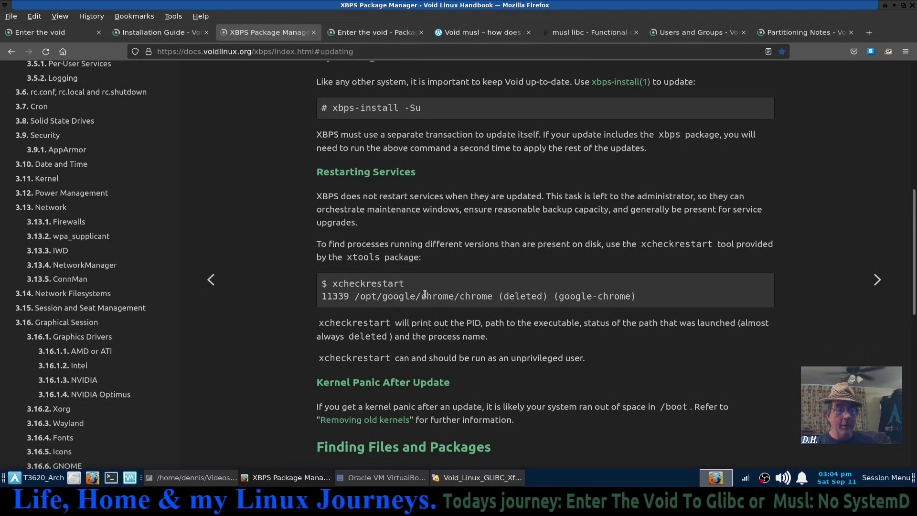
drag(347, 258, 382, 264)
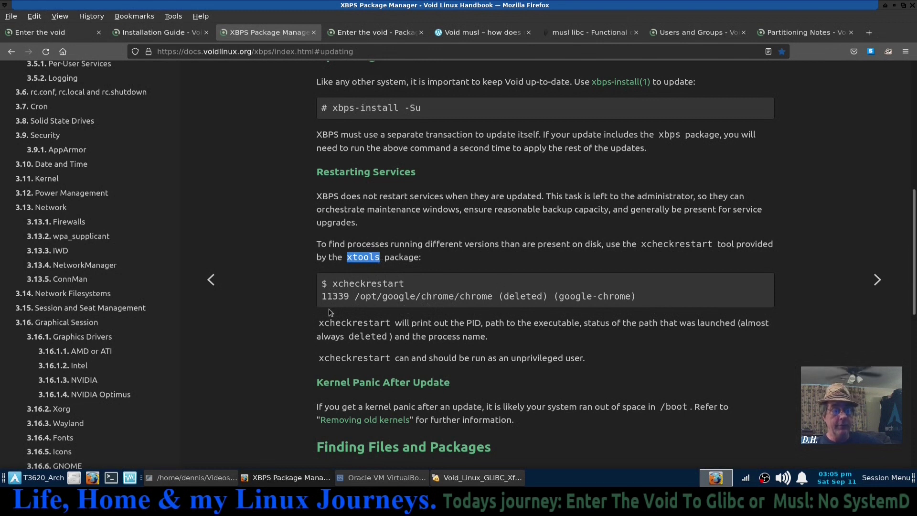
drag(334, 285, 409, 294)
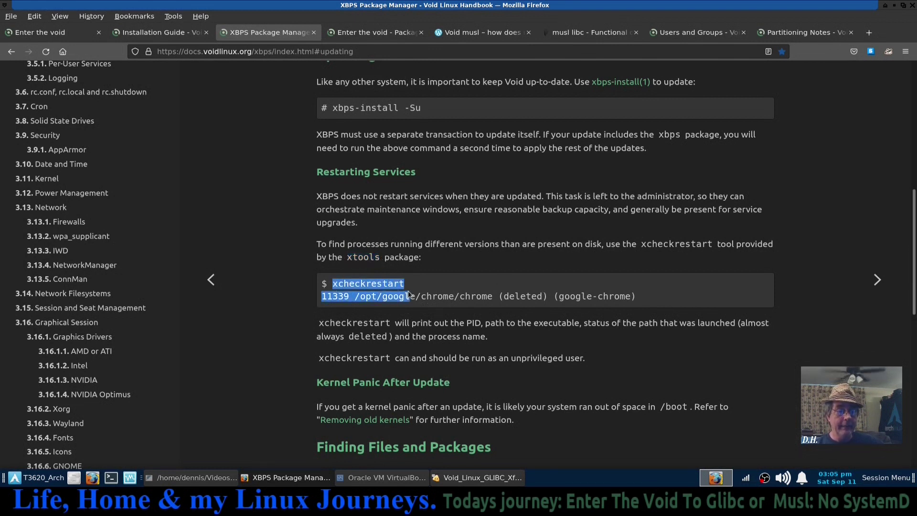
click(406, 283)
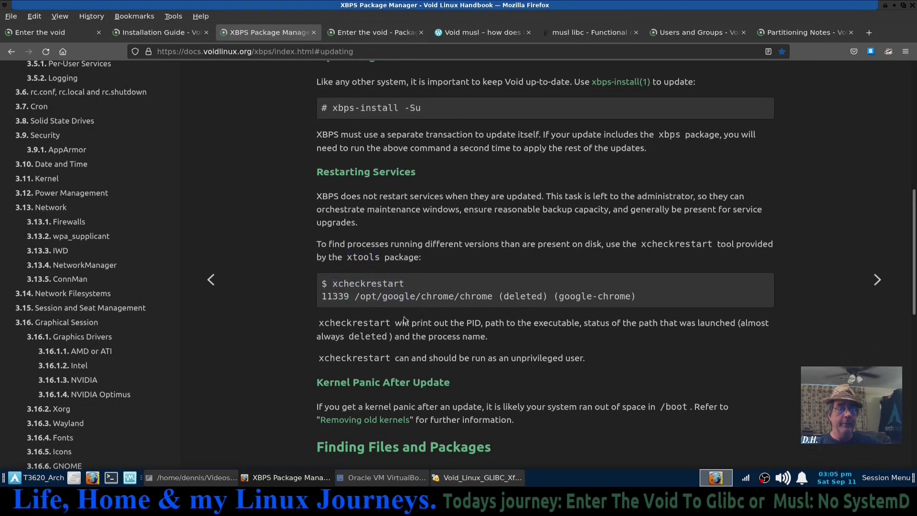
click(895, 6)
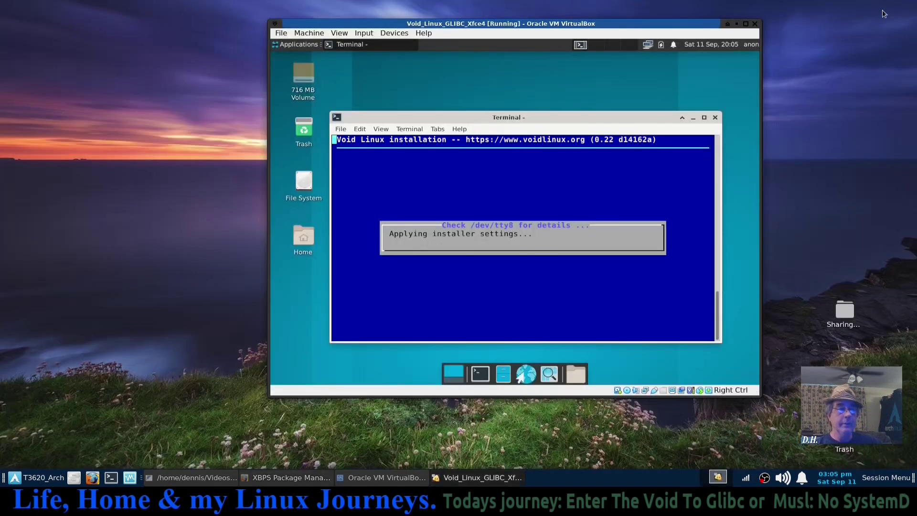
click(306, 476)
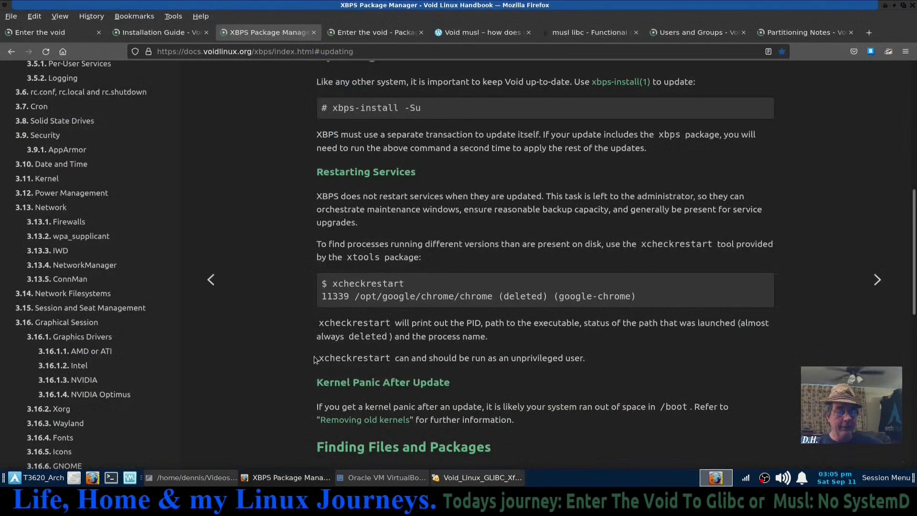
scroll(248, 368, down, 5)
scroll(245, 370, down, 2)
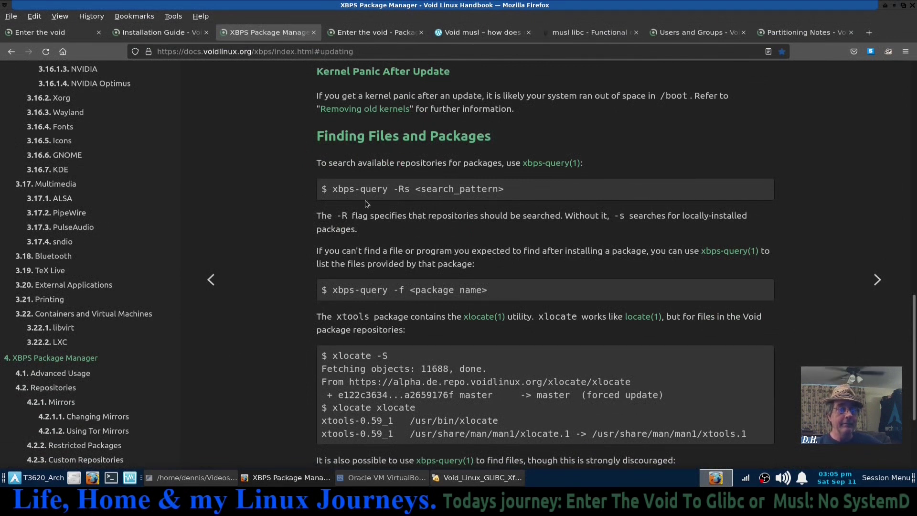
click(893, 6)
Reboot the virtual machine from the installer and remove the installation disk from IDE Secondary Device 0
drag(615, 30, 544, 63)
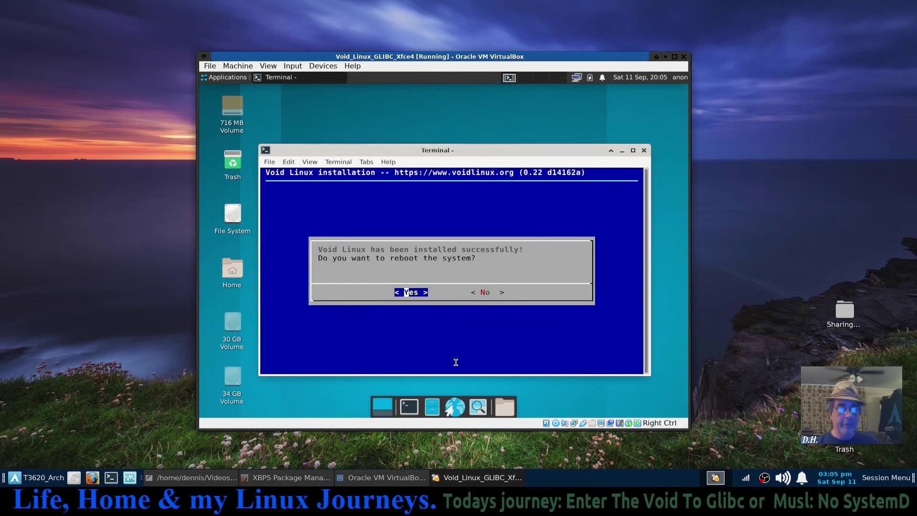
key(Return)
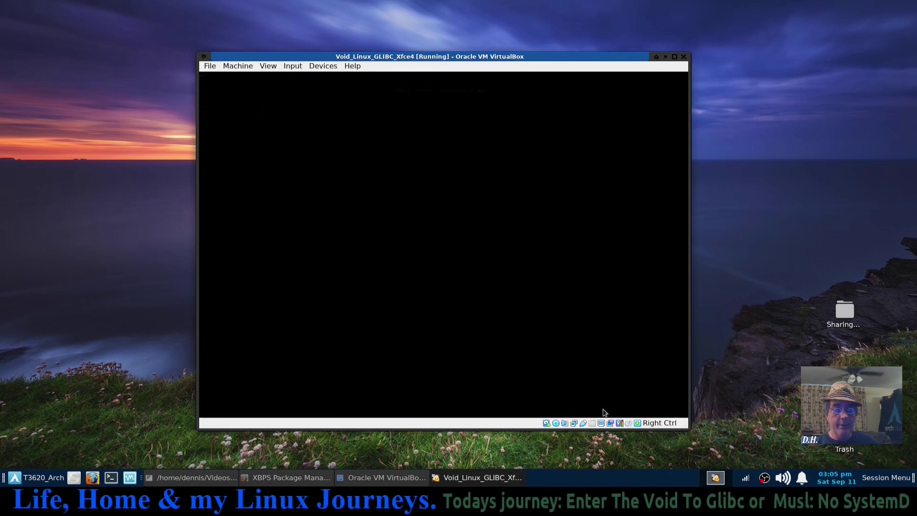
click(555, 422)
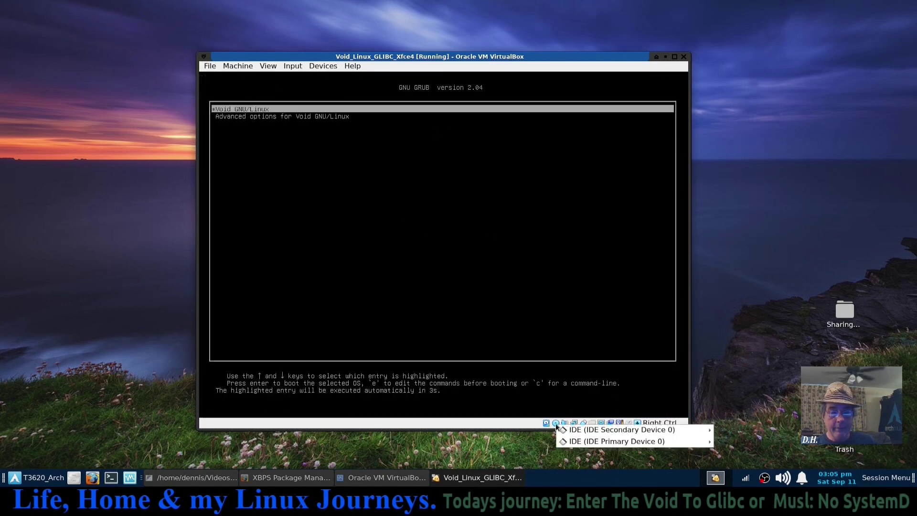
mouse_move(621, 429)
click(800, 451)
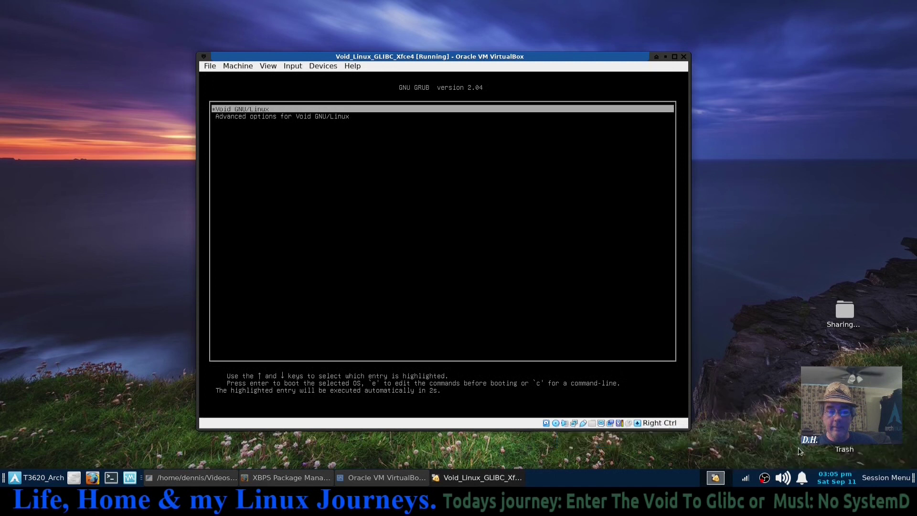
click(473, 280)
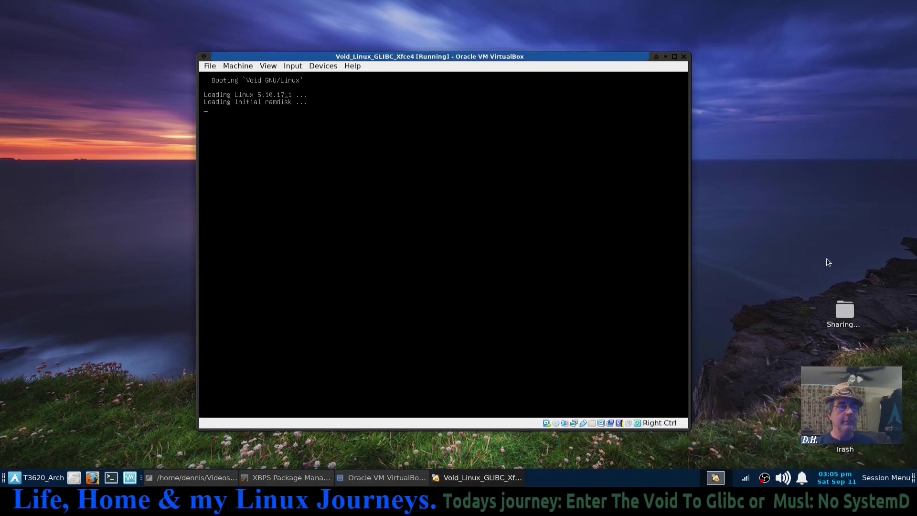
Log in to the new Void Linux system as the listed user with the account password
drag(599, 58, 594, 22)
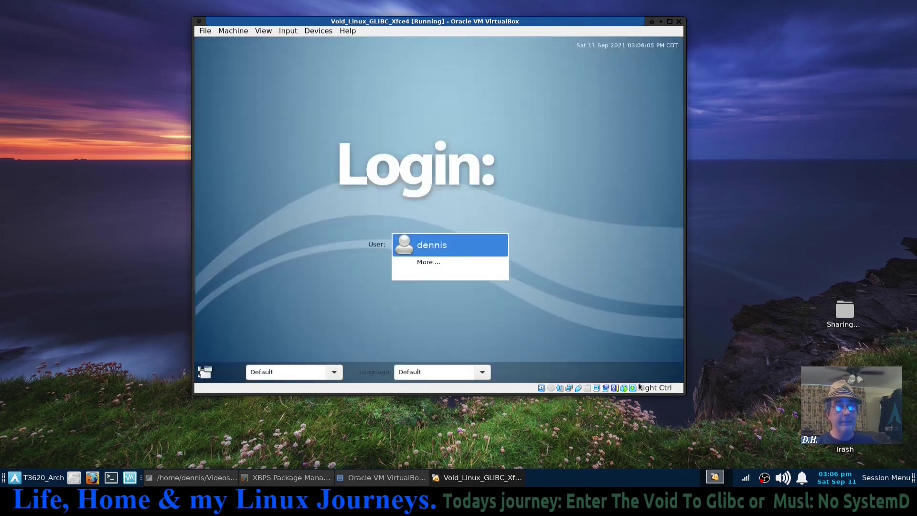
key(Return)
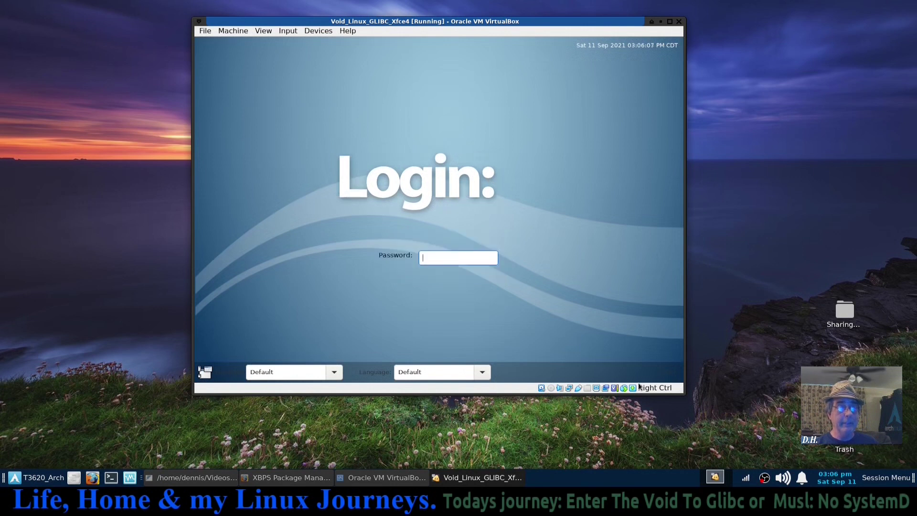
key(Return)
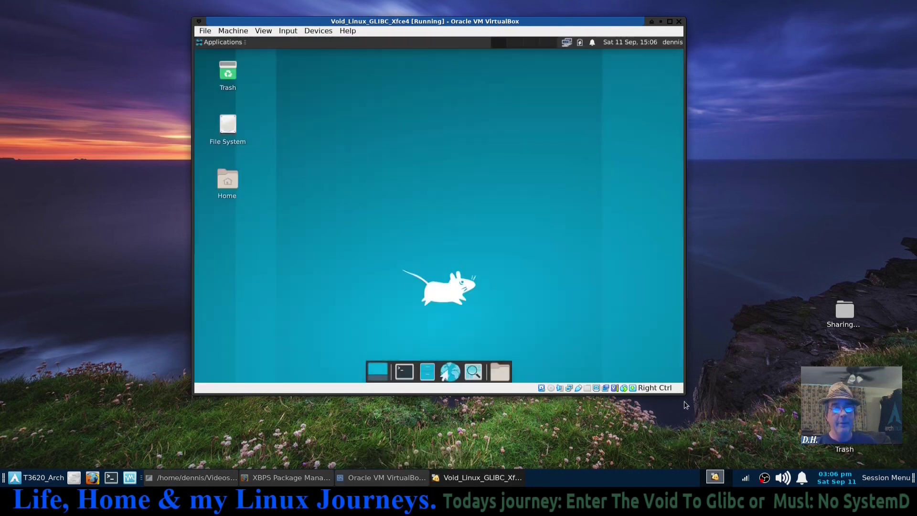
Enlarge the virtual machine window, set the Virtual1 display resolution to 1440x900 in the Xfce display settings, and keep the new configuration
drag(683, 394, 724, 422)
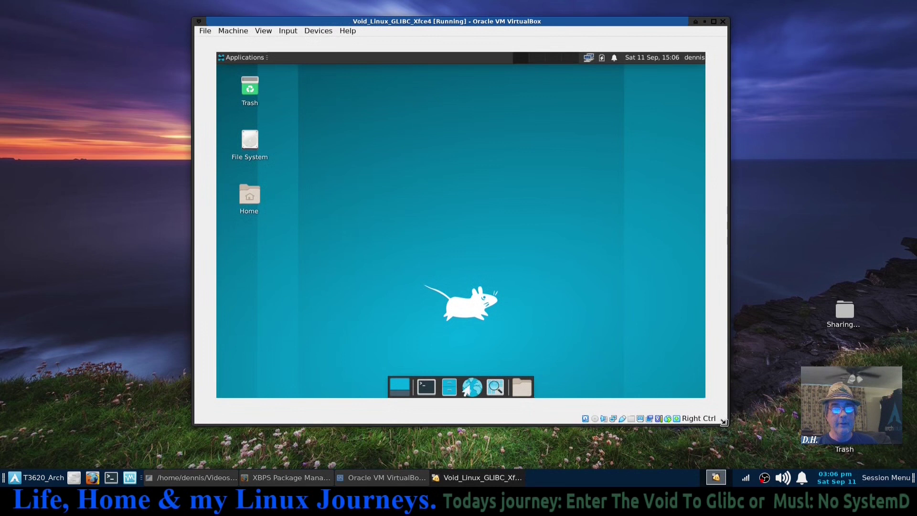
click(229, 58)
mouse_move(258, 129)
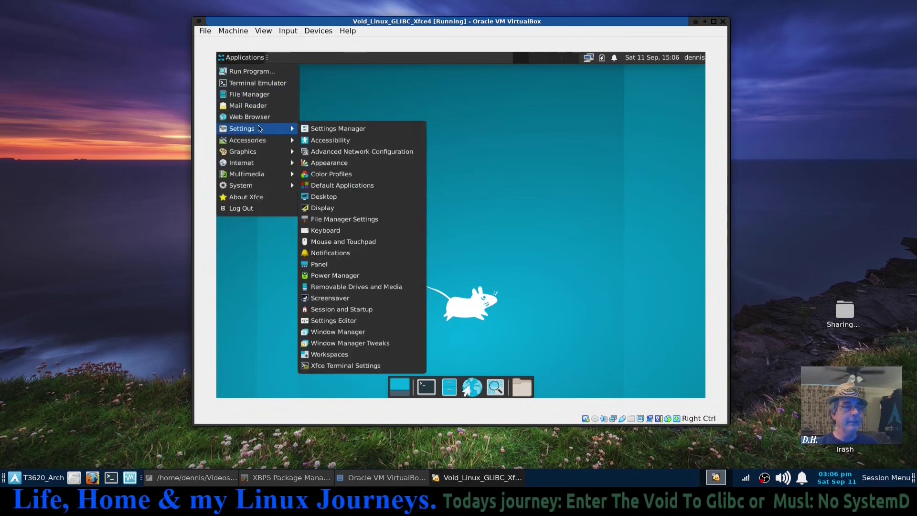
click(351, 211)
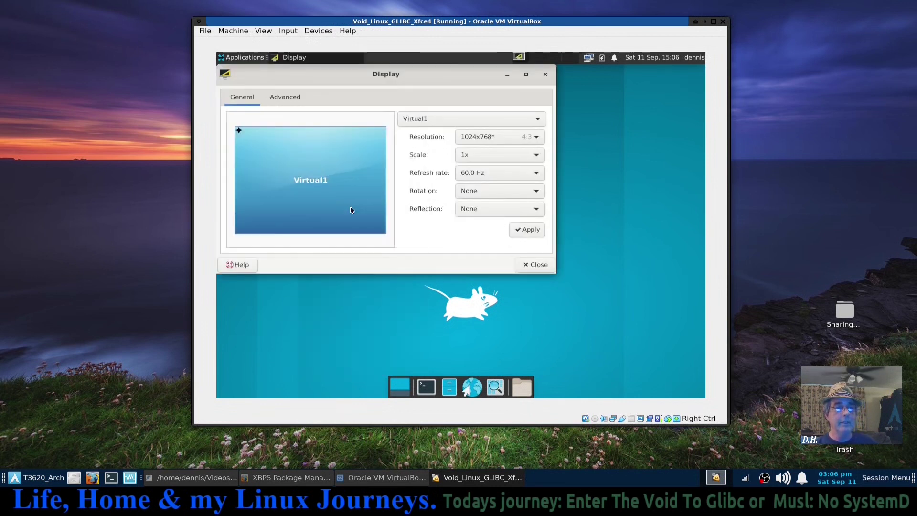
click(534, 142)
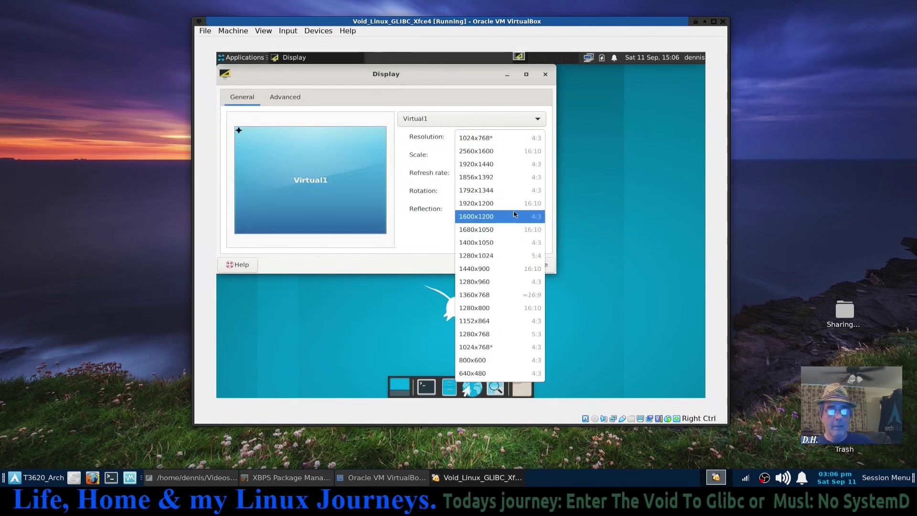
click(504, 269)
click(528, 229)
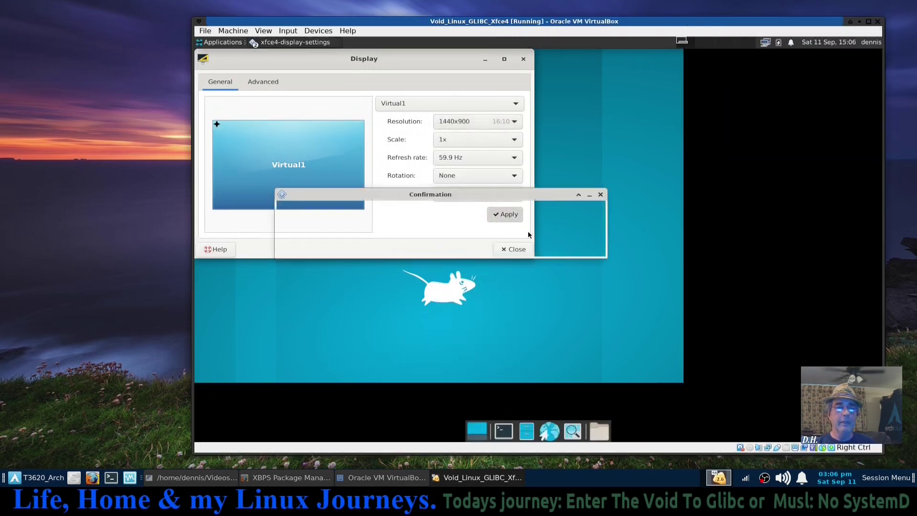
click(420, 248)
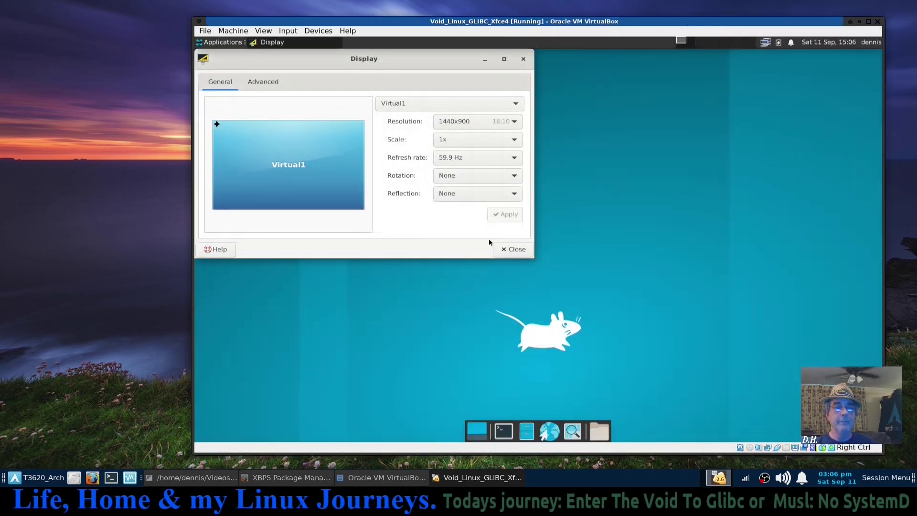
Close the display settings, open a terminal in the virtual machine and switch to root with su - and the root password
click(512, 249)
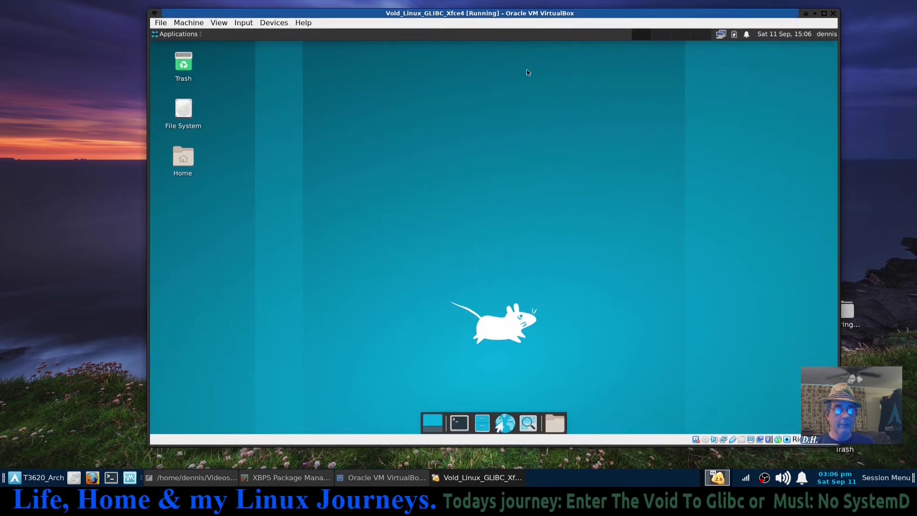
click(459, 424)
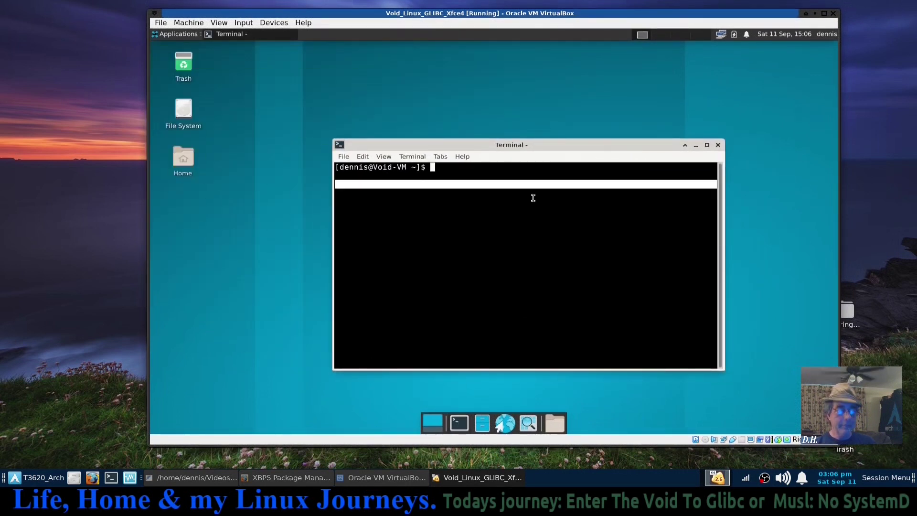
text(su -)
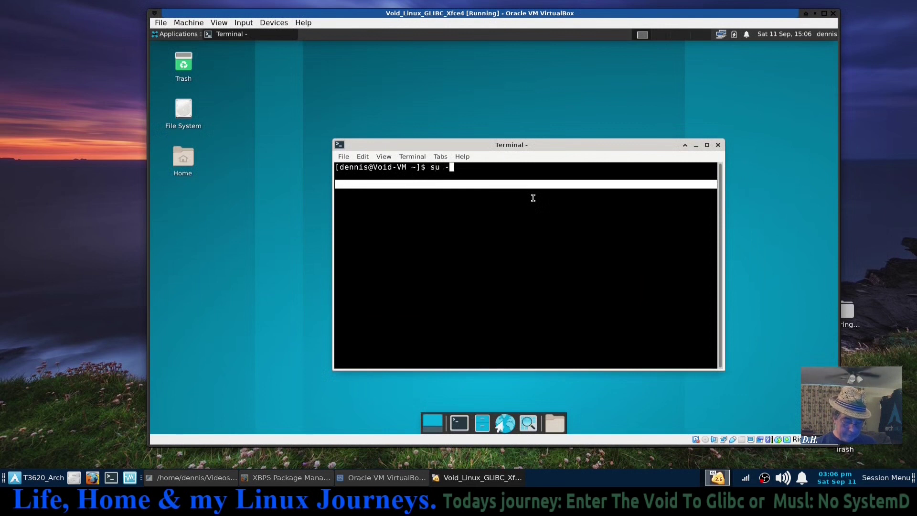
key(Return)
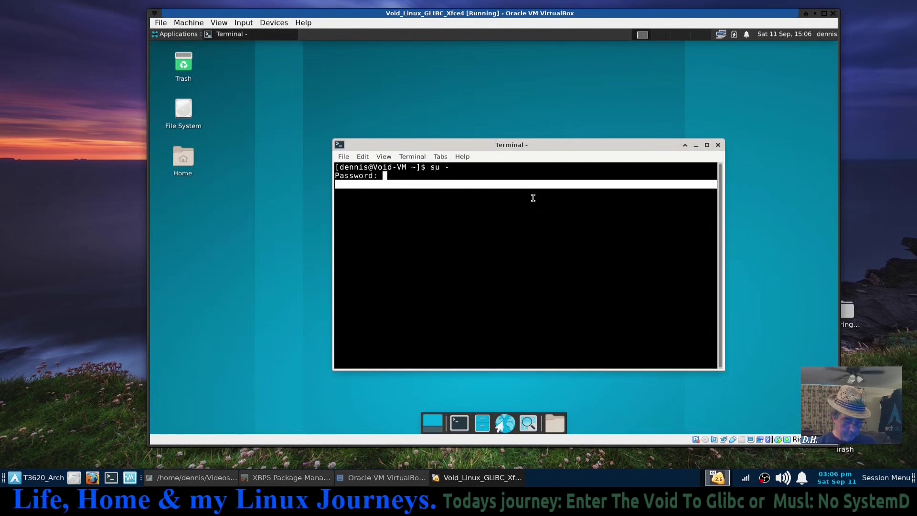
key(Return)
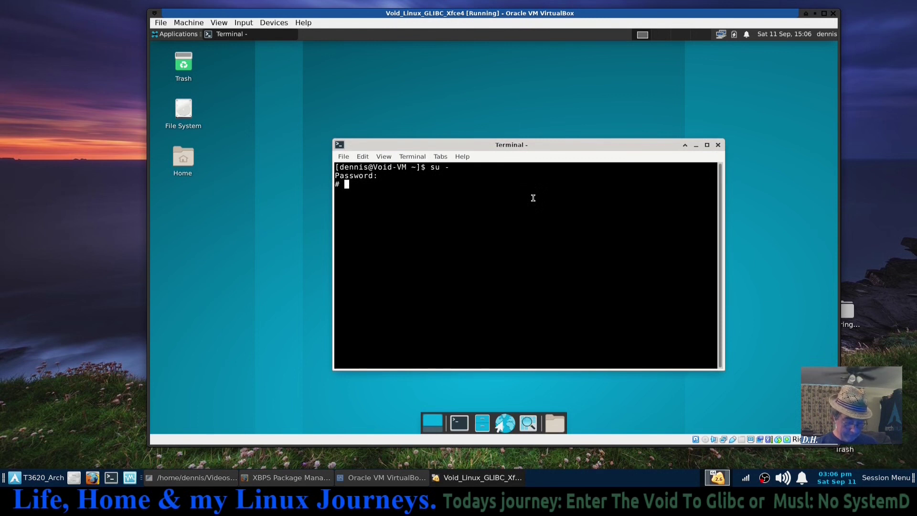
Try to update the system from the root shell with xbps-update -Su
text(xb)
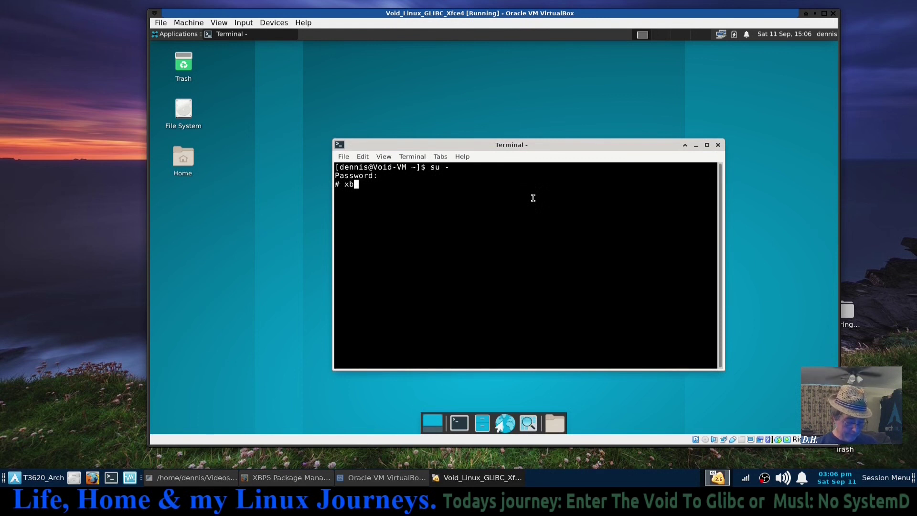
text(ps-)
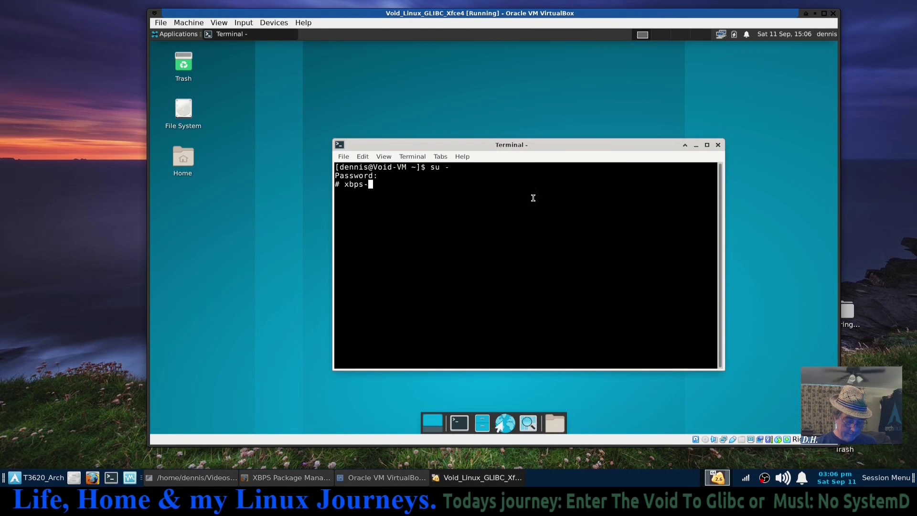
text(update )
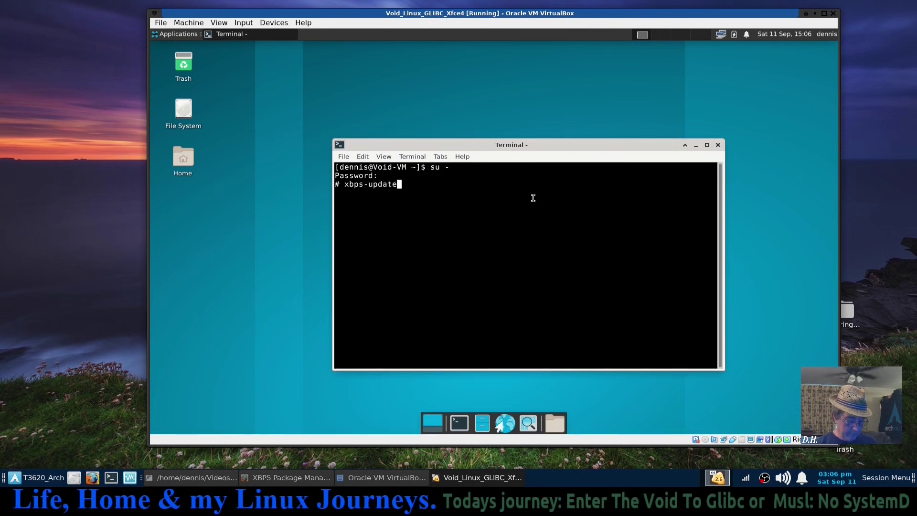
text(-Su)
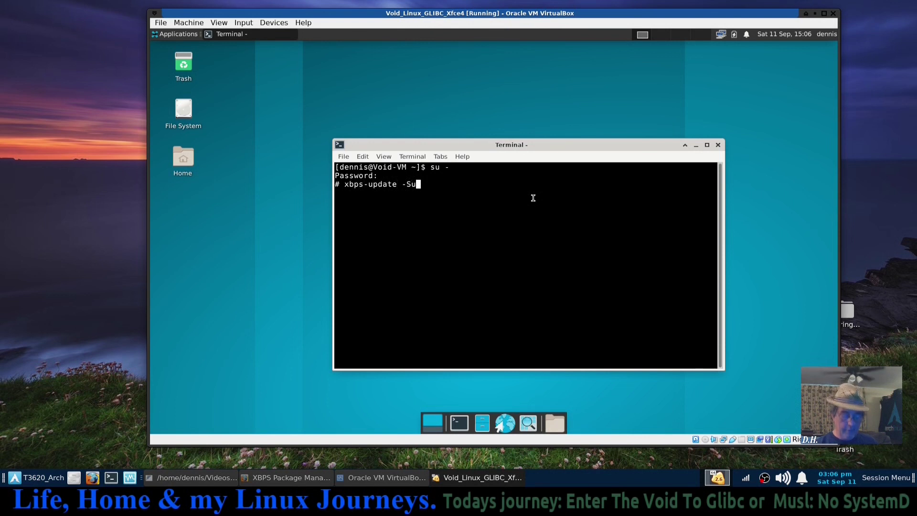
key(Return)
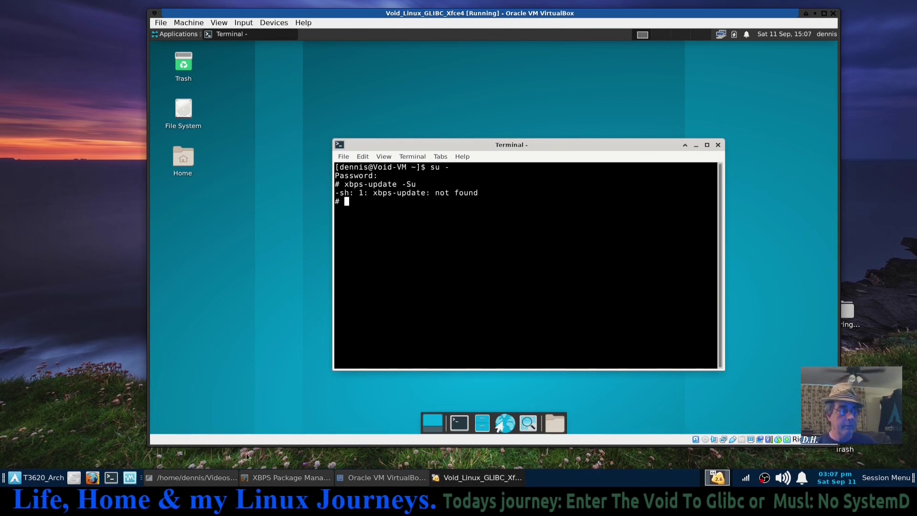
Look up the system update command in the Updating section of the XBPS handbook, and return to the virtual machine
click(286, 477)
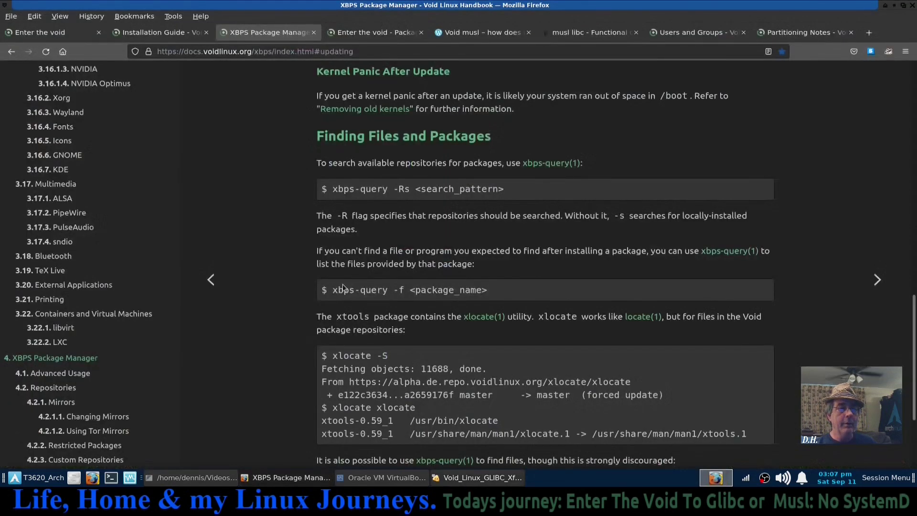
scroll(342, 284, up, 9)
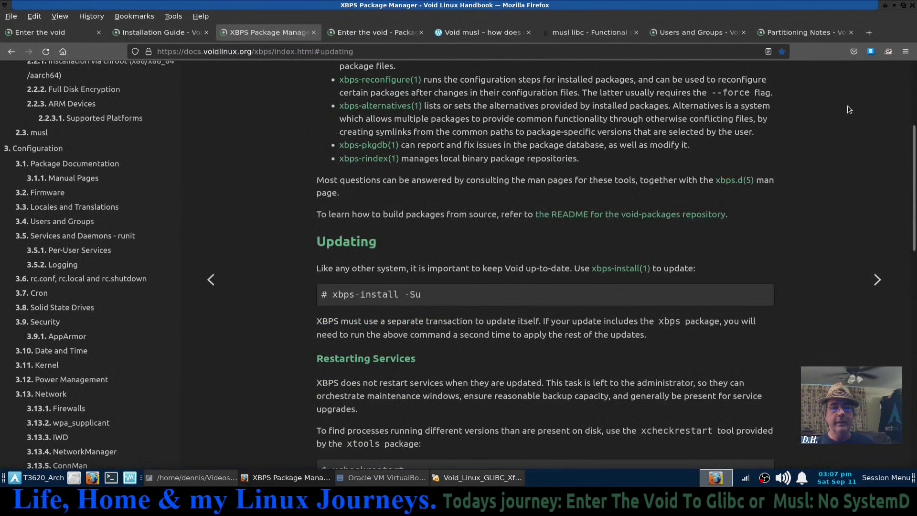
click(894, 6)
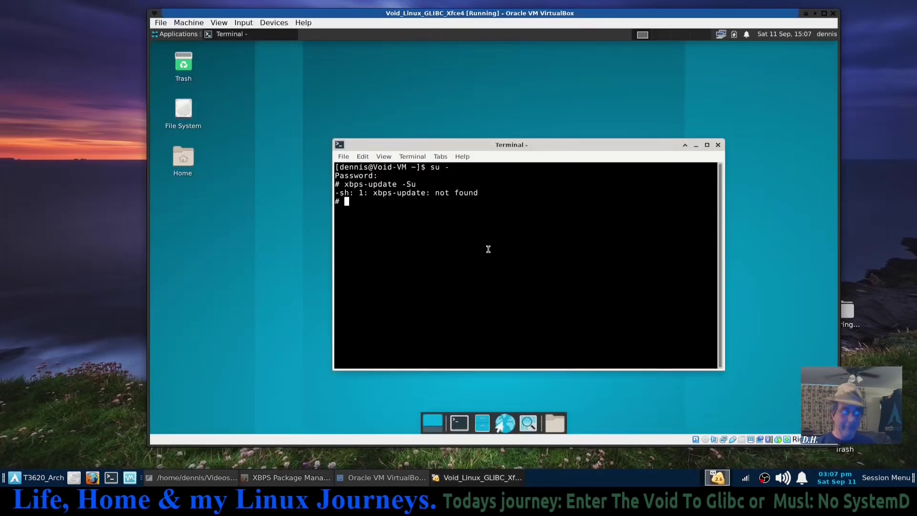
key(Up)
key(BackSpace)
key(BackSpace)
key(BackSpace)
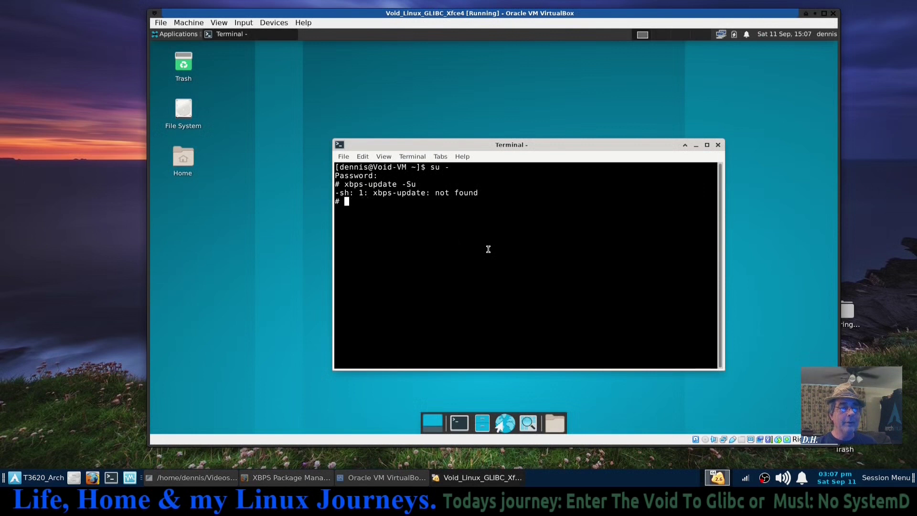
Run xbps-install -Su in the root shell to sync the repository and check for updates
text(x)
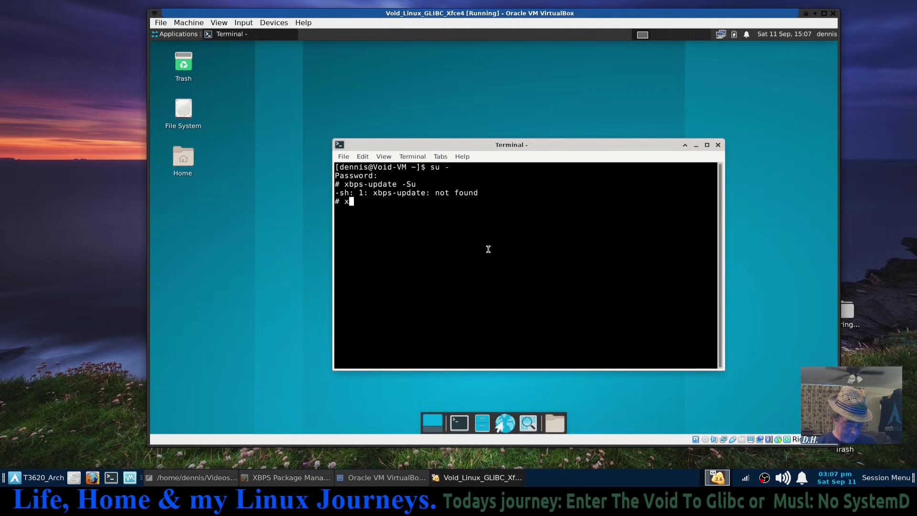
text(bps-i)
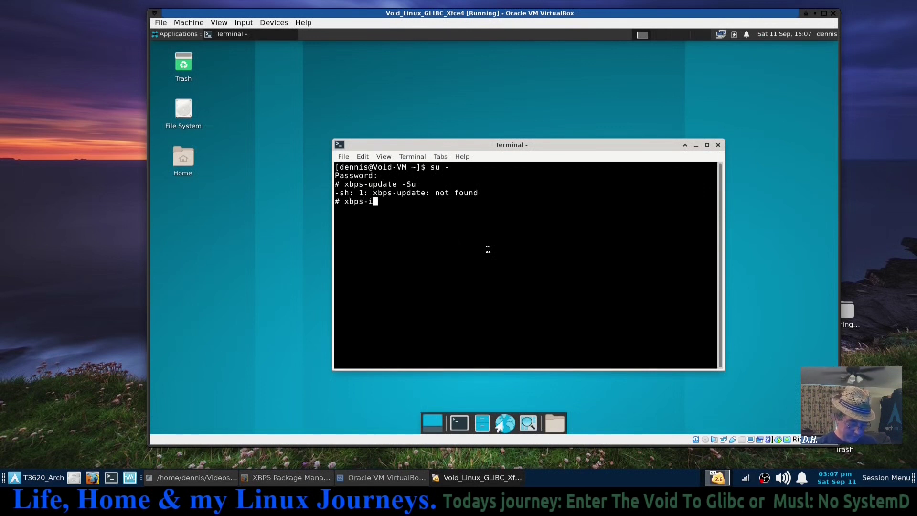
text(nstall -Su)
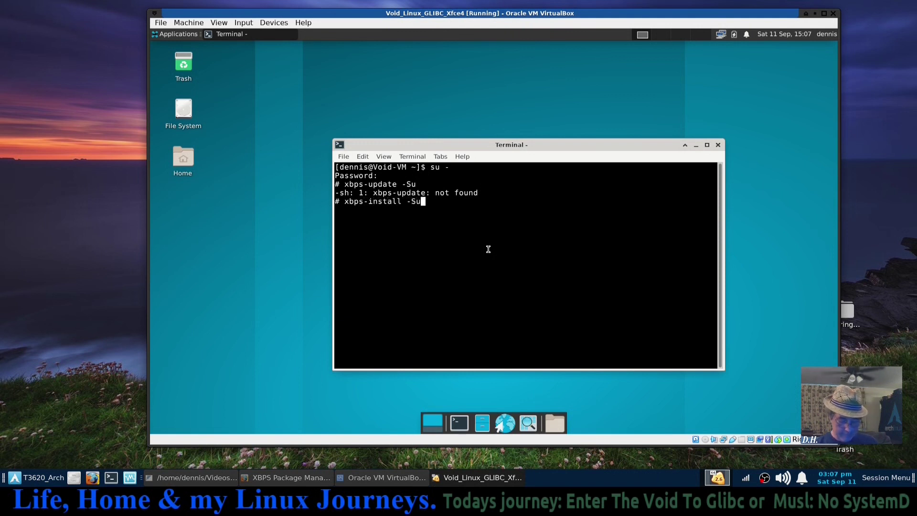
key(Return)
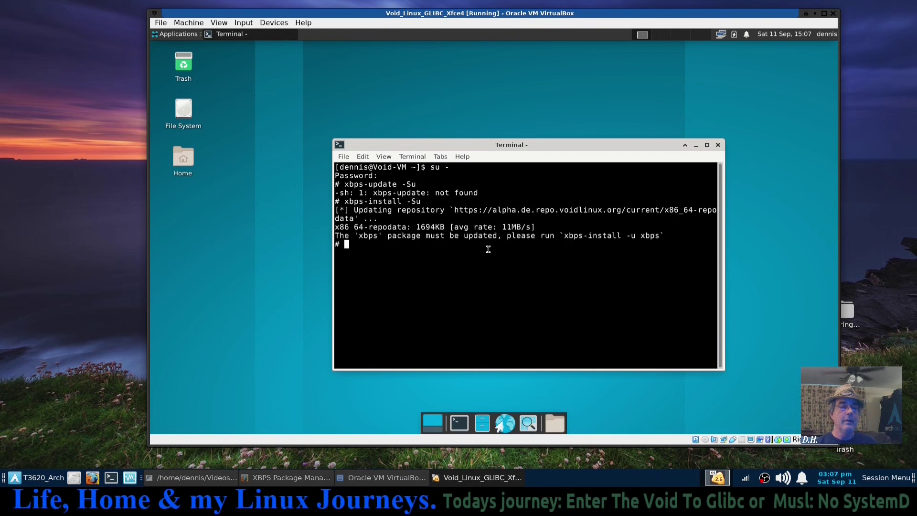
Move the terminal window higher, copy the suggested command xbps-install -u xbps to the root prompt, run it and accept the package changes
drag(608, 149, 591, 78)
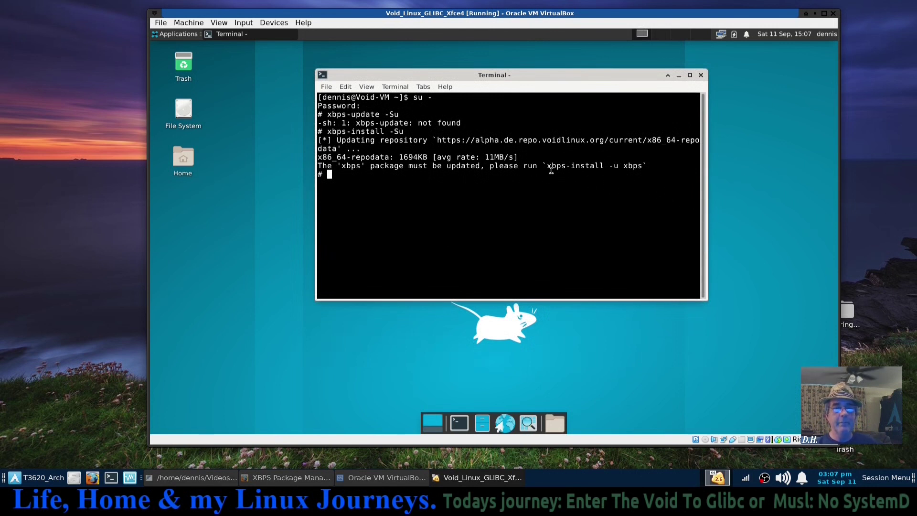
drag(548, 165, 640, 165)
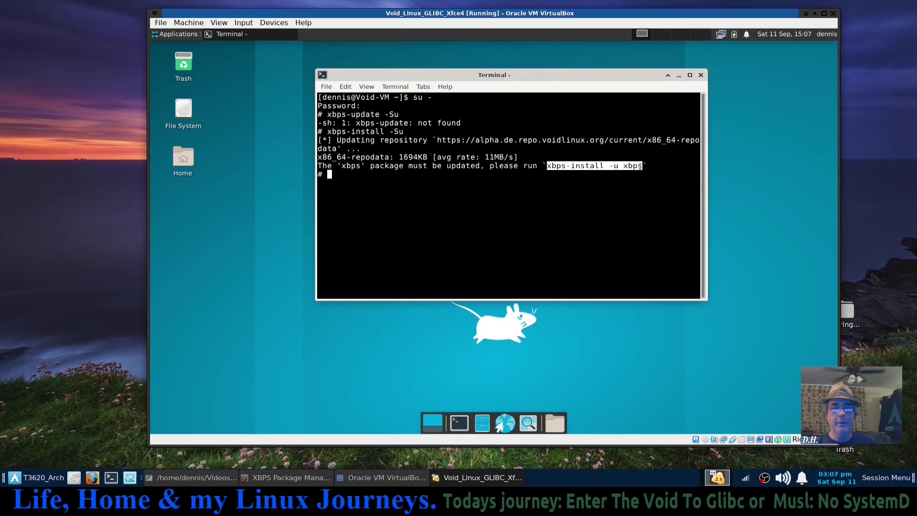
right_click(637, 166)
click(641, 192)
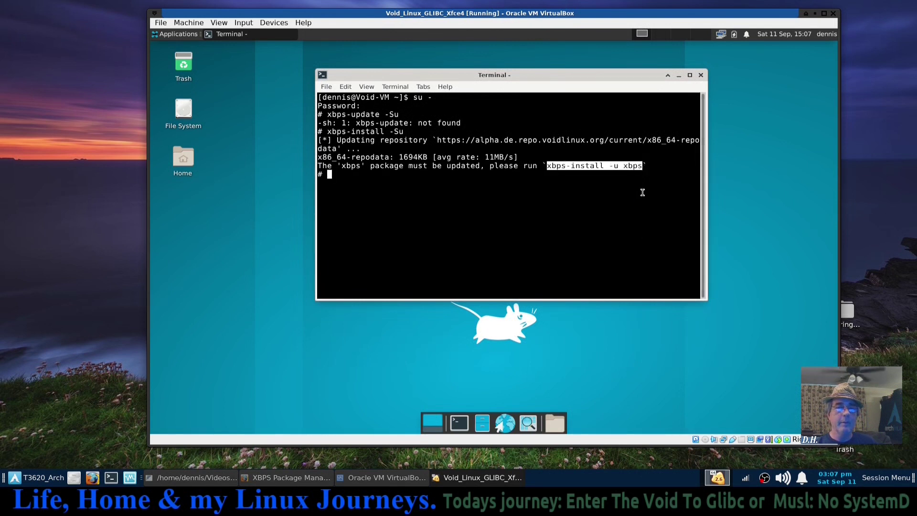
click(348, 177)
right_click(347, 177)
click(370, 228)
key(Return)
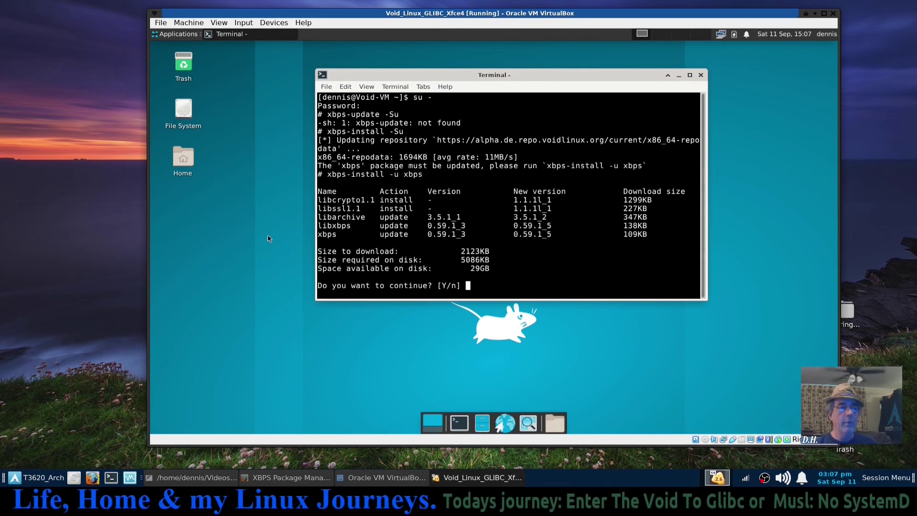
key(Return)
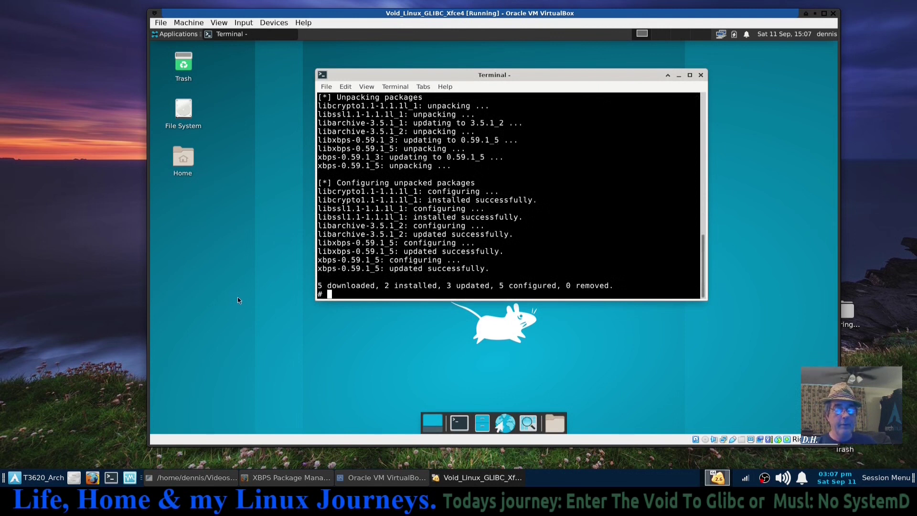
key(Up)
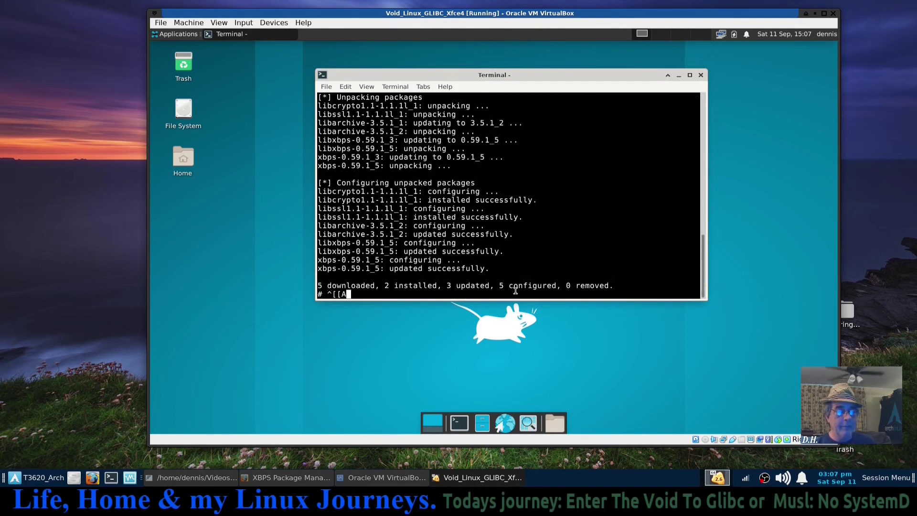
key(BackSpace)
key(BackSpace)
key(BackSpace)
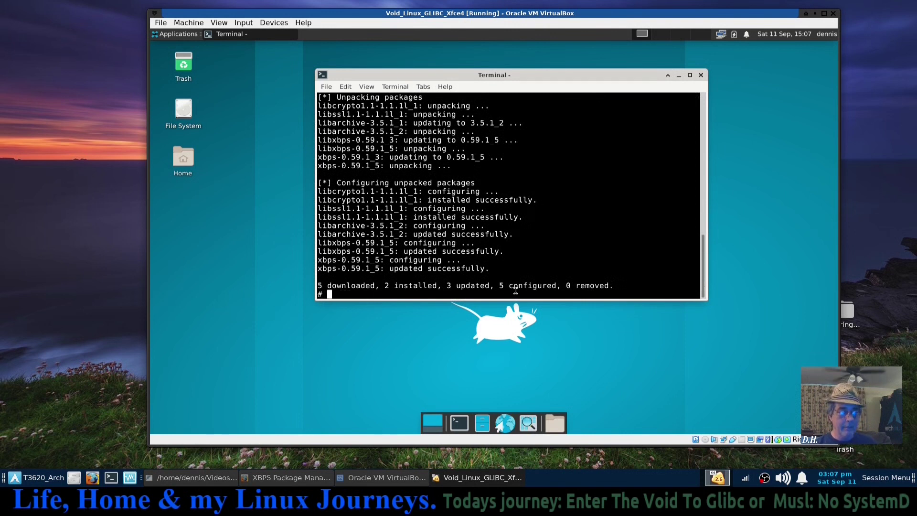
key(Up)
key(Up)
key(Up)
key(BackSpace)
key(BackSpace)
key(BackSpace)
key(BackSpace)
key(BackSpace)
key(BackSpace)
key(BackSpace)
key(BackSpace)
key(BackSpace)
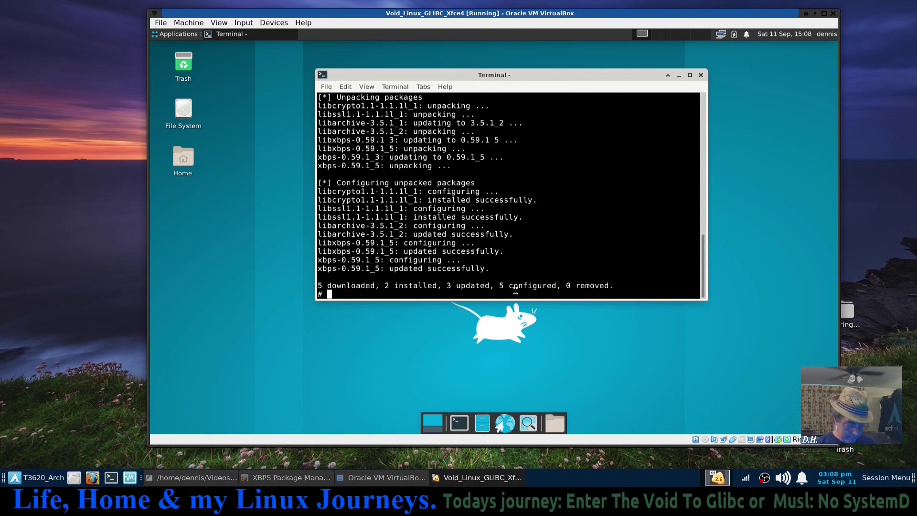
Start the full system update again with xbps-install -Su and accept the listed package changes
text(xbps-install -Su)
key(Return)
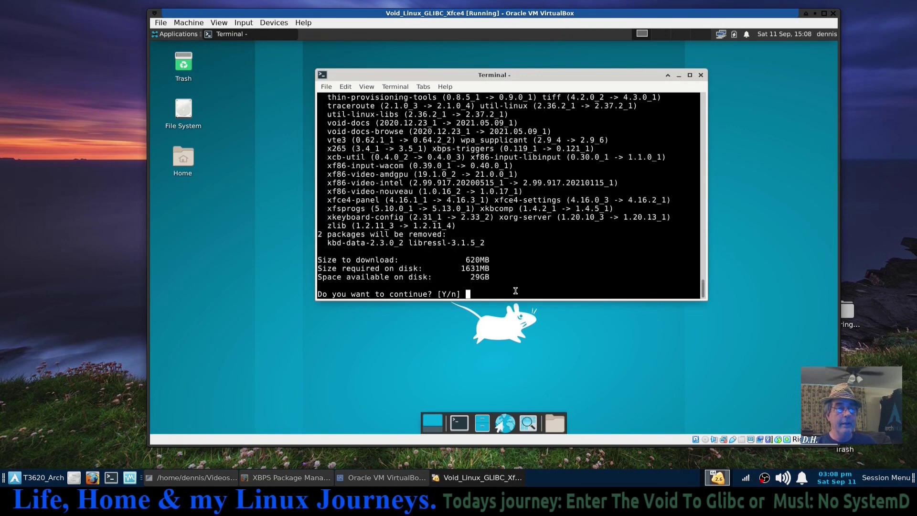
key(Return)
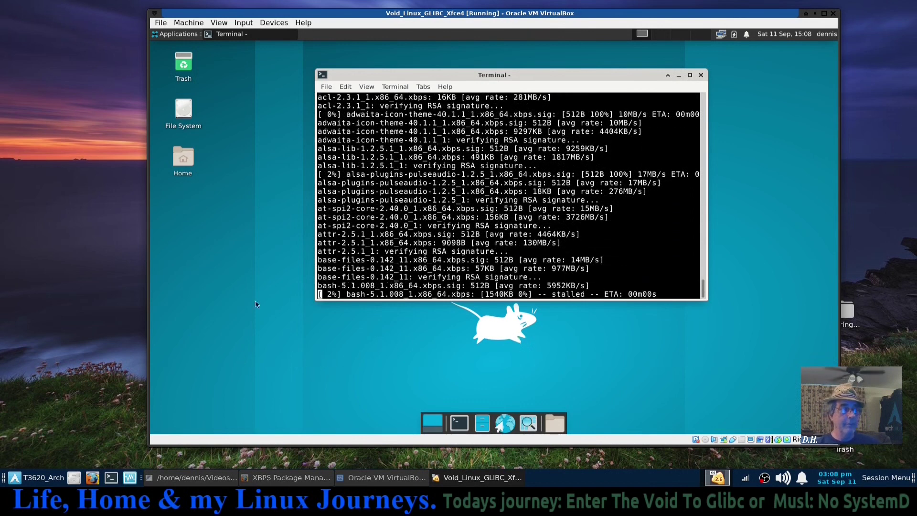
click(176, 35)
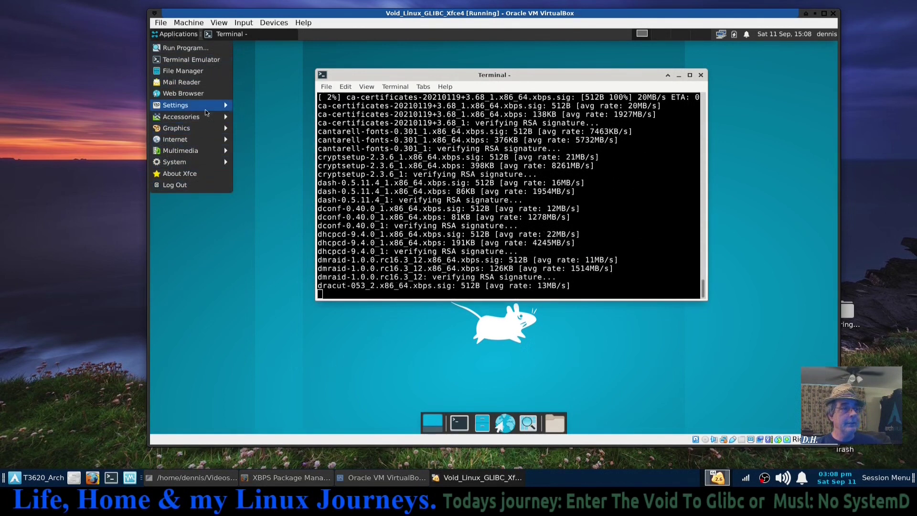
mouse_move(203, 105)
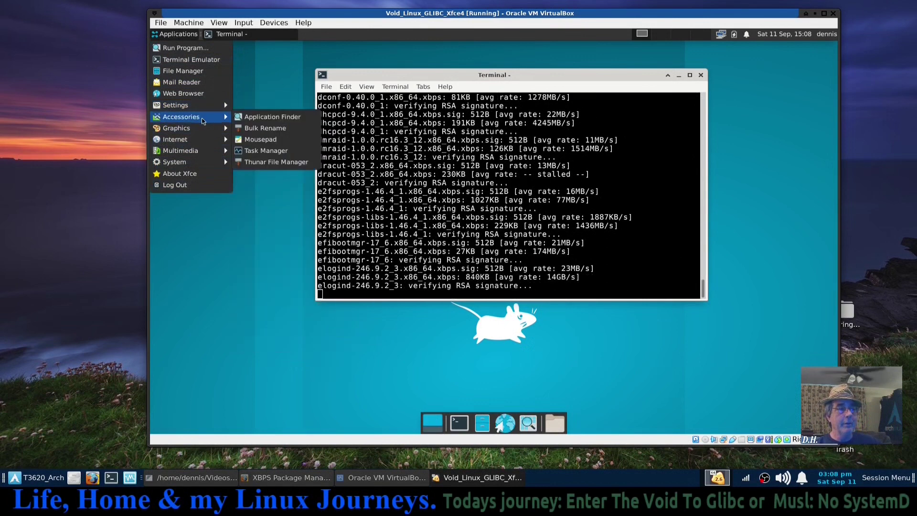
mouse_move(202, 130)
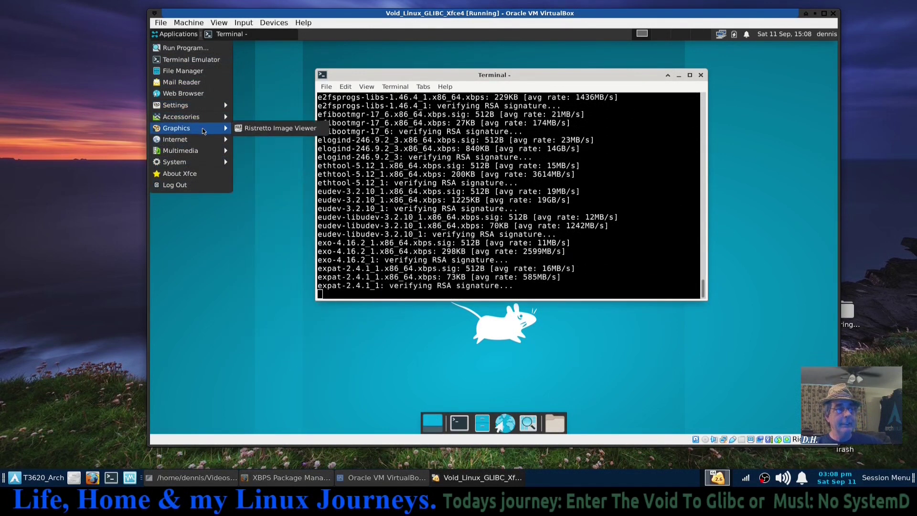
mouse_move(224, 142)
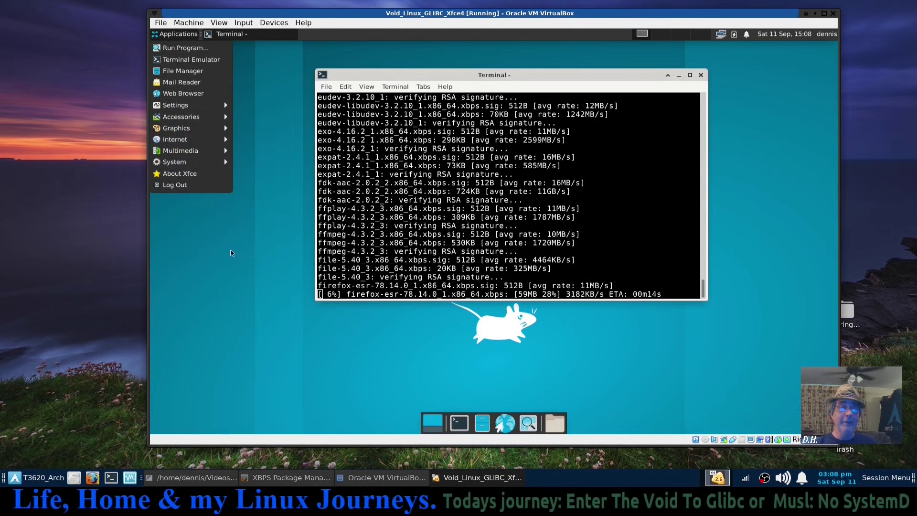
click(232, 254)
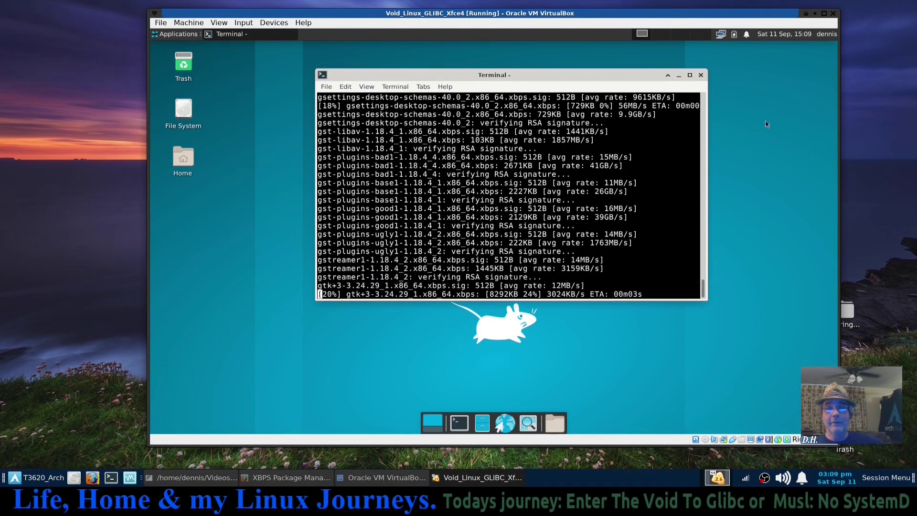
click(172, 33)
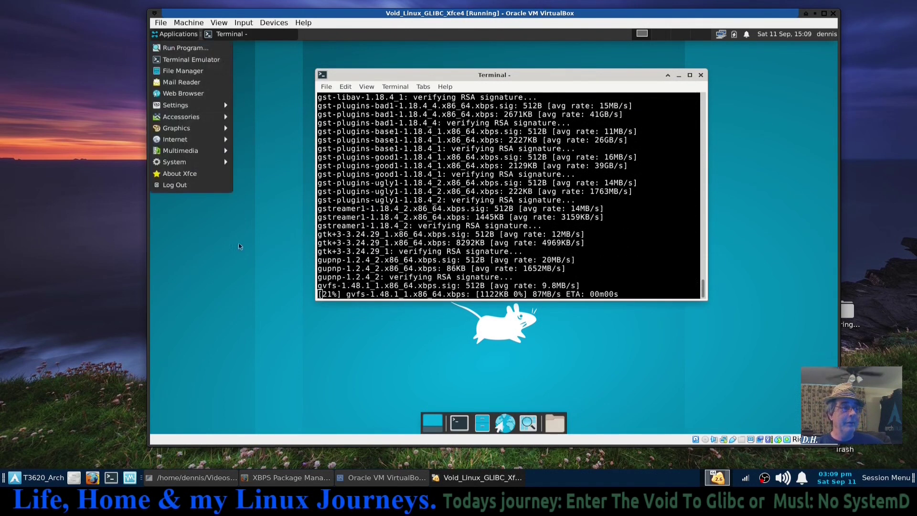
click(240, 247)
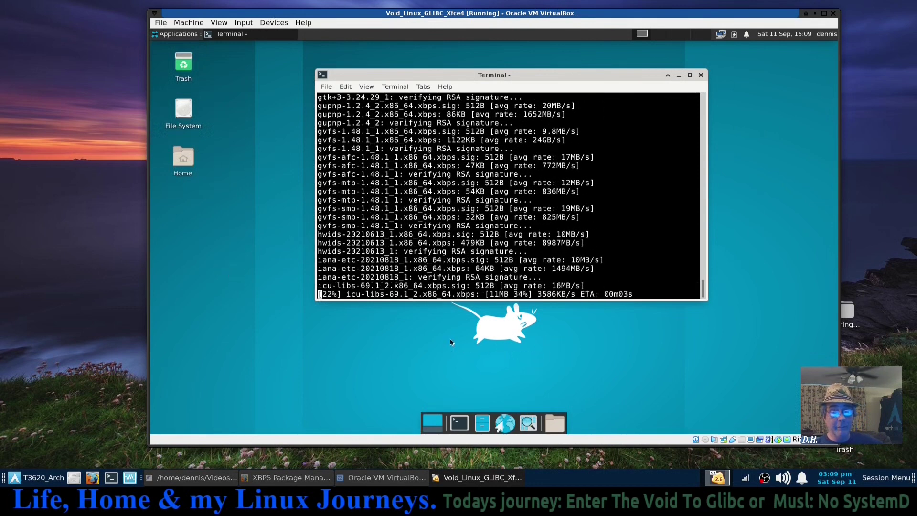
Switch to the XBPS Package Manager handbook page in Firefox and review the XBPS command list and the Updating section
click(287, 477)
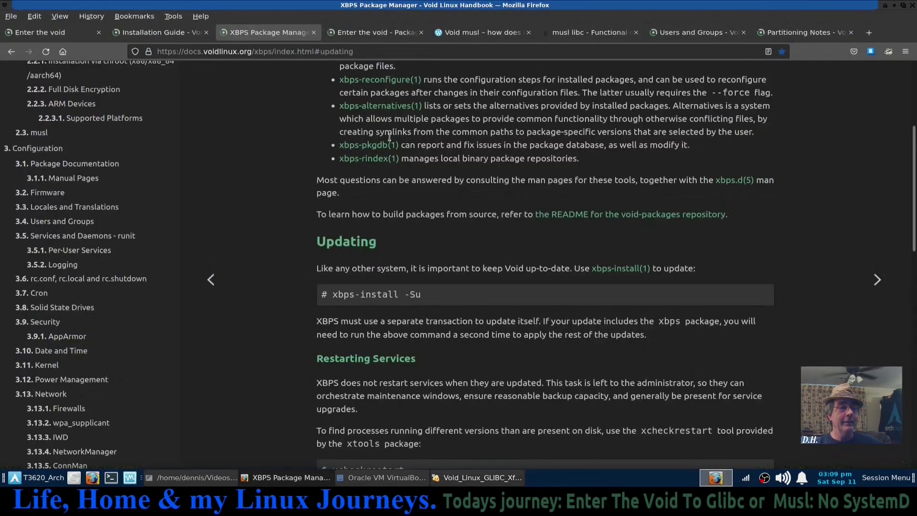
scroll(399, 225, up, 5)
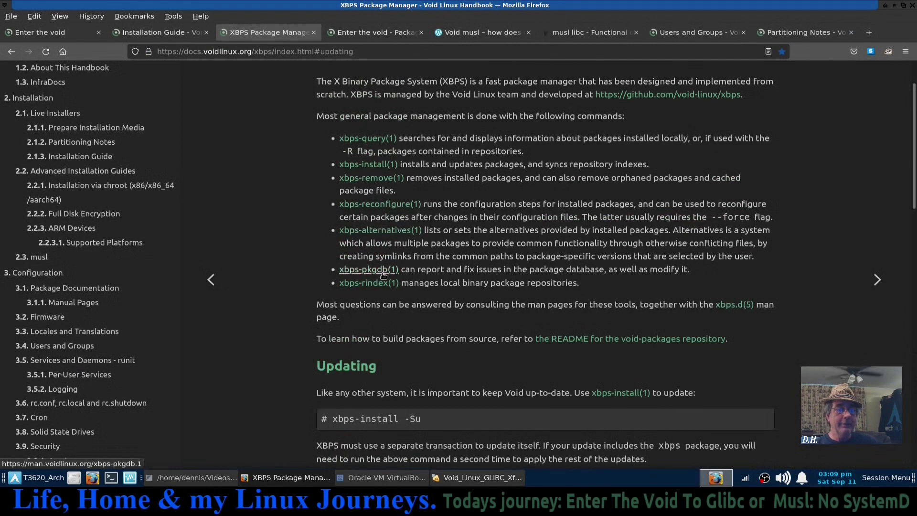
scroll(383, 275, down, 2)
scroll(382, 274, down, 2)
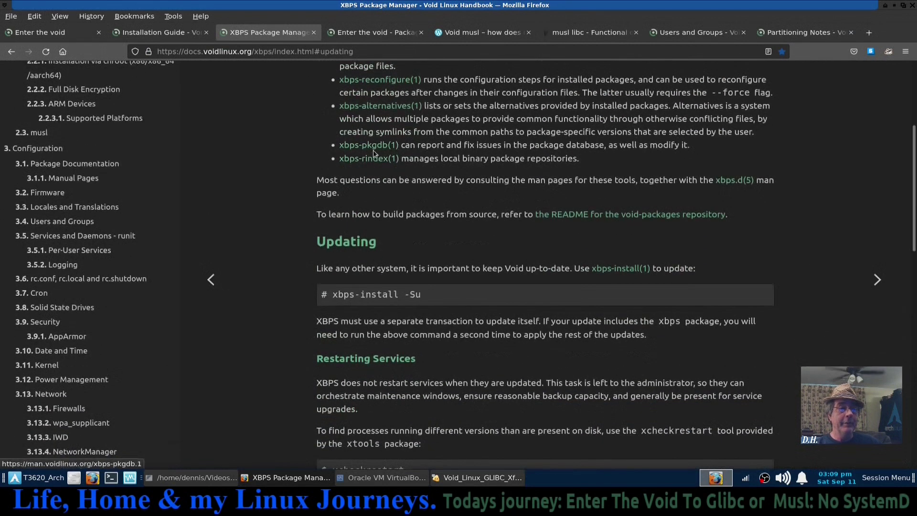
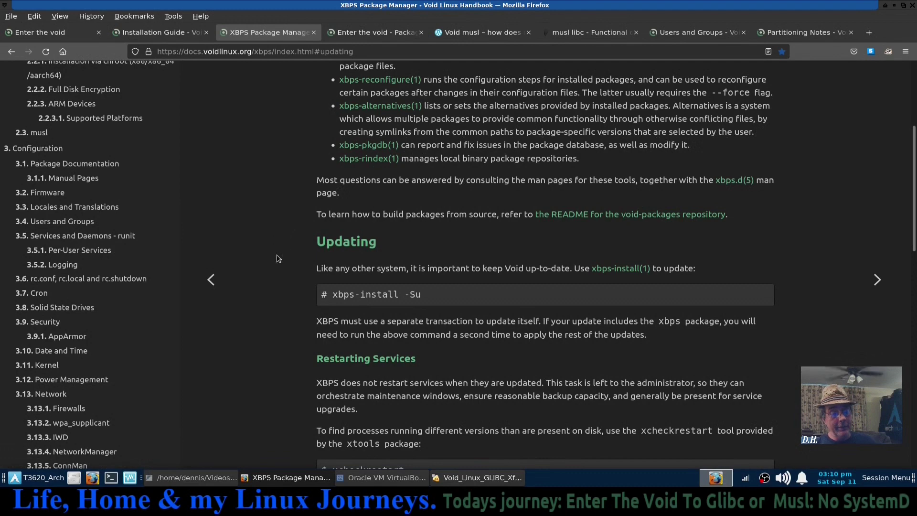
scroll(275, 259, down, 5)
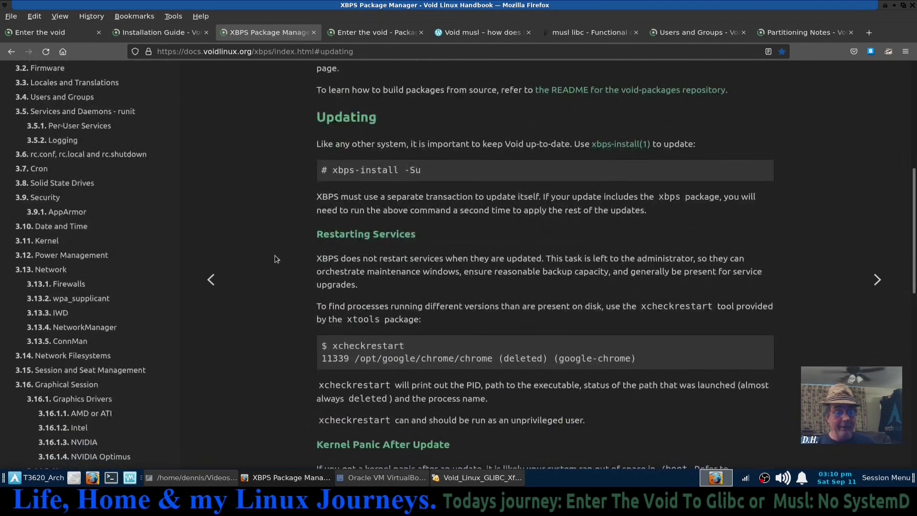
scroll(275, 258, up, 8)
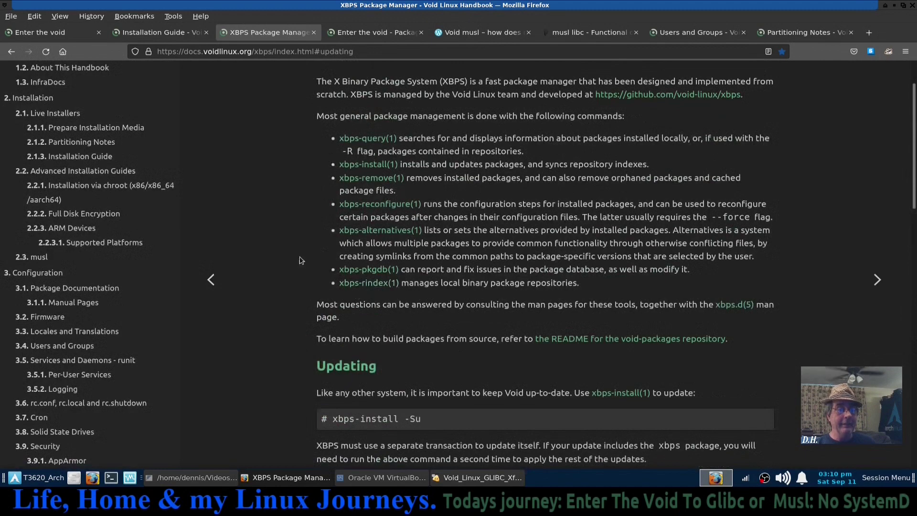
Read the handbook's Restarting Services, Kernel Panic After Update and Finding Files and Packages sections, including the xbps-query and xlocate examples
scroll(254, 266, down, 4)
scroll(255, 268, down, 6)
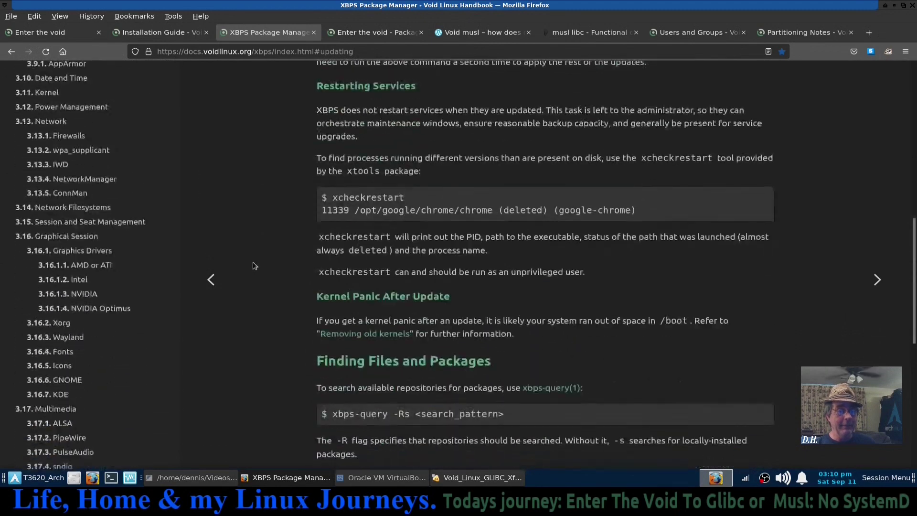
scroll(261, 272, down, 3)
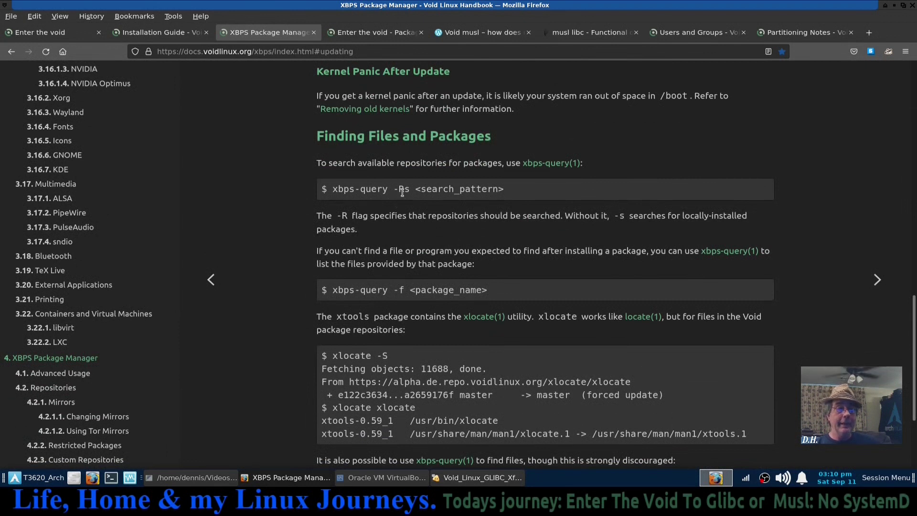
scroll(422, 234, down, 2)
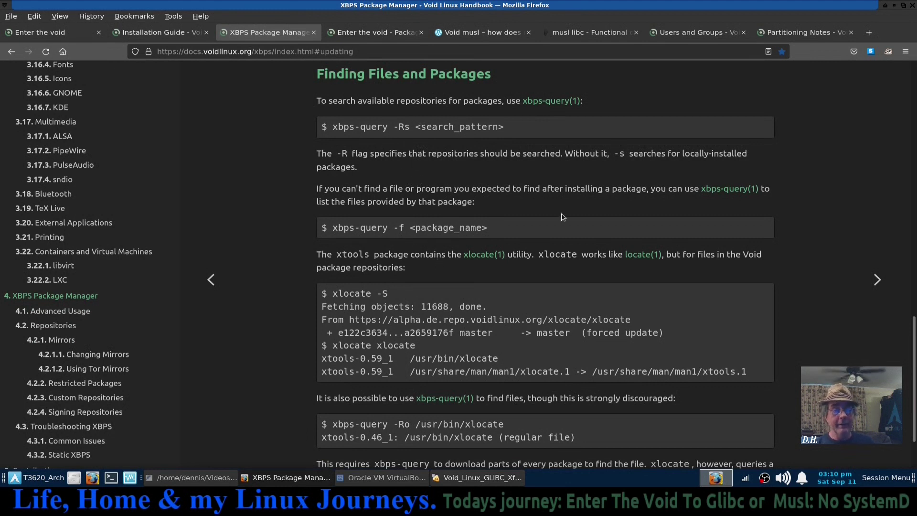
scroll(561, 213, down, 2)
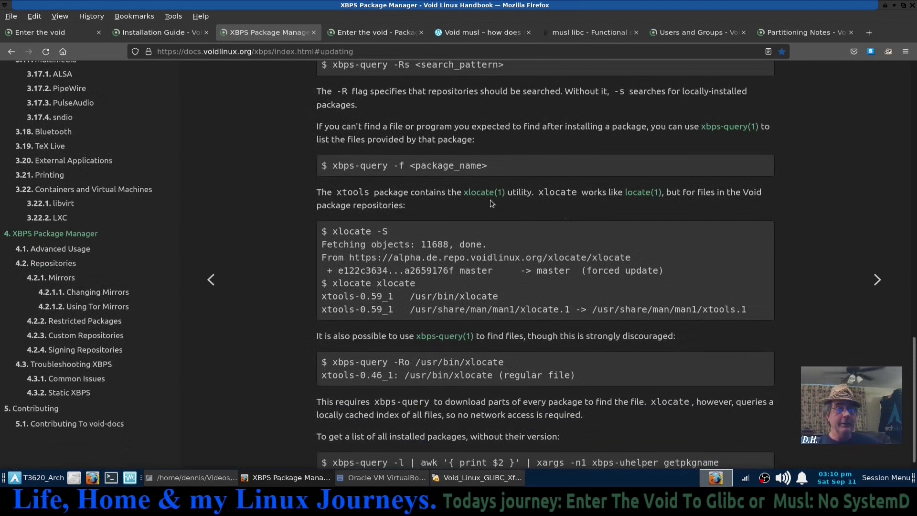
scroll(528, 212, down, 1)
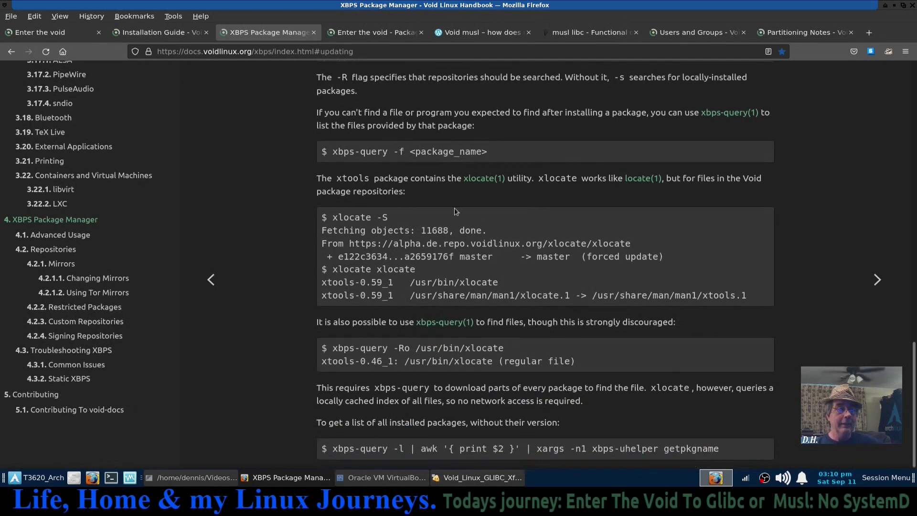
scroll(305, 352, up, 15)
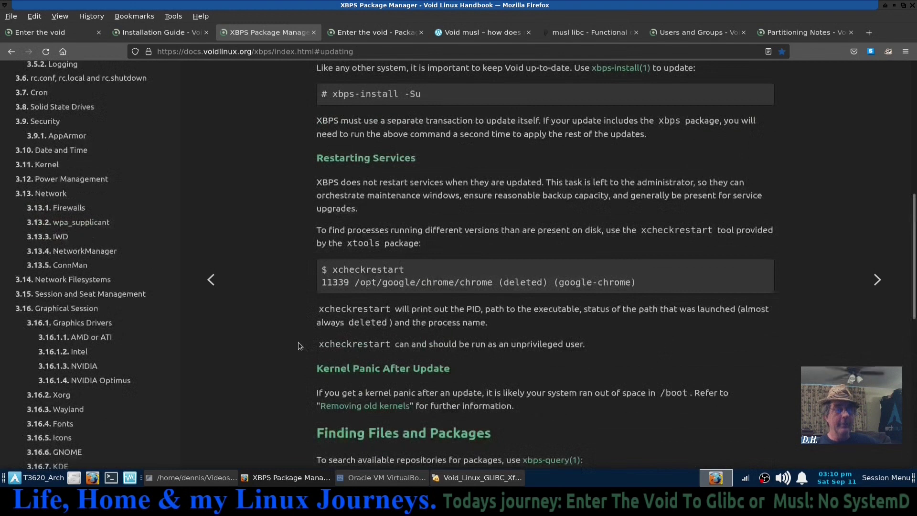
Search the Void Linux binary packages page for kdenlive on the x86_64 architecture
click(375, 32)
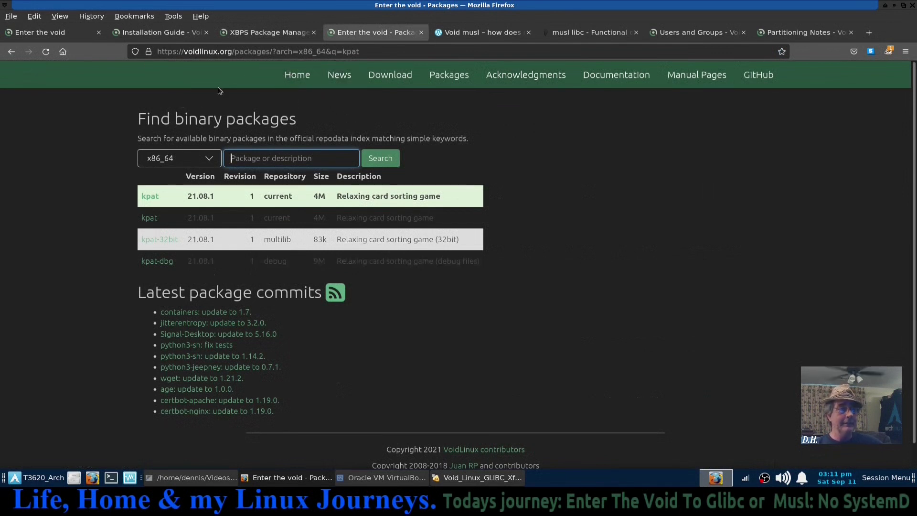
click(321, 162)
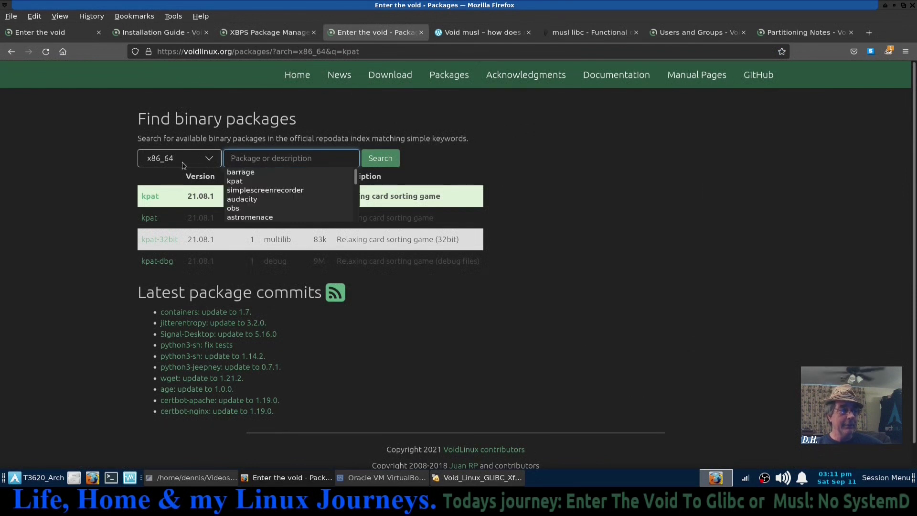
click(339, 161)
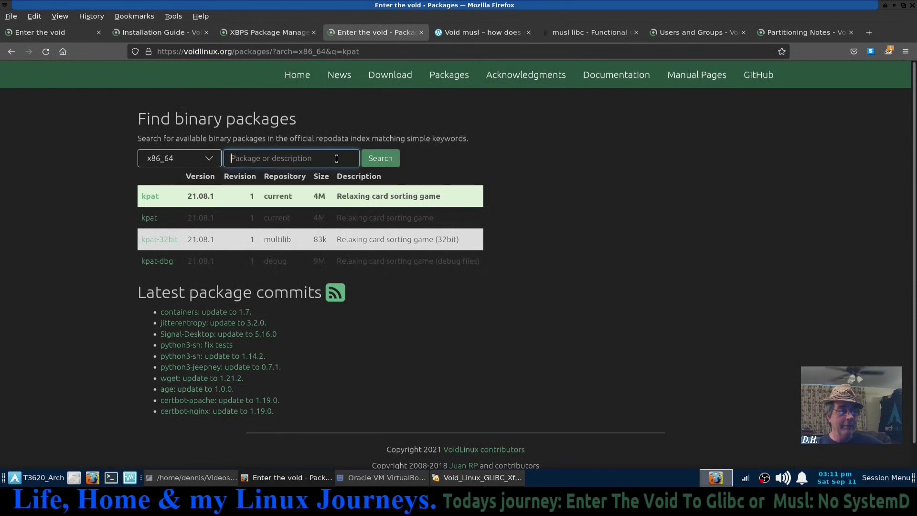
click(312, 158)
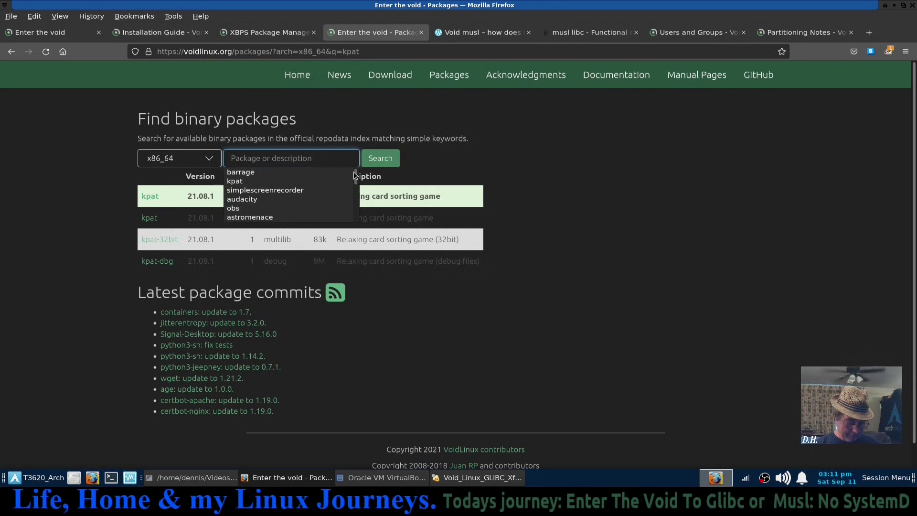
text(kdenlive)
key(Return)
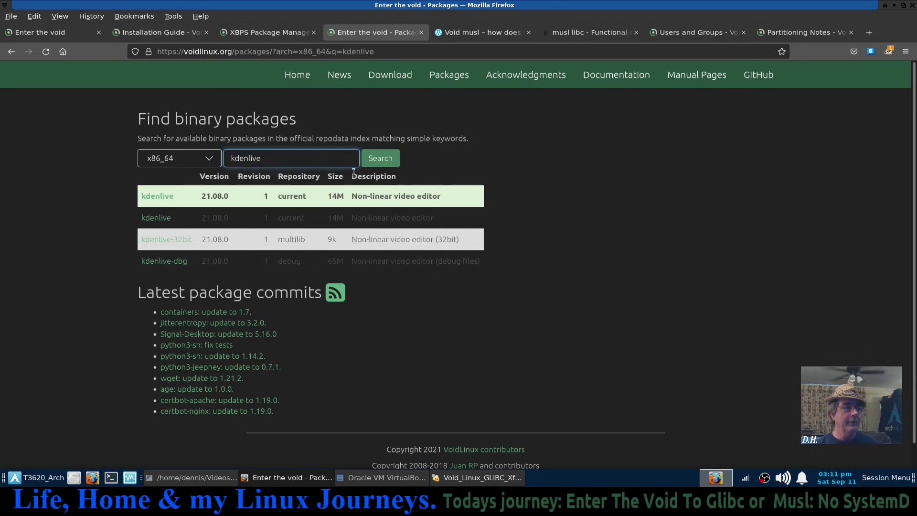
Replace the package search term with obs and run the search
click(280, 157)
key(BackSpace)
key(BackSpace)
key(BackSpace)
key(BackSpace)
key(BackSpace)
key(BackSpace)
key(BackSpace)
key(BackSpace)
text(obs)
key(Return)
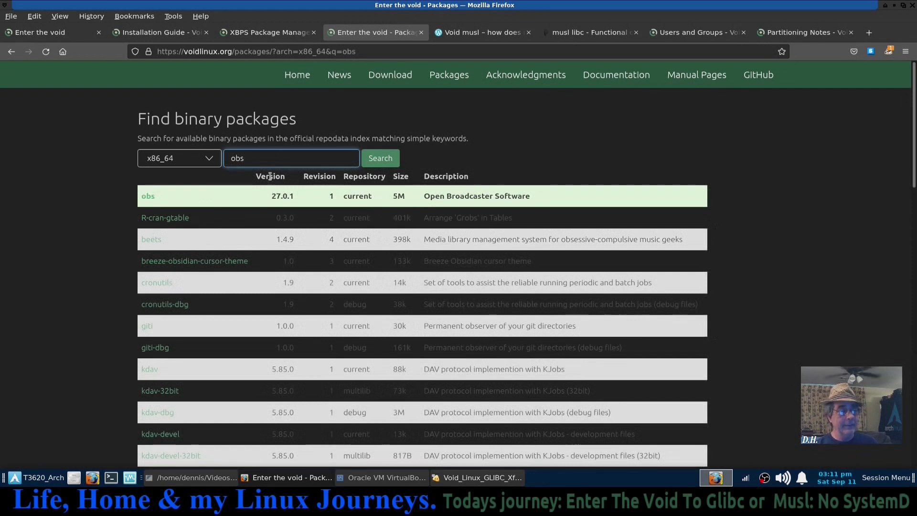
Search the Void Linux binary packages for audacious
click(236, 165)
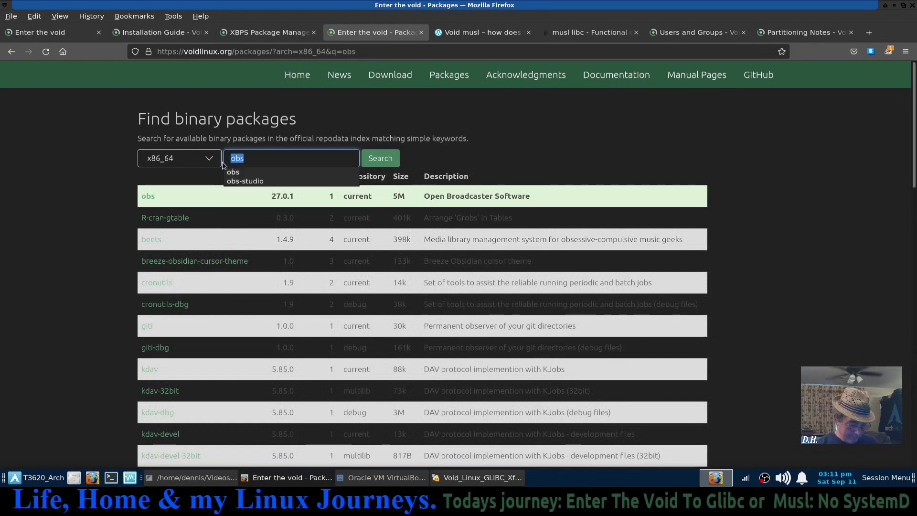
text(audacious)
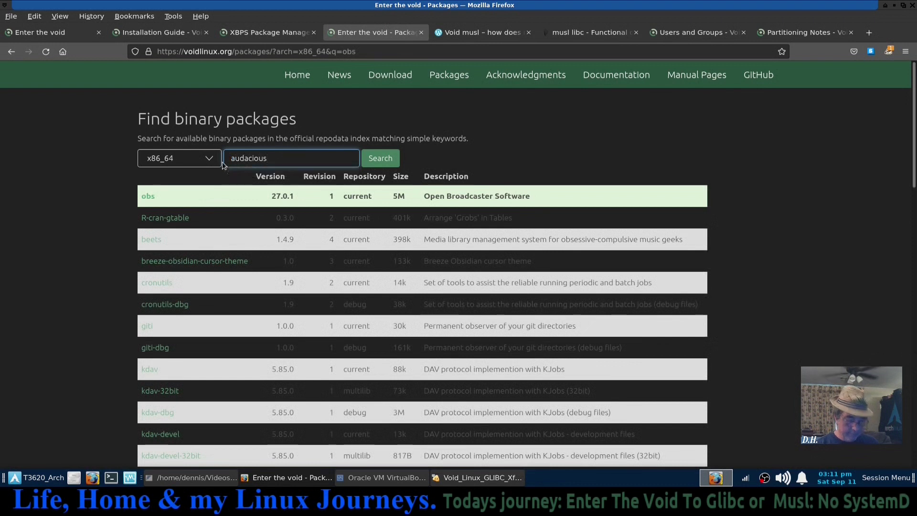
key(Return)
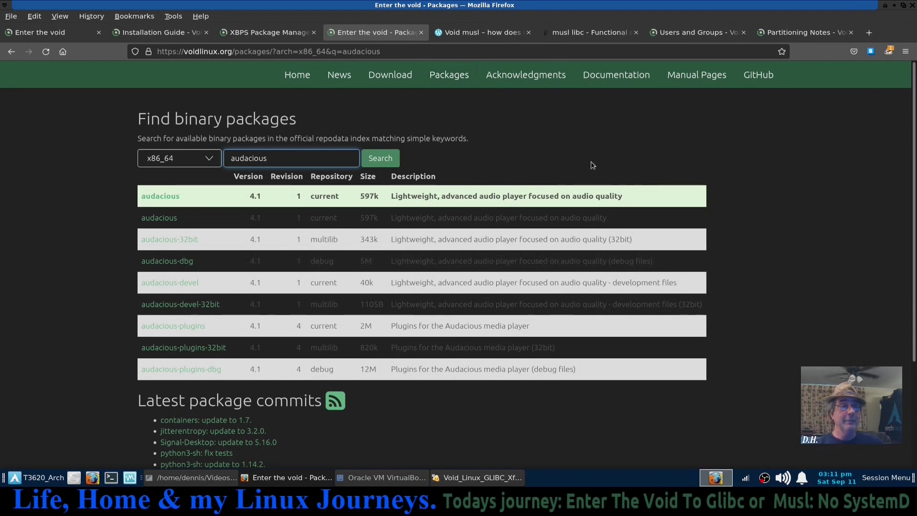
Read the article comparing Void musl with glibc, and open the musl libc wiki page on functional differences from glibc
click(463, 36)
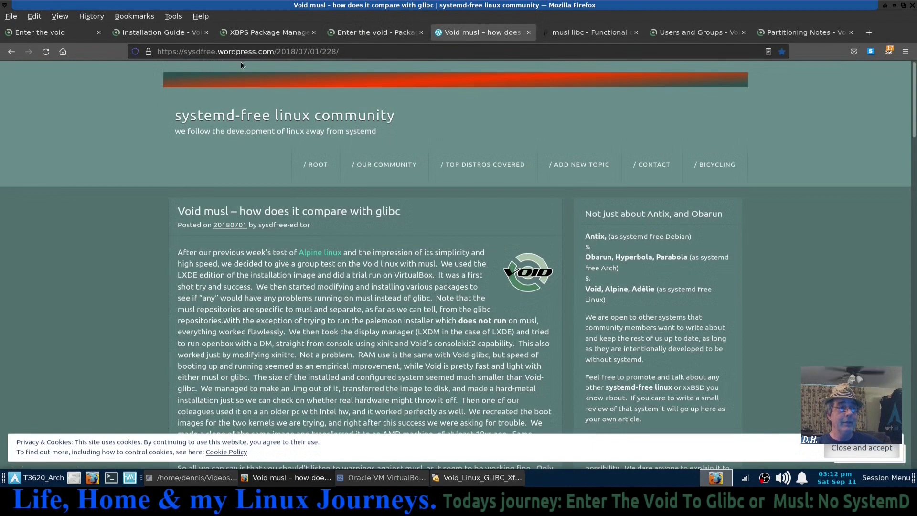
scroll(159, 281, down, 5)
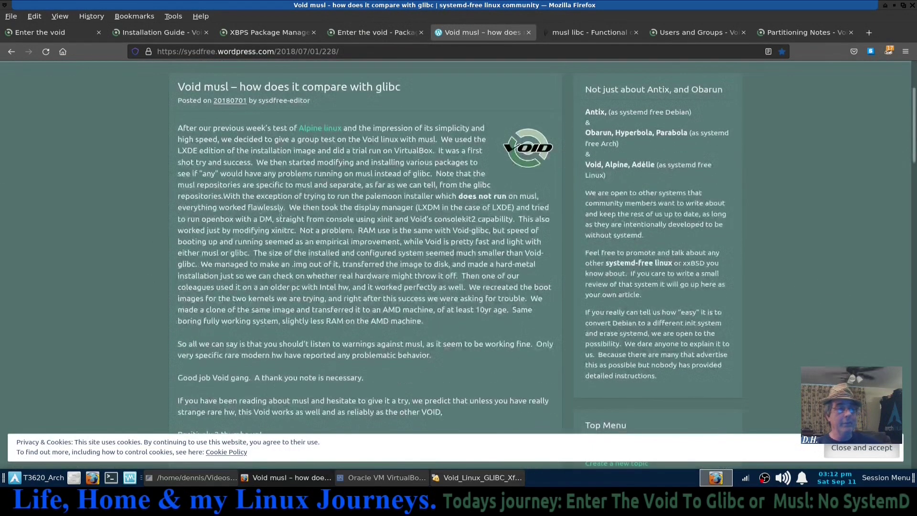
scroll(296, 247, down, 7)
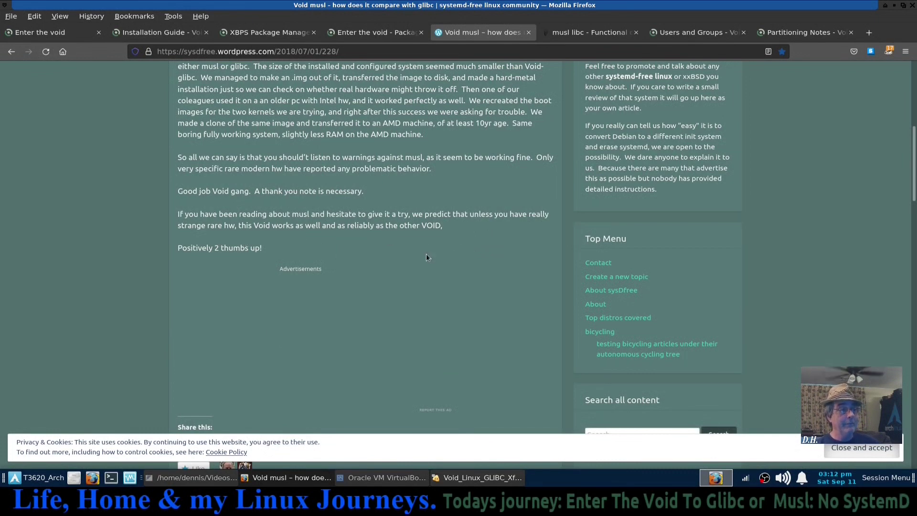
scroll(355, 285, up, 5)
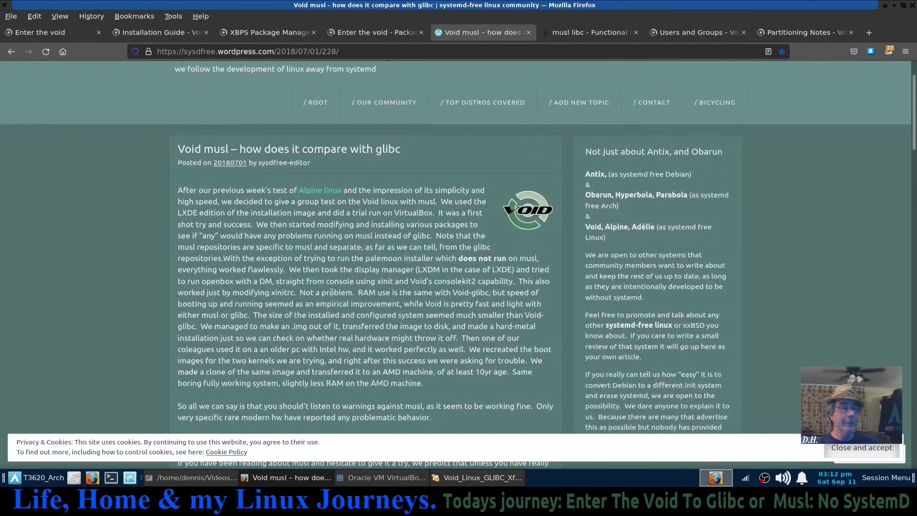
scroll(354, 285, up, 2)
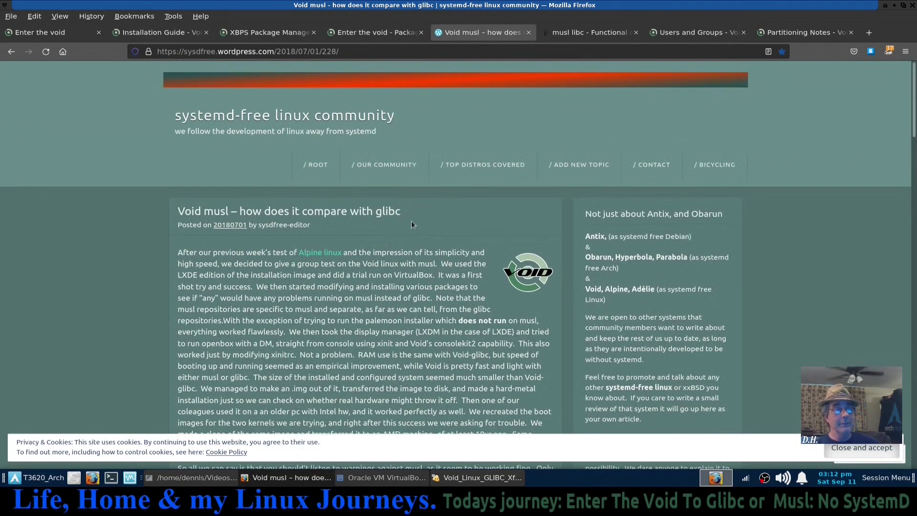
click(596, 33)
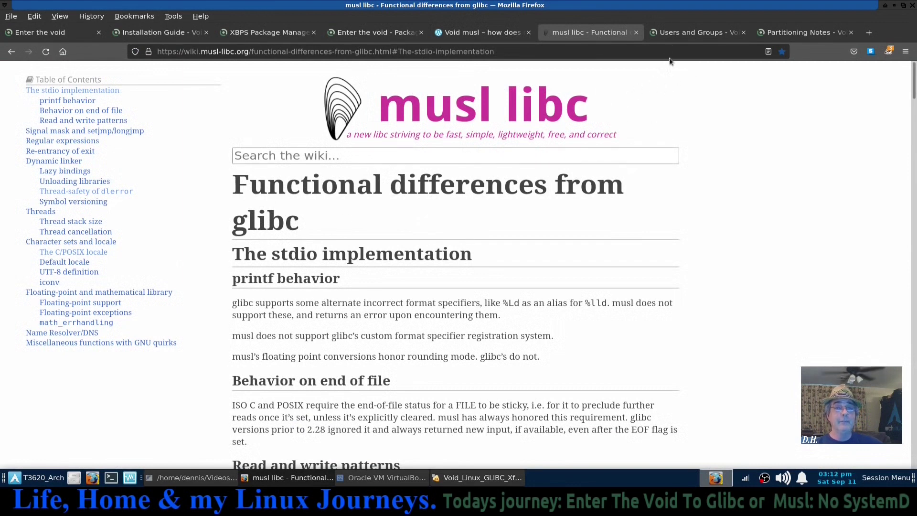
Examine the Default Groups table on the handbook's Users and Groups page, highlighting the users and xbuilder entries, and return to the page's beginning
click(676, 33)
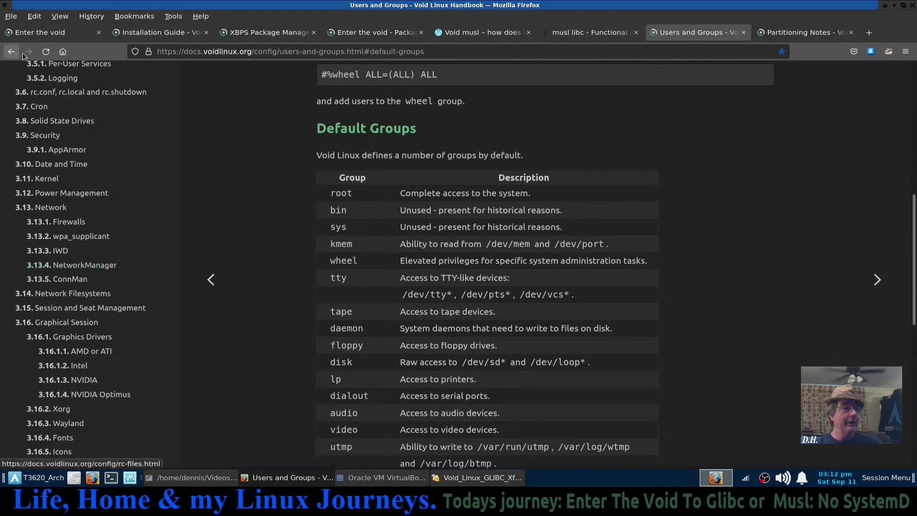
scroll(459, 299, down, 2)
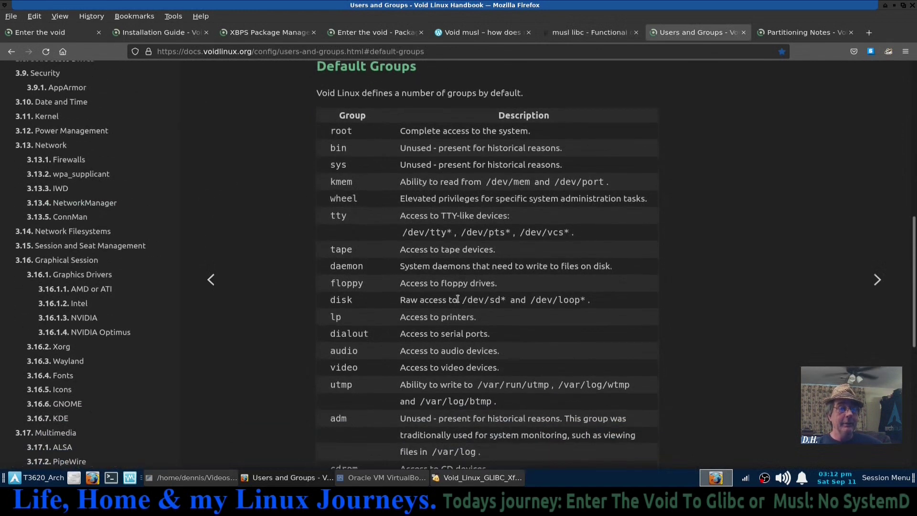
scroll(457, 299, down, 2)
scroll(422, 261, down, 1)
scroll(422, 263, down, 4)
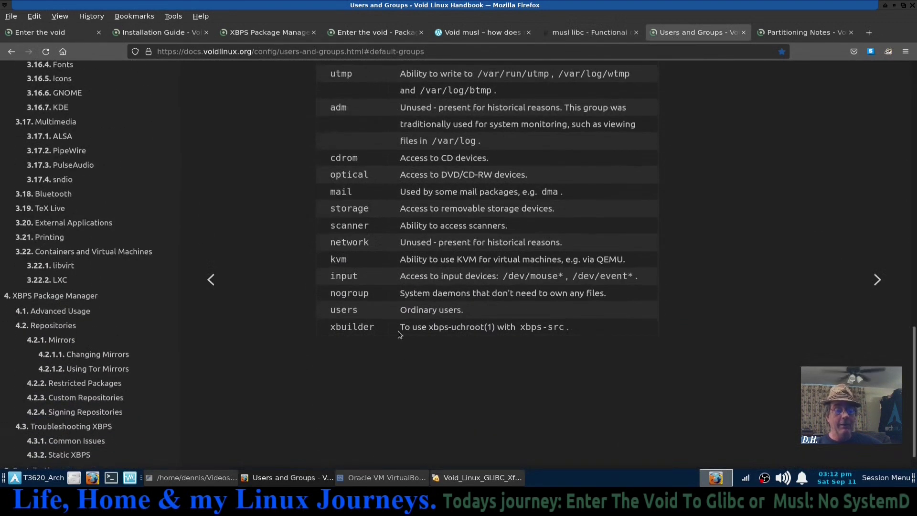
drag(329, 309, 359, 311)
click(377, 400)
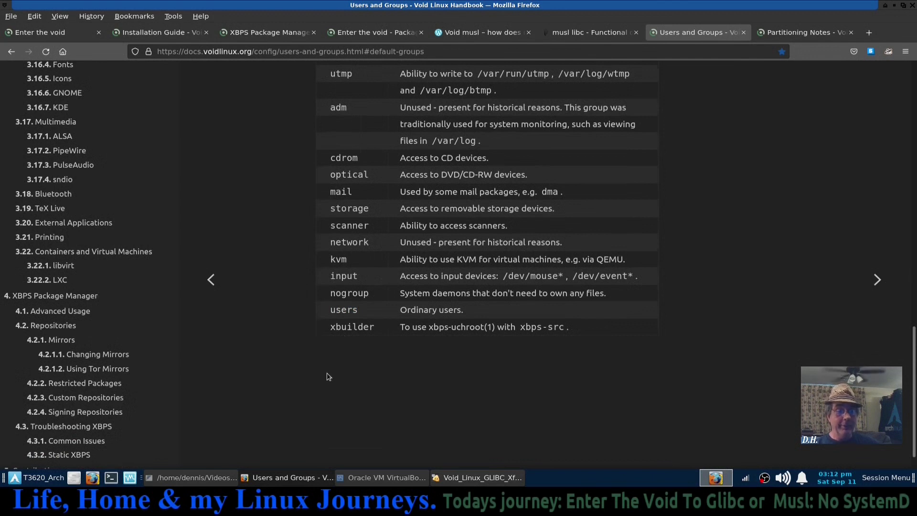
drag(403, 314, 474, 328)
click(646, 373)
scroll(646, 373, up, 15)
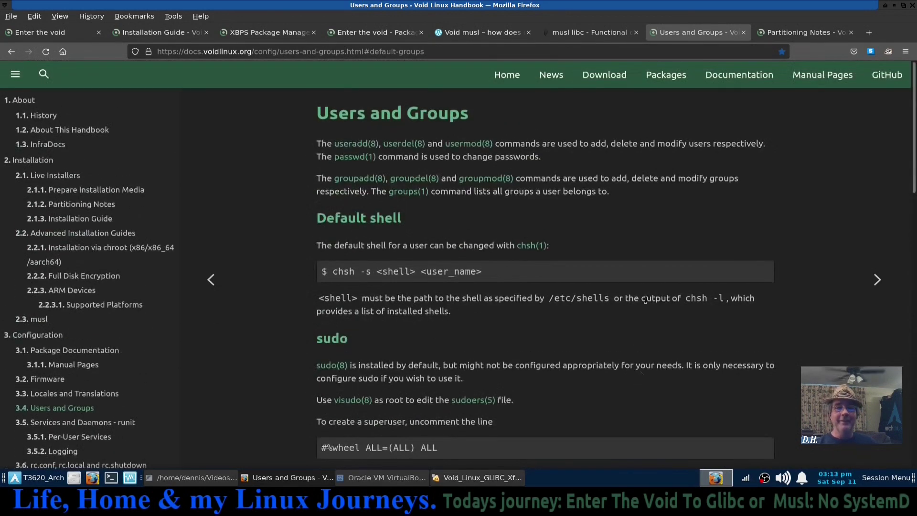
Review the UEFI, swap and boot partition recommendations on the handbook's Partitioning Notes page, and return to its beginning
click(783, 33)
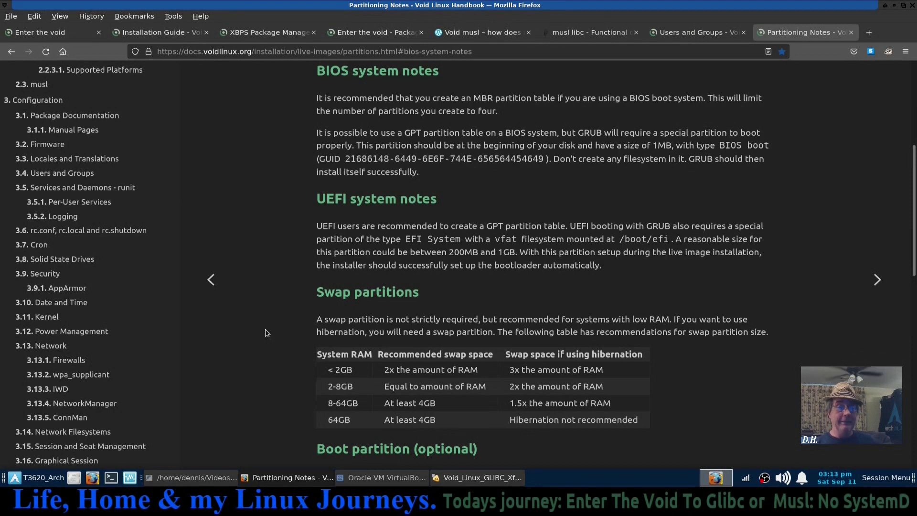
scroll(584, 239, down, 5)
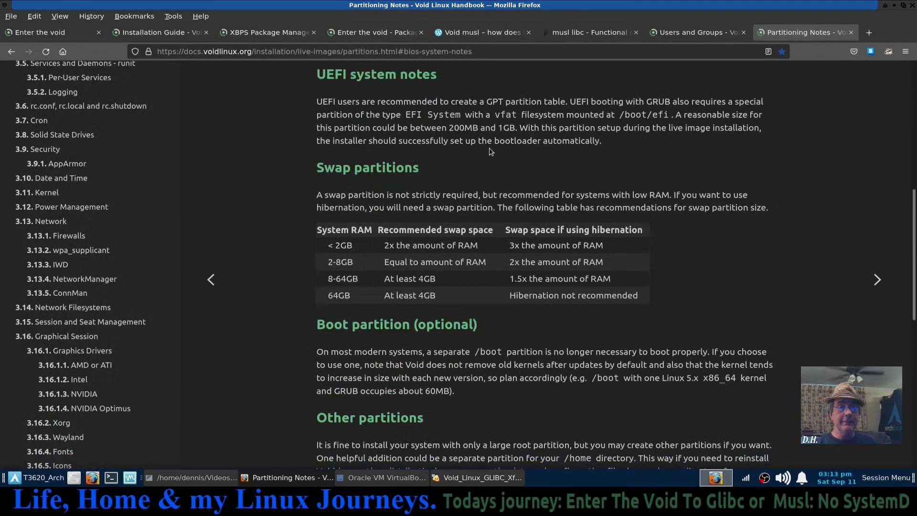
key(Home)
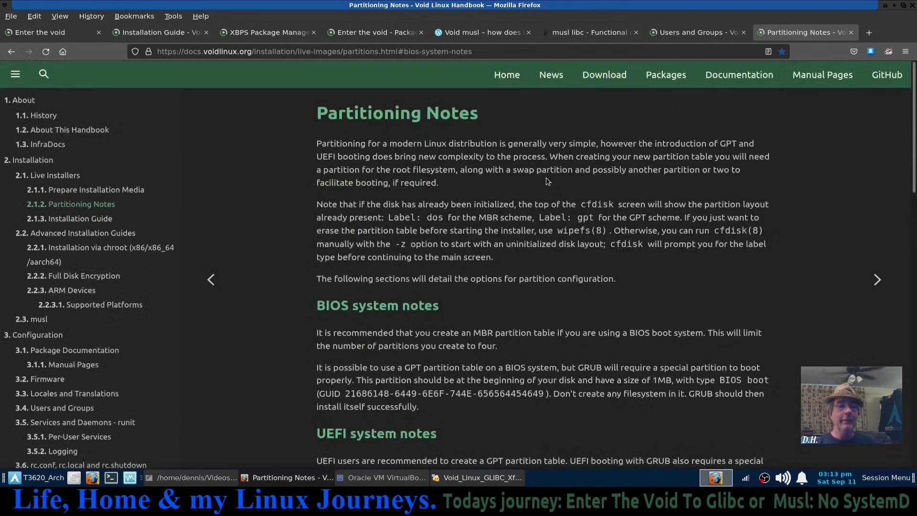
Close Firefox and the VoidLinux_Notes text file, and shift the running GLIBC virtual machine window aside on the host desktop
click(40, 32)
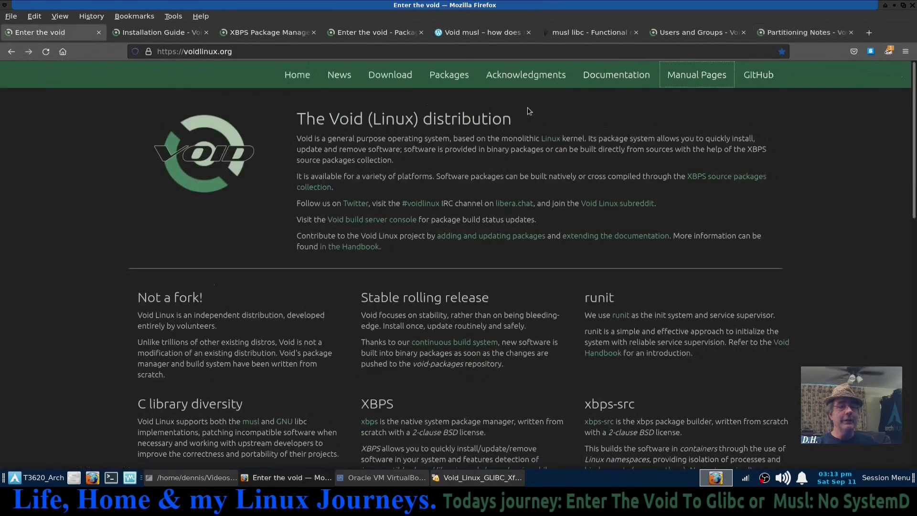
click(894, 6)
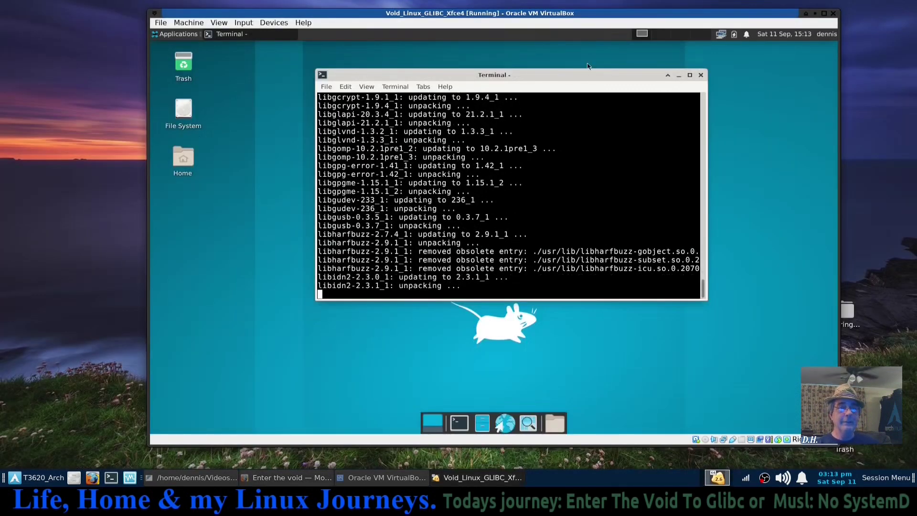
drag(657, 16, 730, 18)
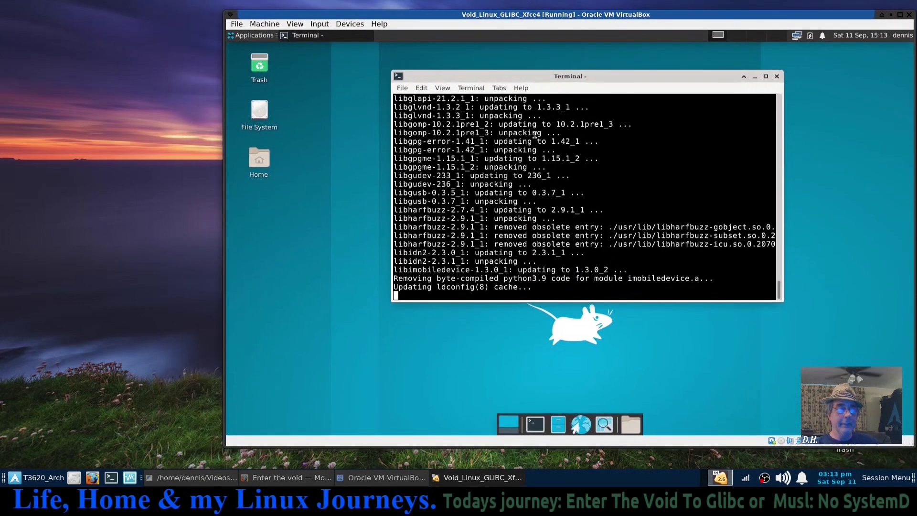
click(282, 478)
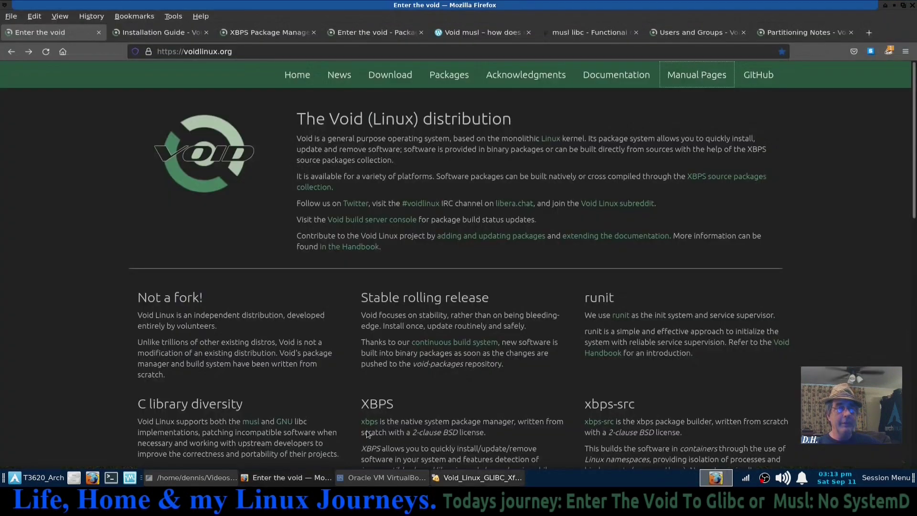
click(913, 7)
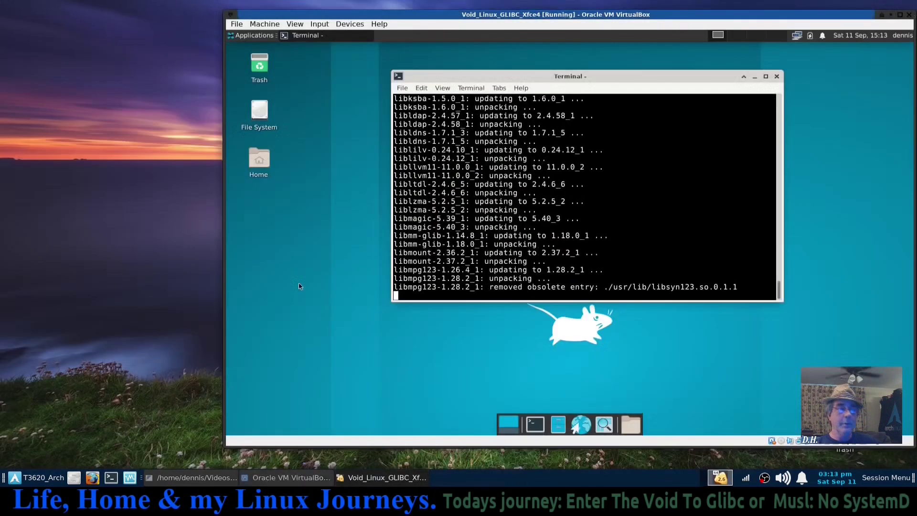
click(185, 483)
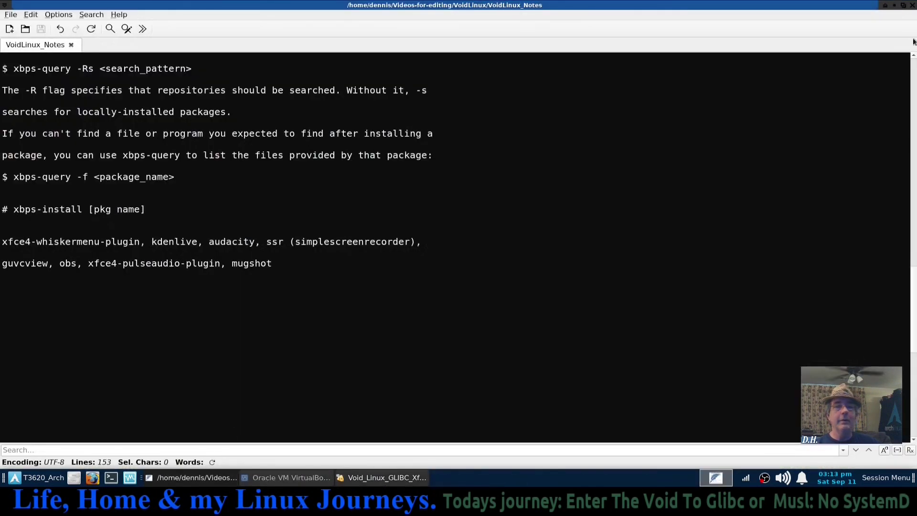
click(913, 6)
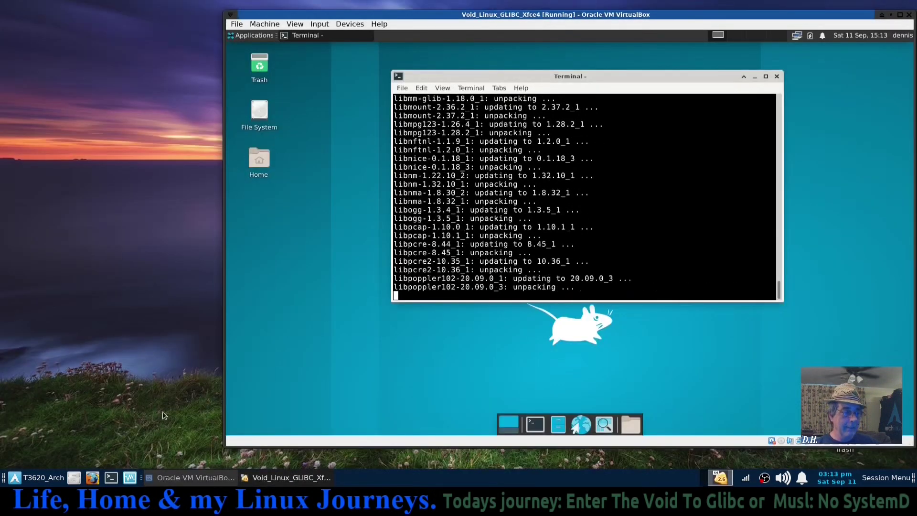
Start the Void Linux musl Xfce4 virtual machine from the VirtualBox Manager and boot its Void GNU/Linux entry
click(191, 477)
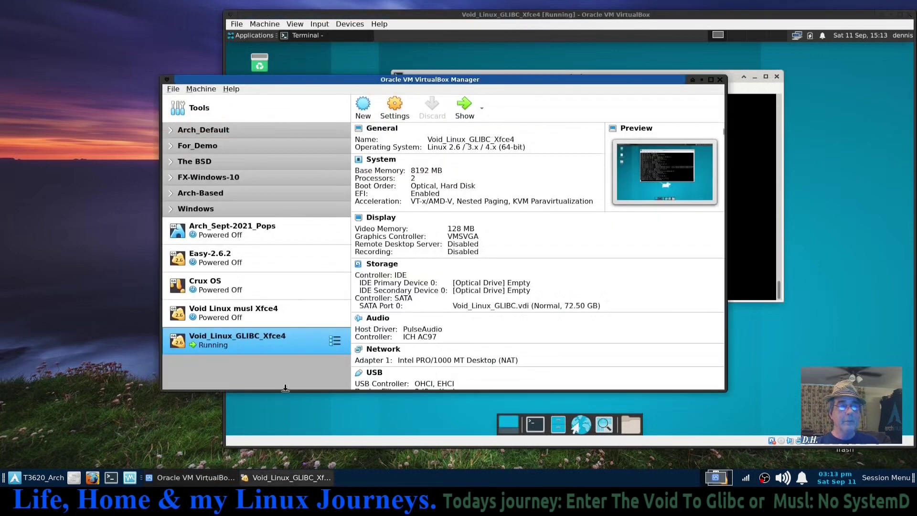
click(247, 311)
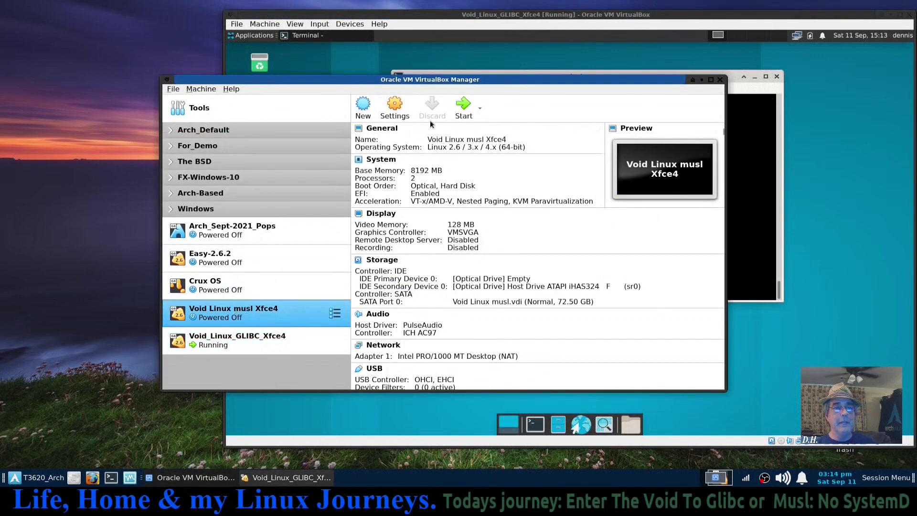
click(463, 113)
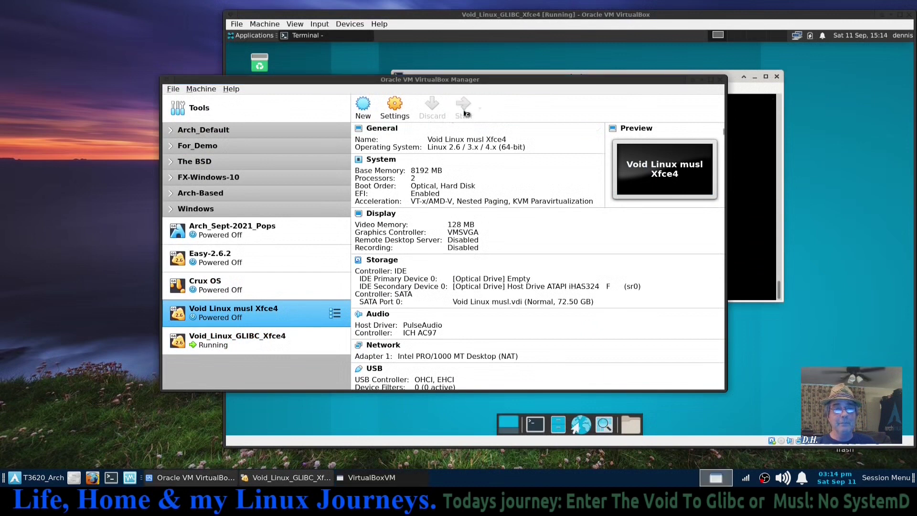
click(702, 80)
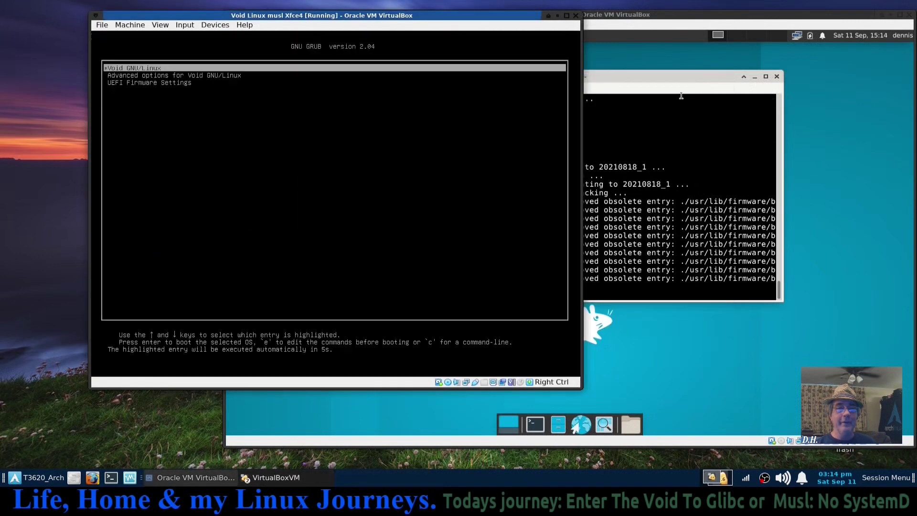
key(Return)
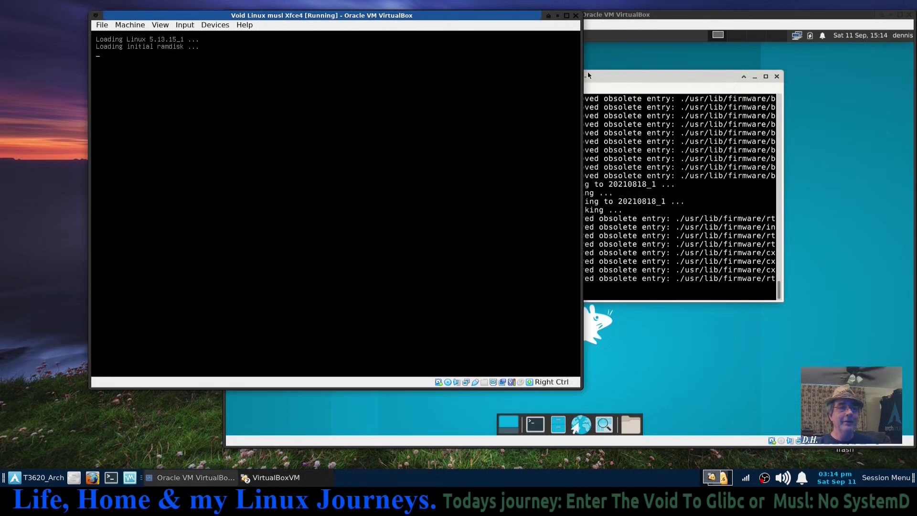
Arrange the musl and GLIBC virtual machine windows side by side, keeping the update terminal in view, and resize the musl window
drag(591, 16, 727, 22)
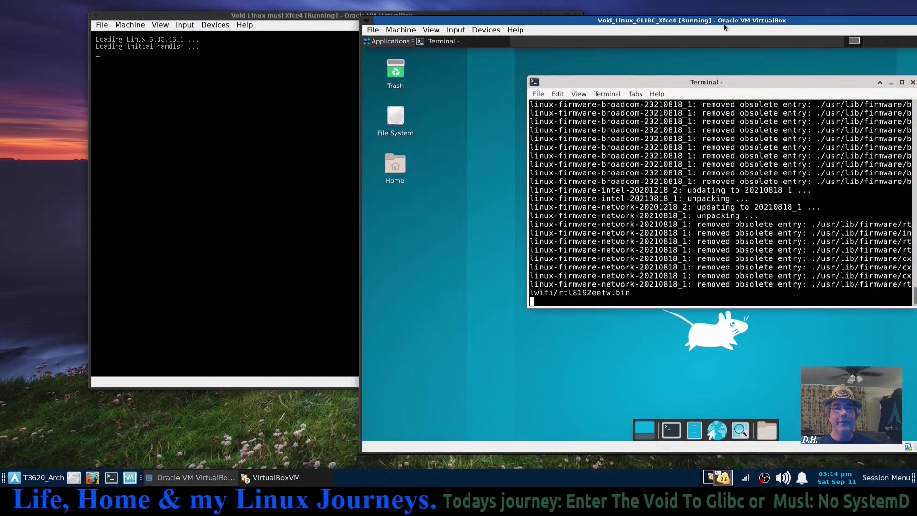
drag(712, 86, 559, 142)
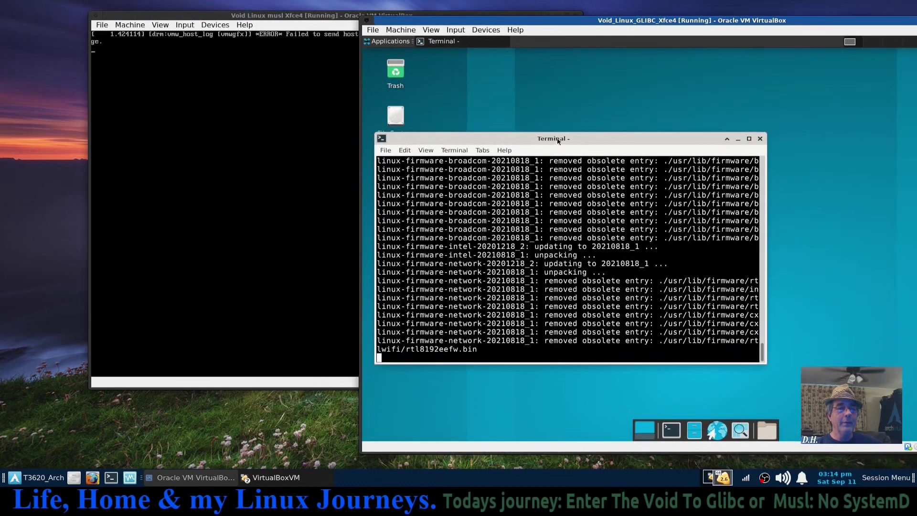
drag(497, 23, 618, 20)
drag(341, 16, 260, 13)
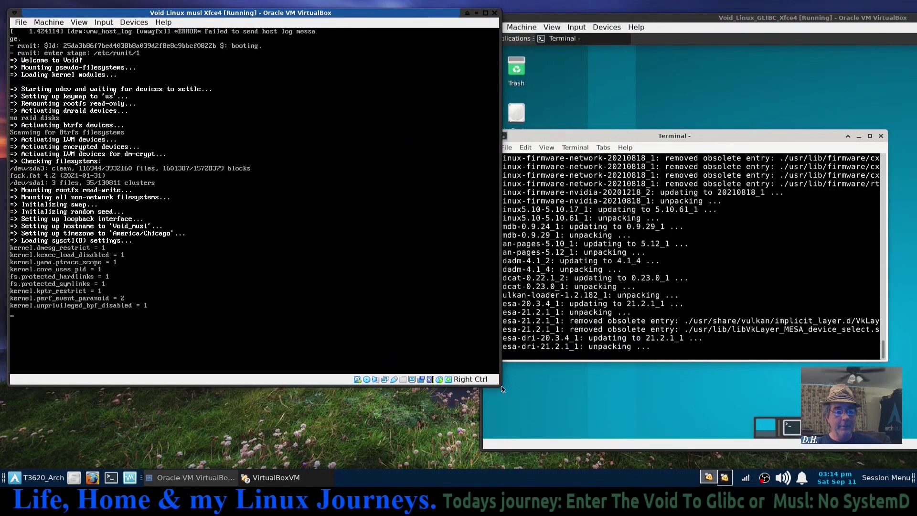
drag(499, 386, 483, 436)
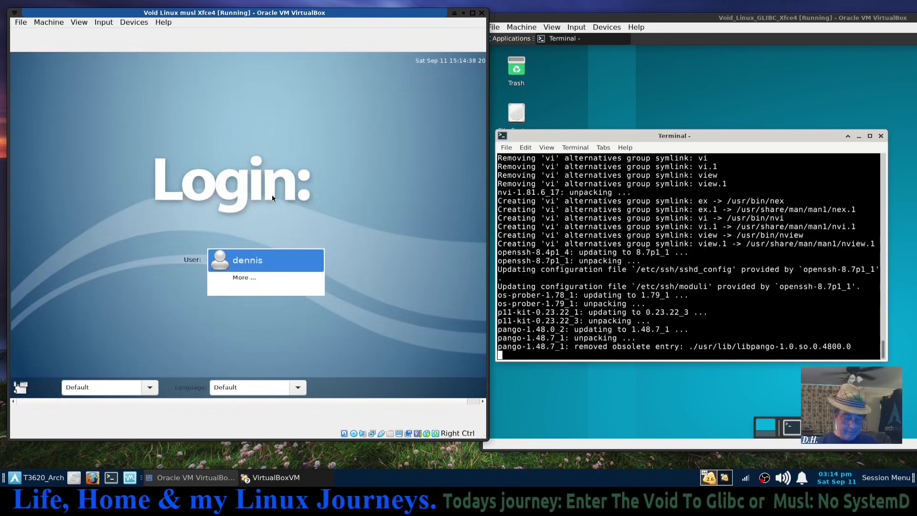
Log in to the musl virtual machine with the listed user's account password and dismiss the network connection notification
key(Return)
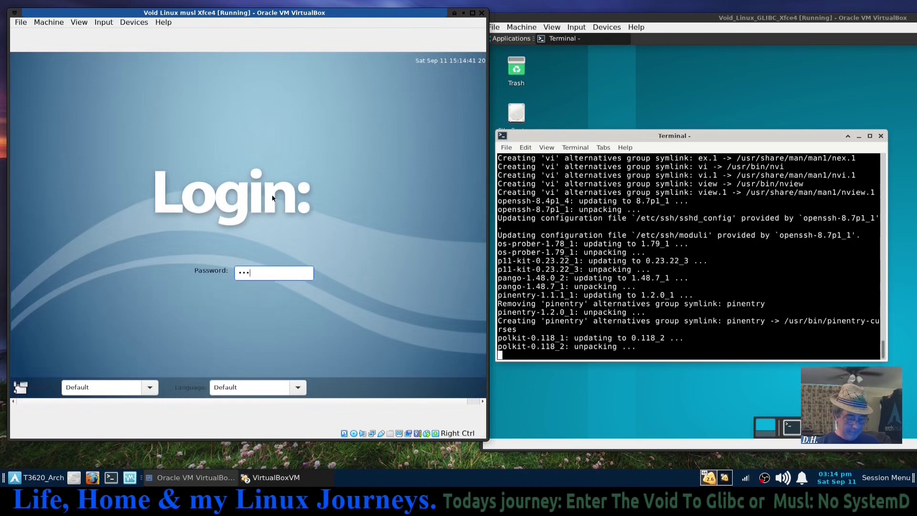
key(Return)
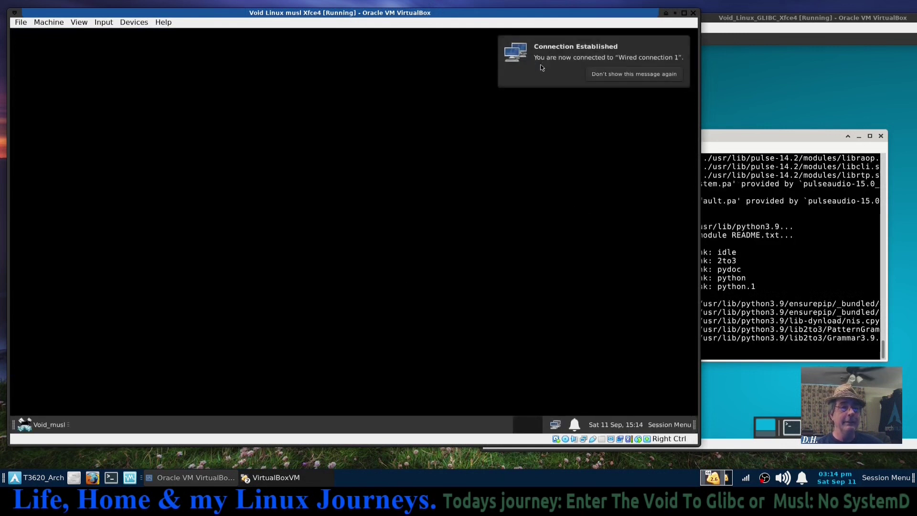
click(535, 82)
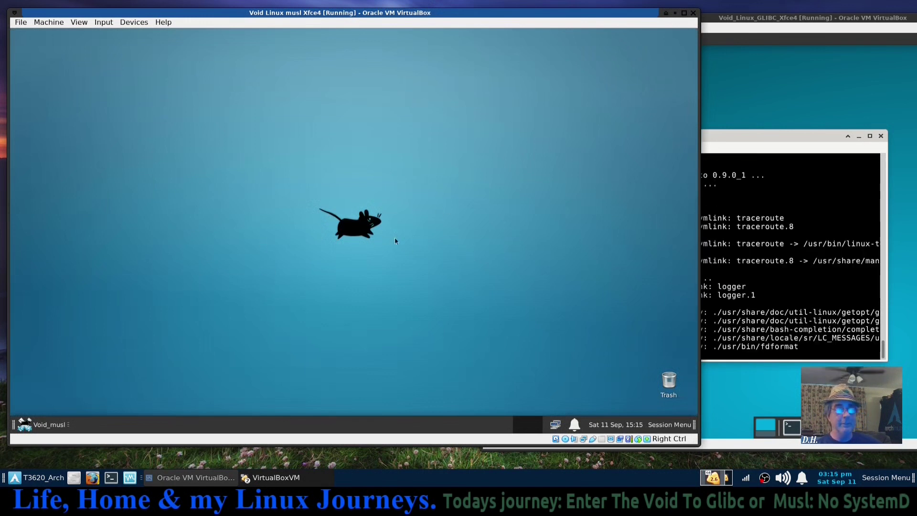
Examine the applications installed on the musl system under Games, Accessories, System, Multimedia and Graphics
click(28, 424)
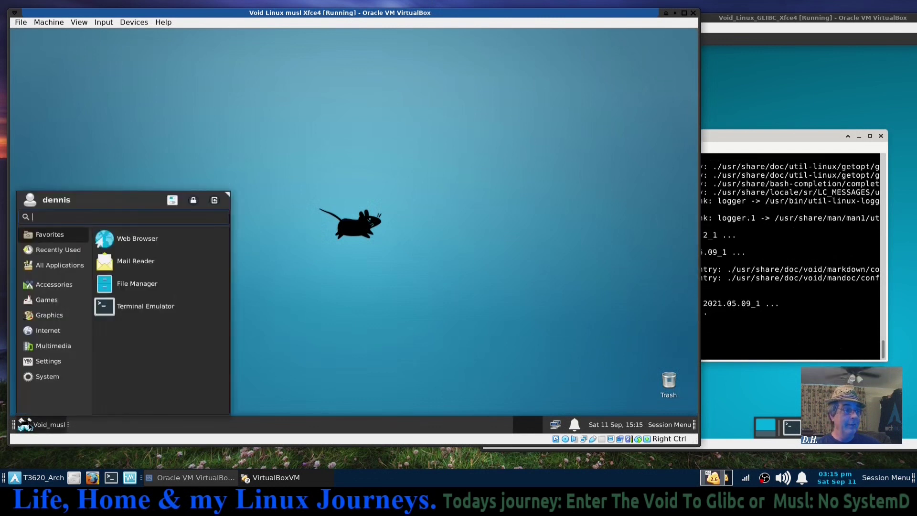
click(56, 300)
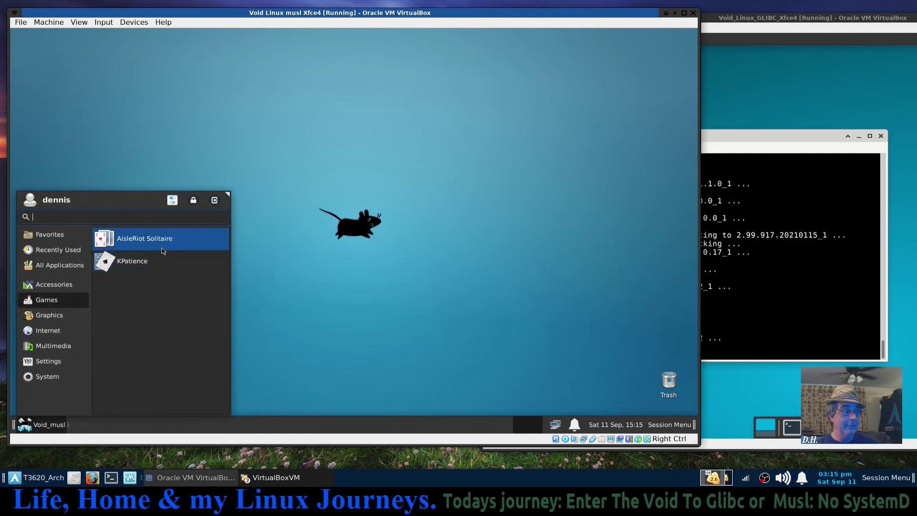
click(50, 284)
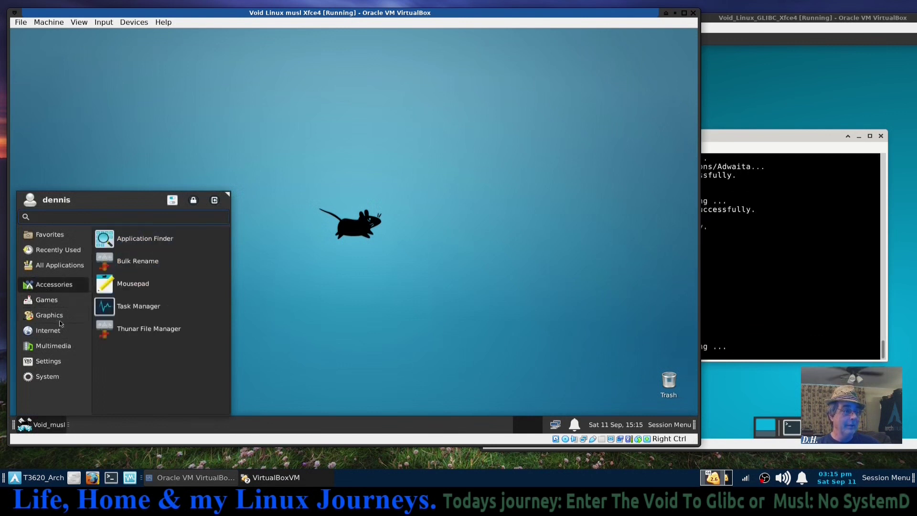
click(49, 379)
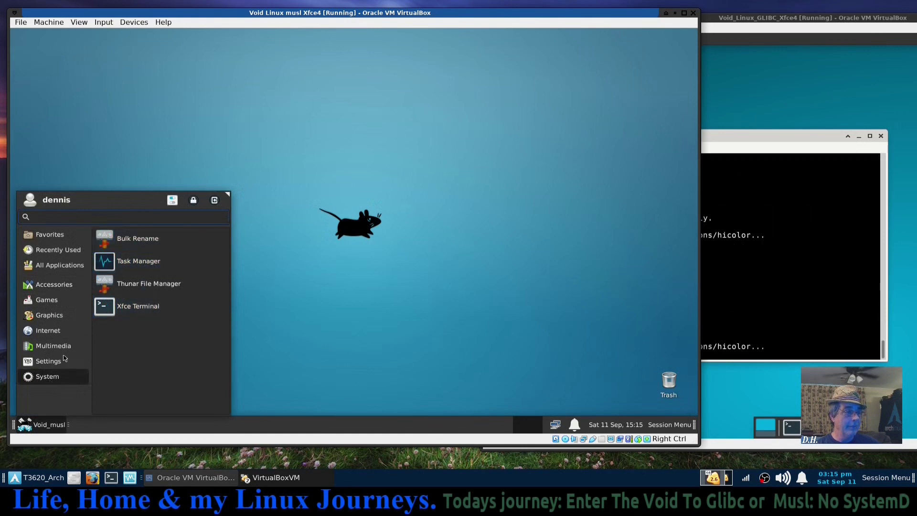
click(54, 346)
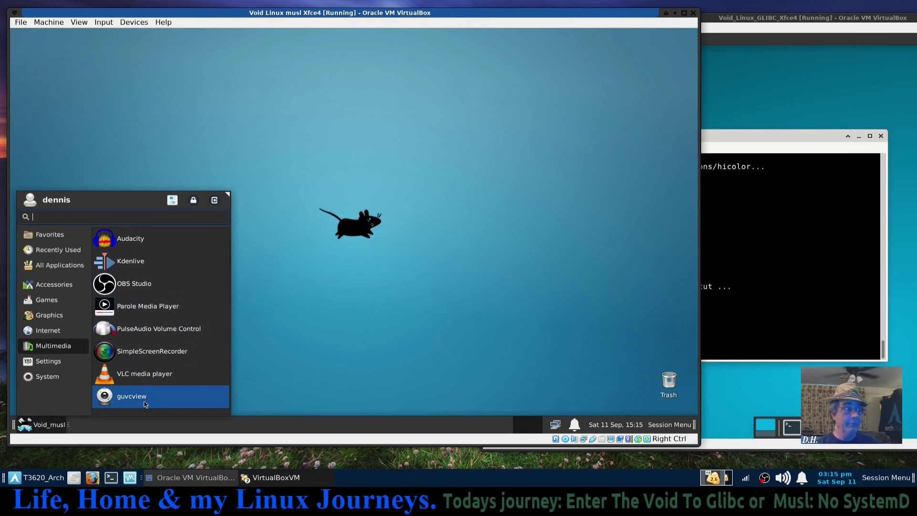
click(54, 319)
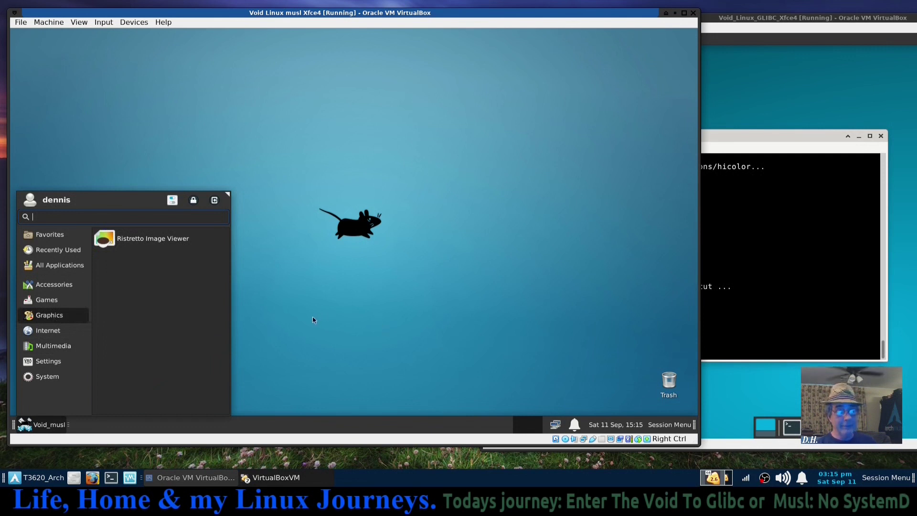
click(316, 210)
Review the musl desktop's wallpaper choices and its backgrounds folder in Desktop Settings, without changing the wallpaper
right_click(279, 148)
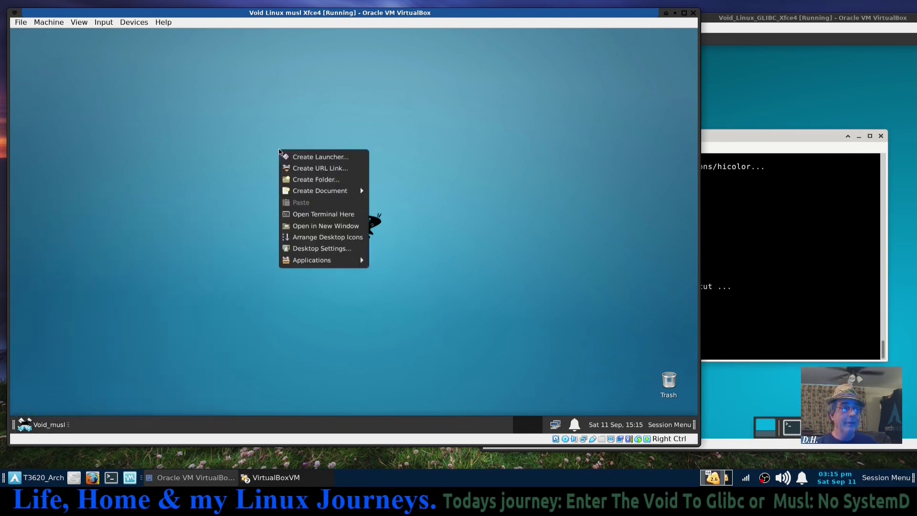
click(319, 249)
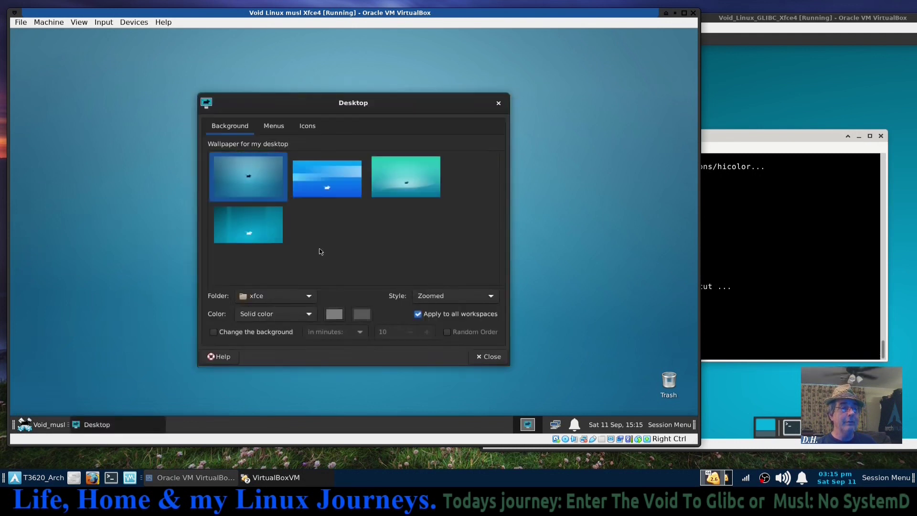
click(306, 302)
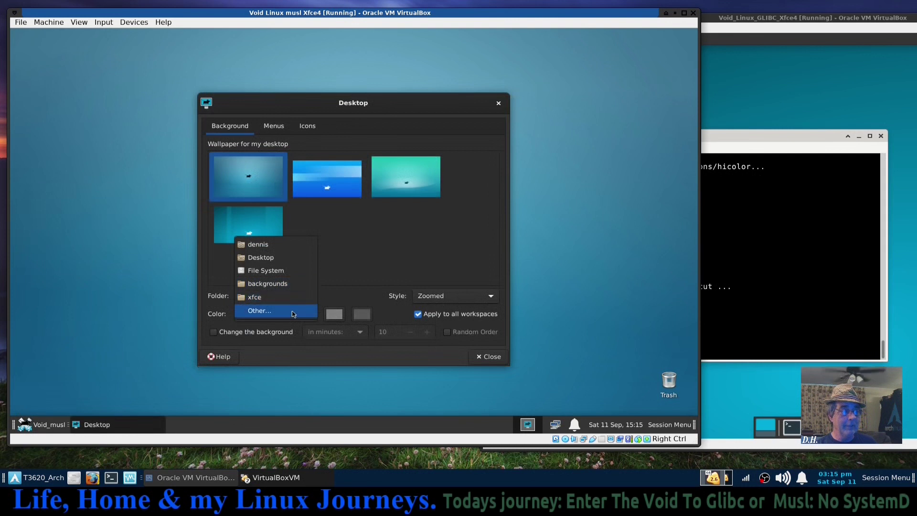
click(293, 312)
click(273, 61)
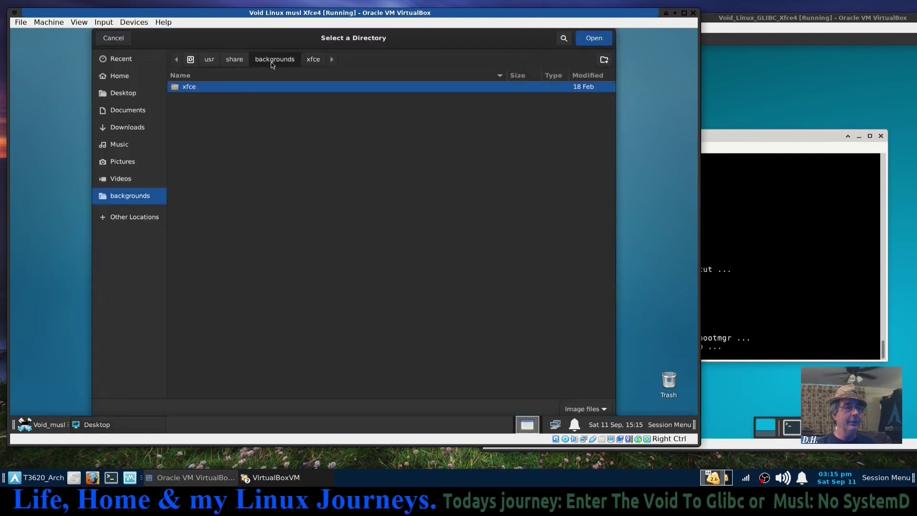
click(115, 39)
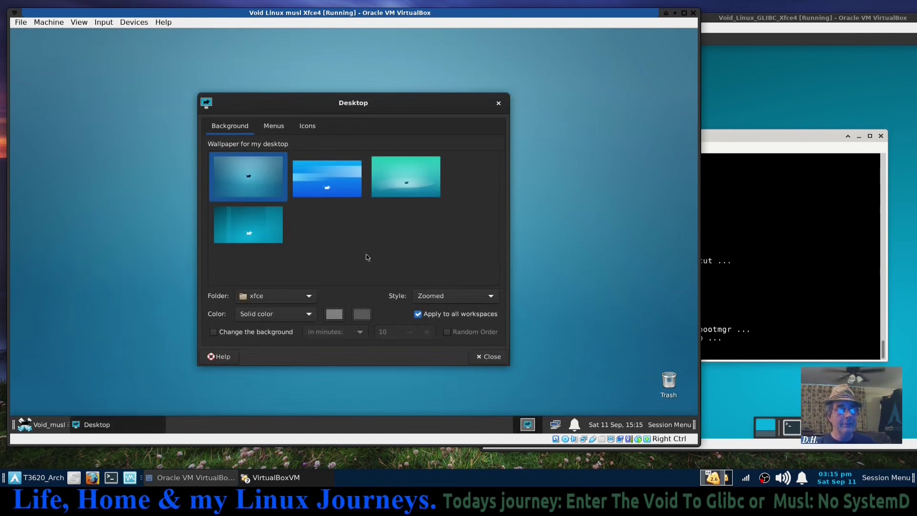
click(489, 356)
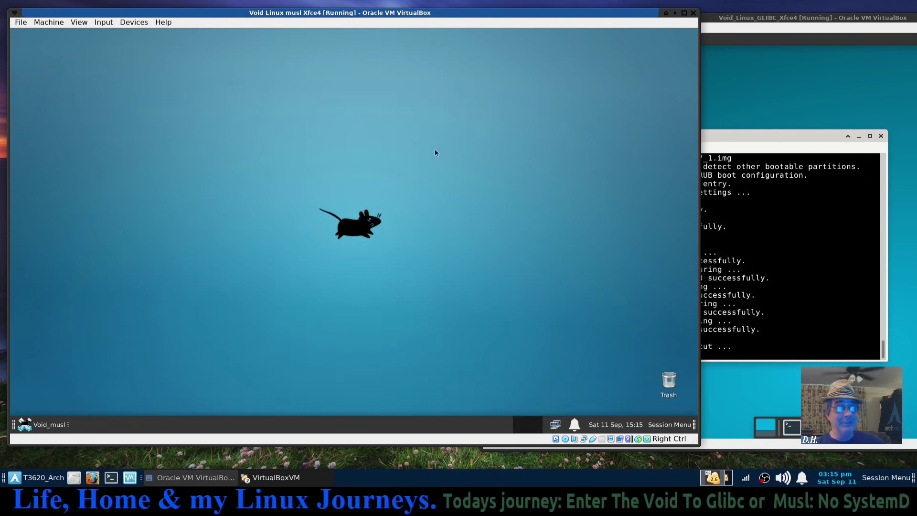
Shut down the Void musl system from its Xfce desktop
click(39, 424)
click(214, 204)
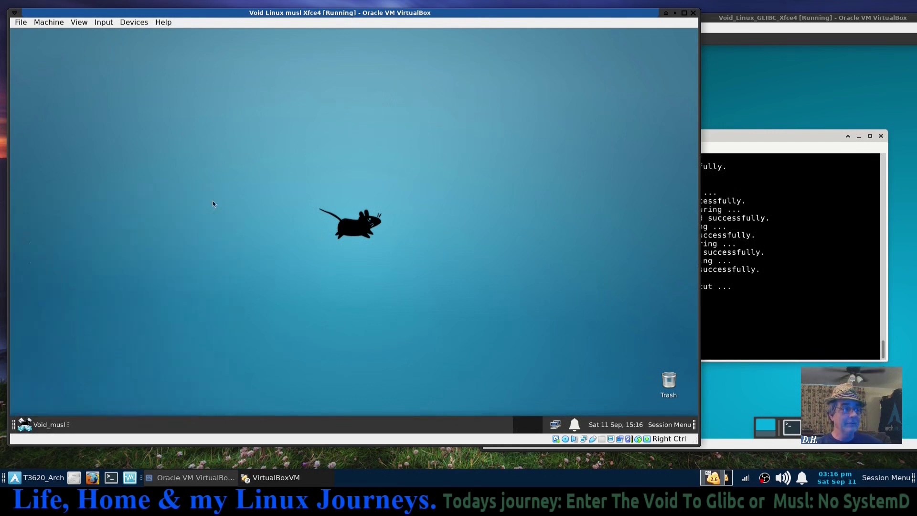
click(399, 197)
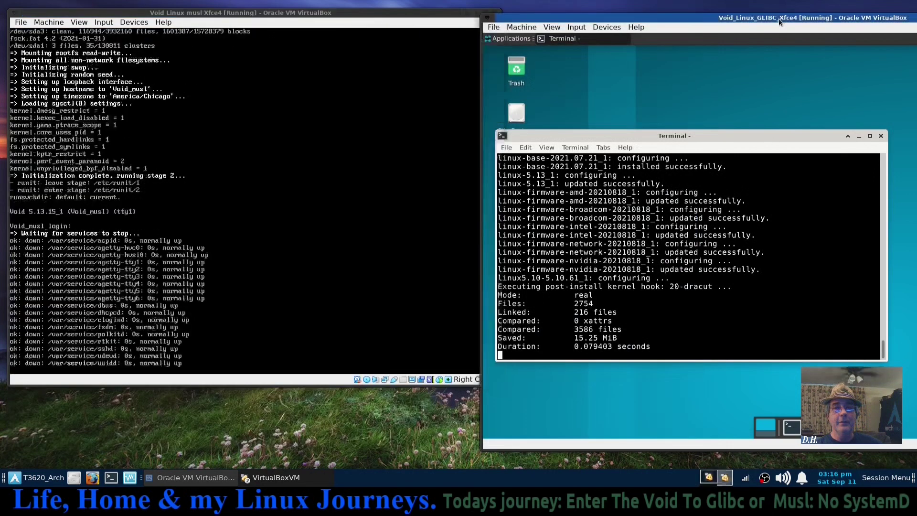
Move the GLIBC virtual machine window to the middle of the host desktop and reposition its update terminal higher up
drag(779, 18, 568, 6)
drag(529, 122, 583, 117)
drag(615, 5, 539, 12)
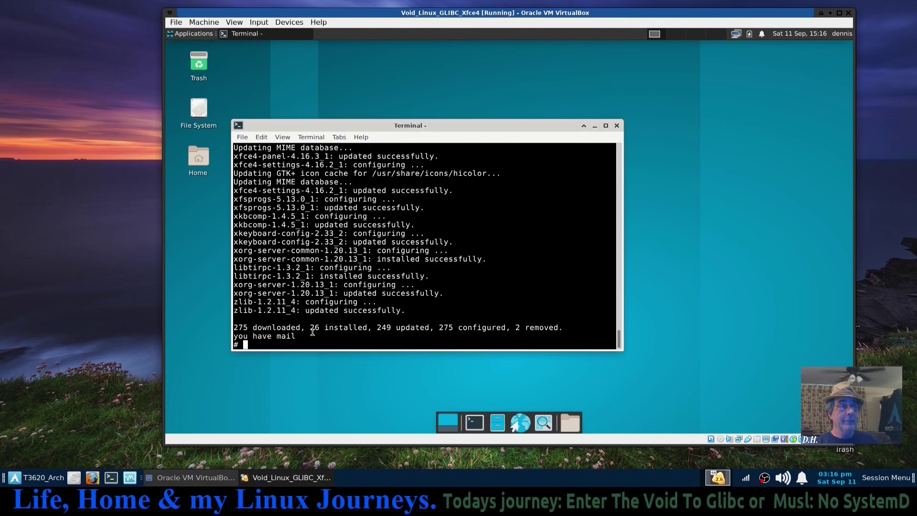
drag(477, 123, 516, 86)
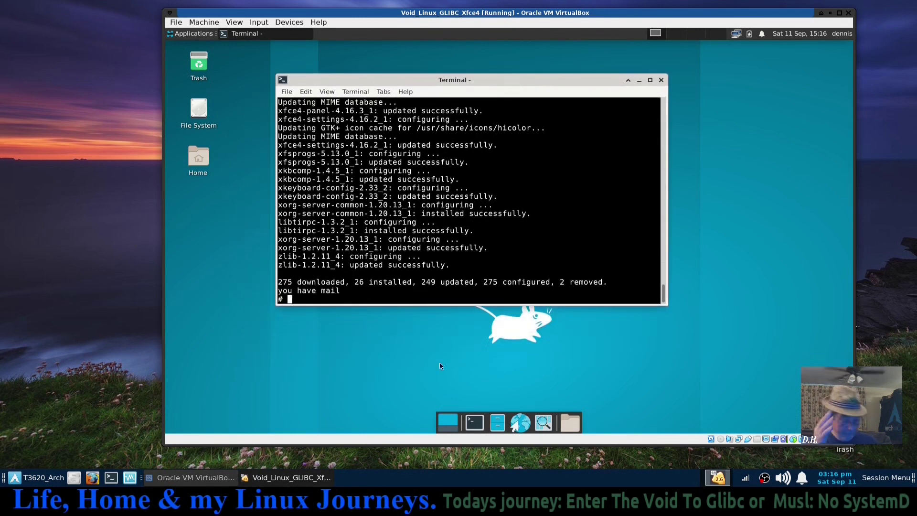
Install the xfce4-whiskermenu-plugin package with xbps-install, accepting the installation, and exit the root shell and its terminal
text(xbp)
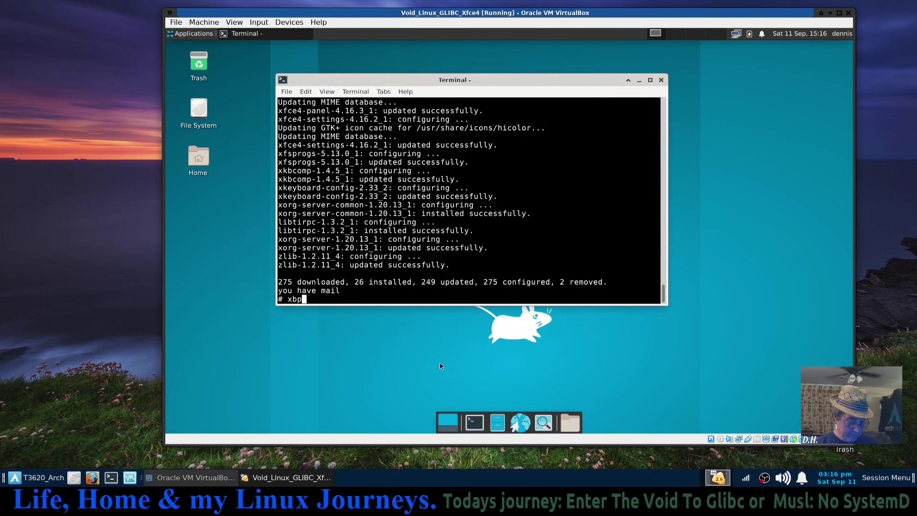
text(s-install)
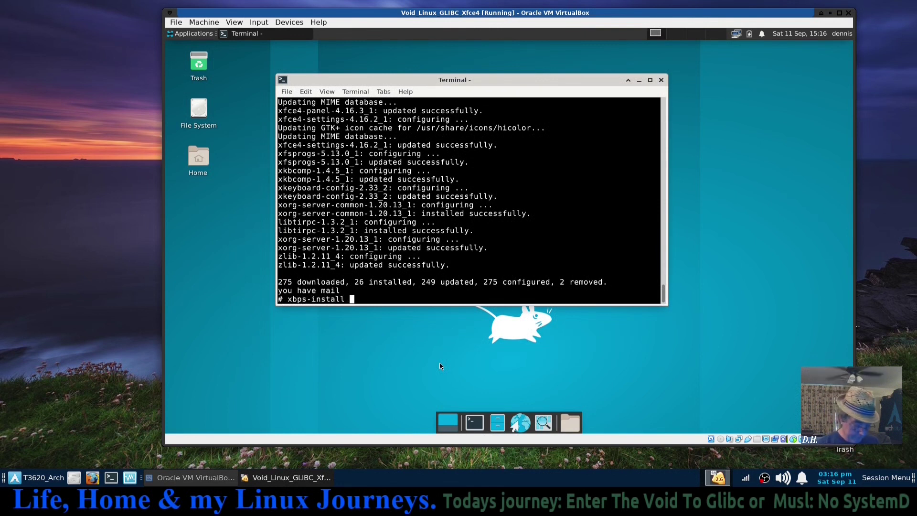
text(xfce4)
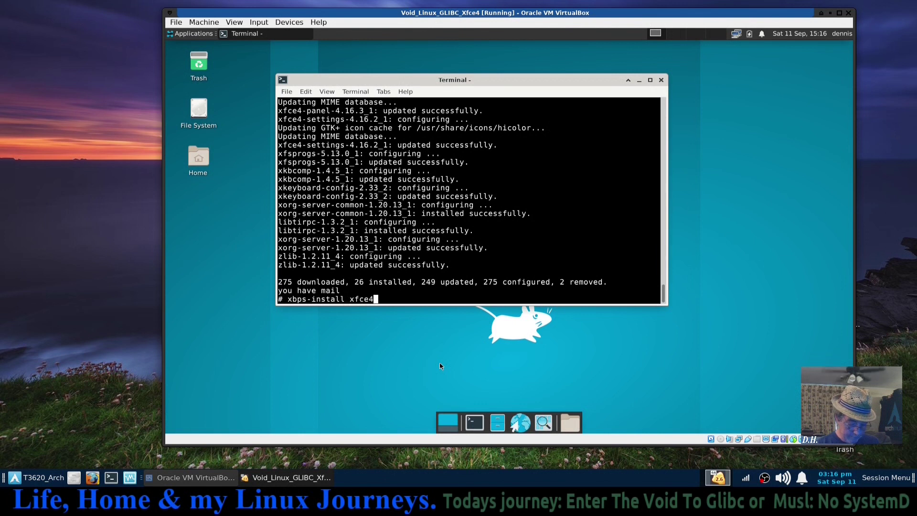
text(-whis)
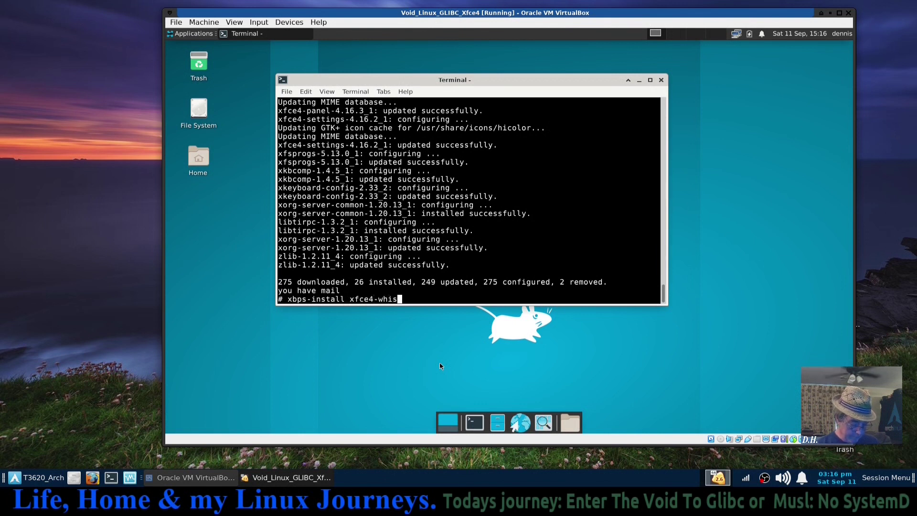
text(kermenu-plugin)
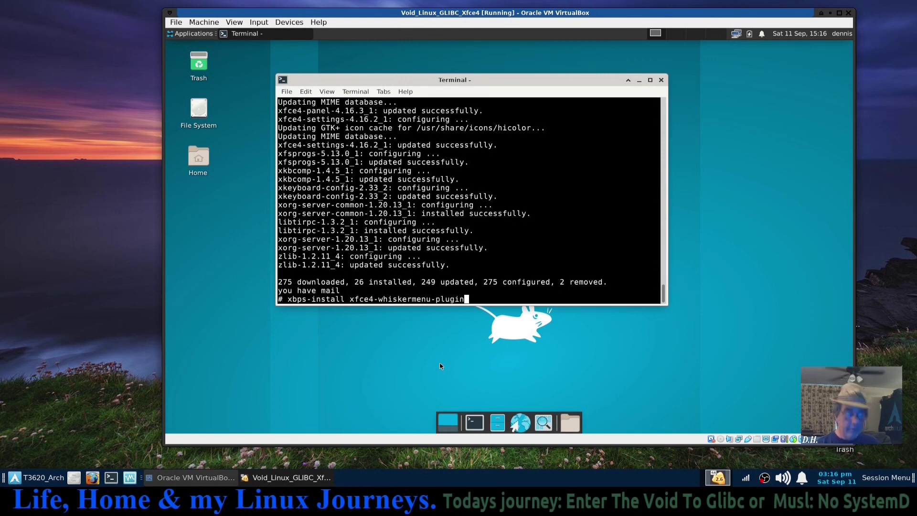
key(Return)
key(Return)
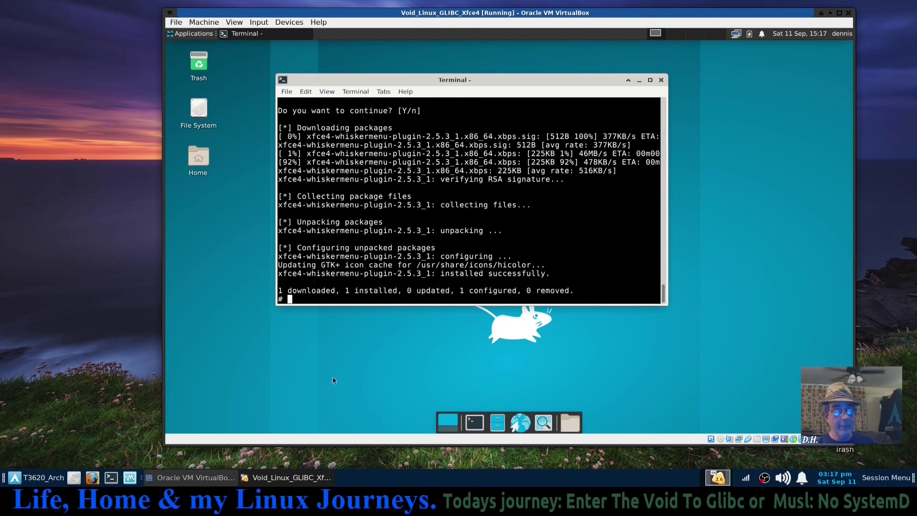
key(ctrl+d)
key(ctrl+d)
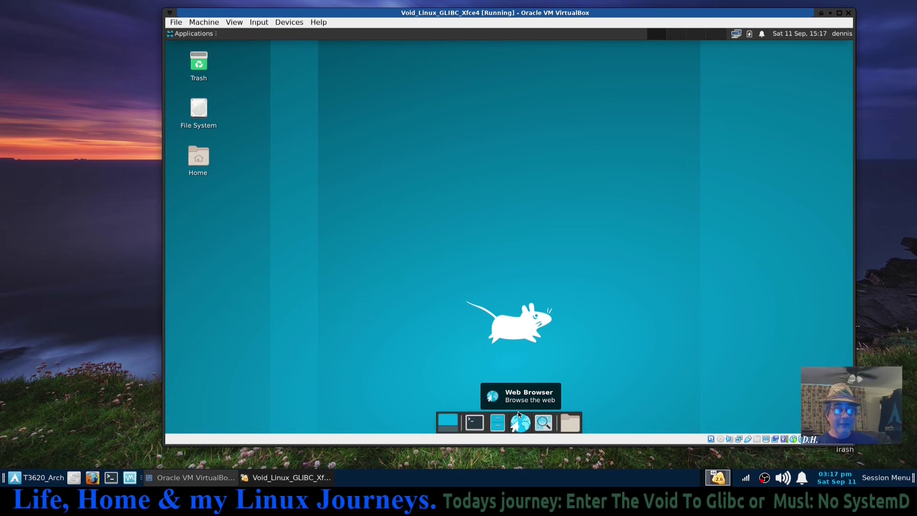
End the running Xfce session on the GLIBC virtual machine and confirm the choice
click(840, 35)
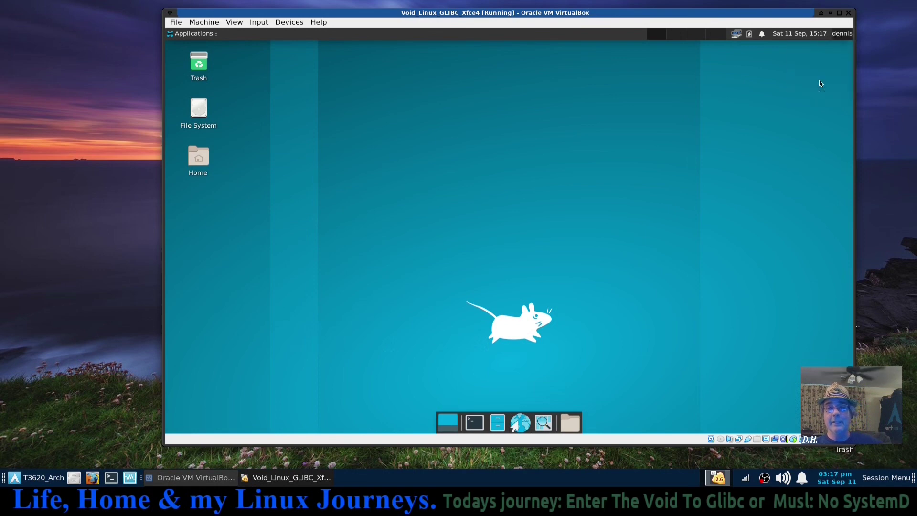
click(819, 82)
click(569, 256)
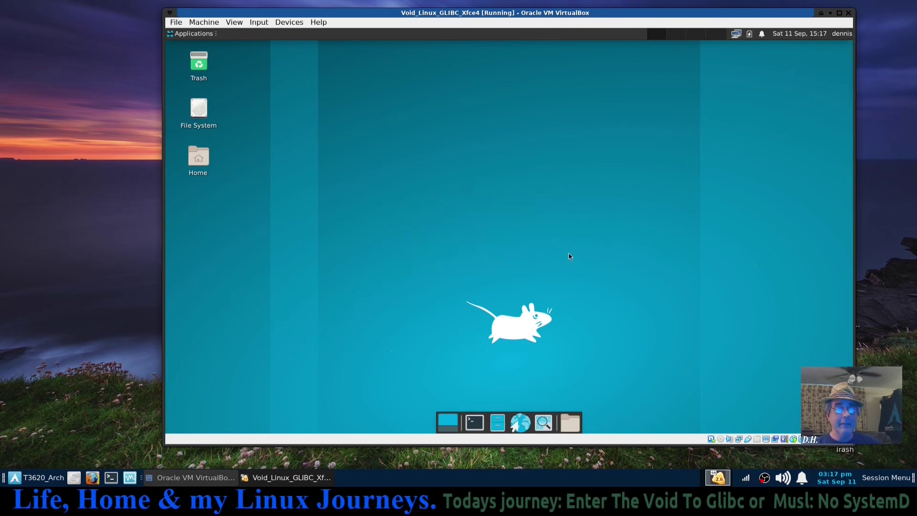